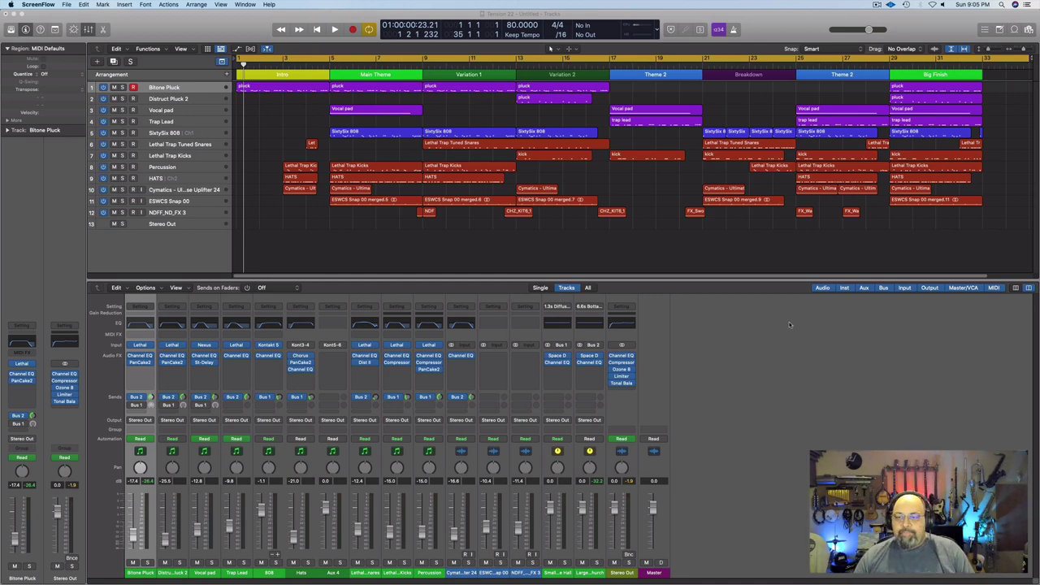
- Play the whole arrangement from the Intro through the Big Finish and stop playback once it ends
left_click(800, 349)
key("space")
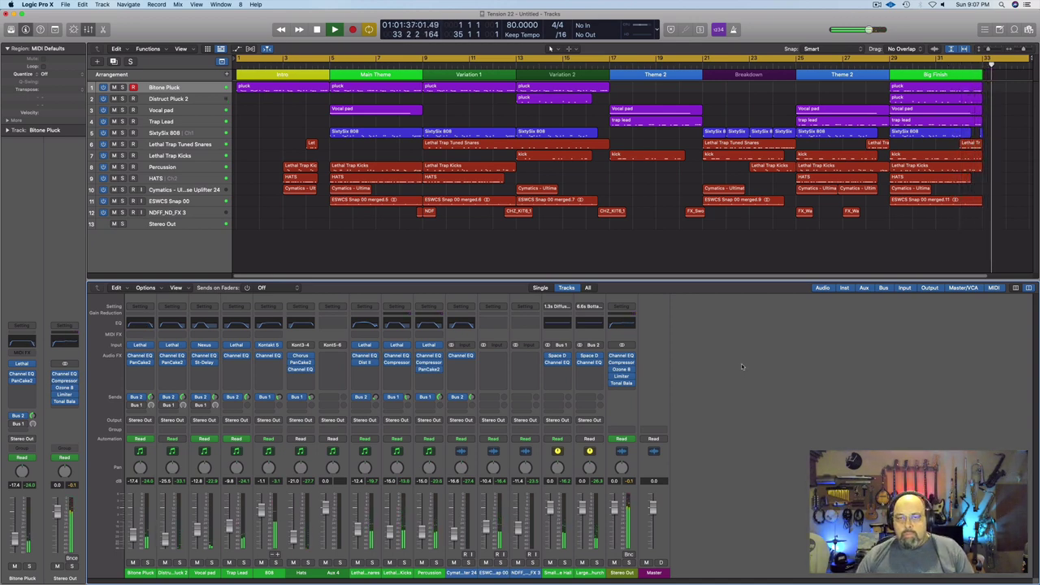
key("space")
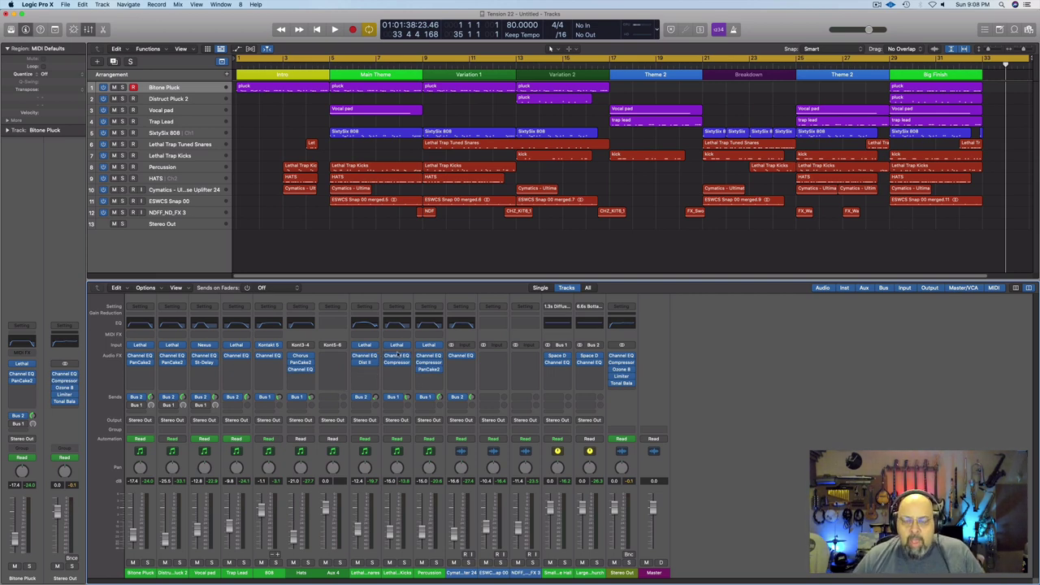
- Hide the mixer, open the Intro pluck region in the score editor, and play its first bars twice from the beginning
key("x")
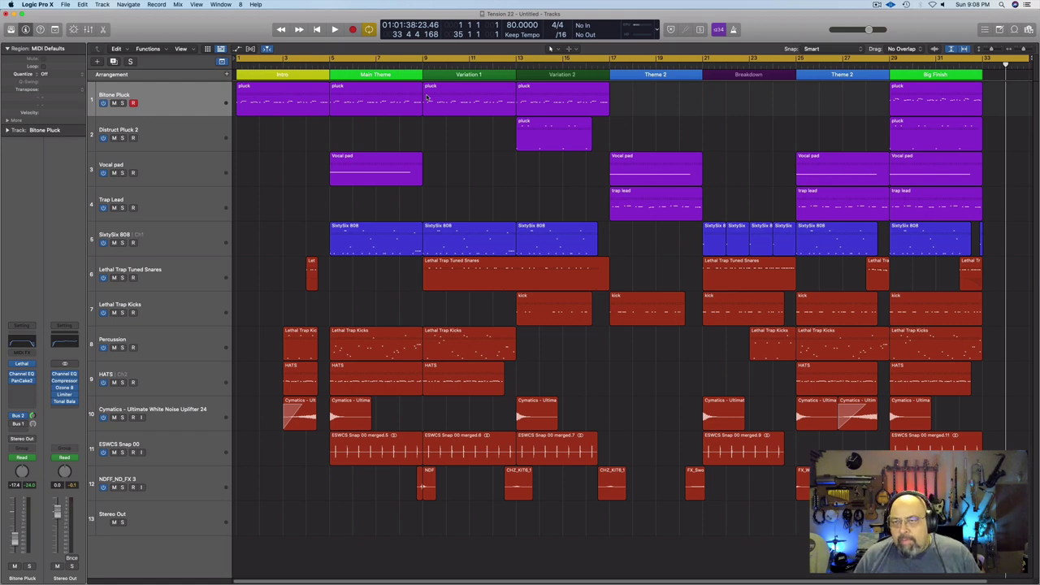
double_click(317, 111)
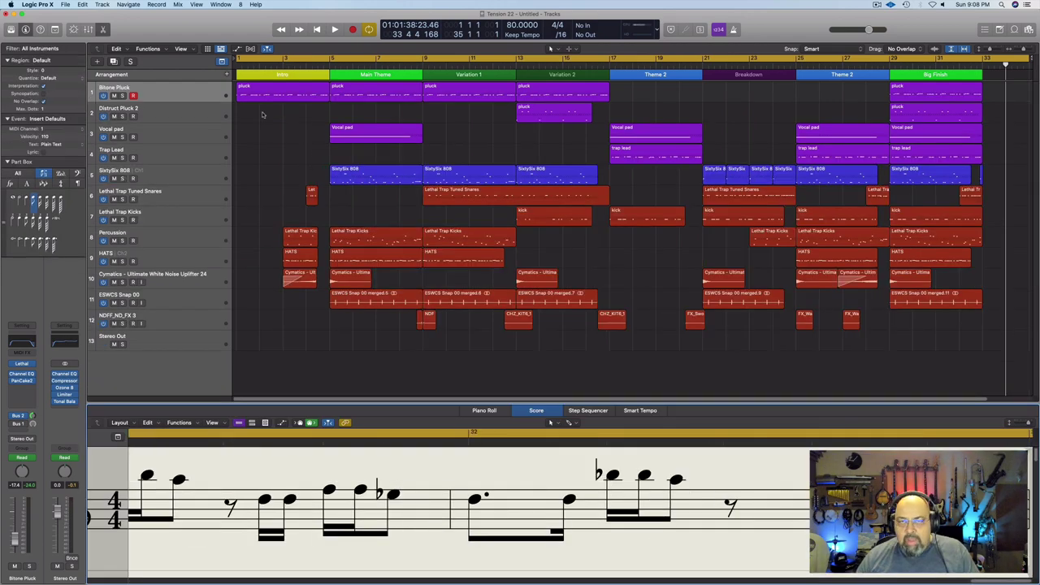
key("space")
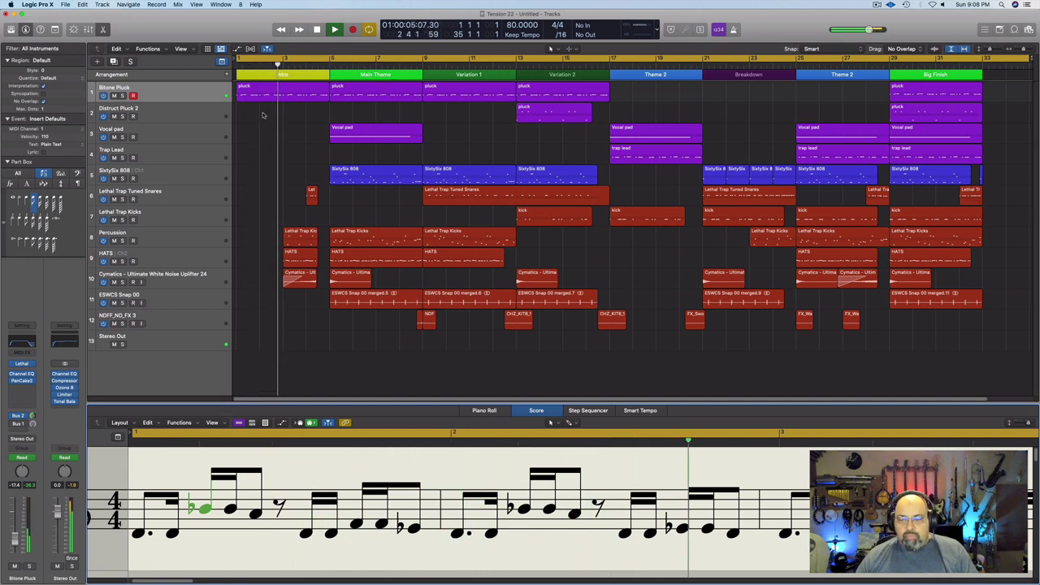
key("space")
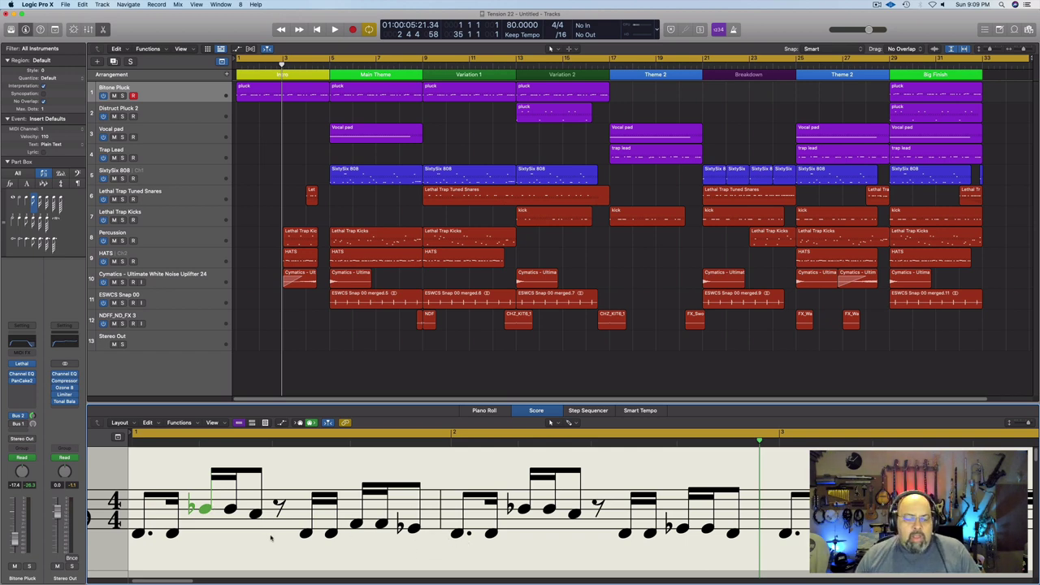
key("Return")
key("space")
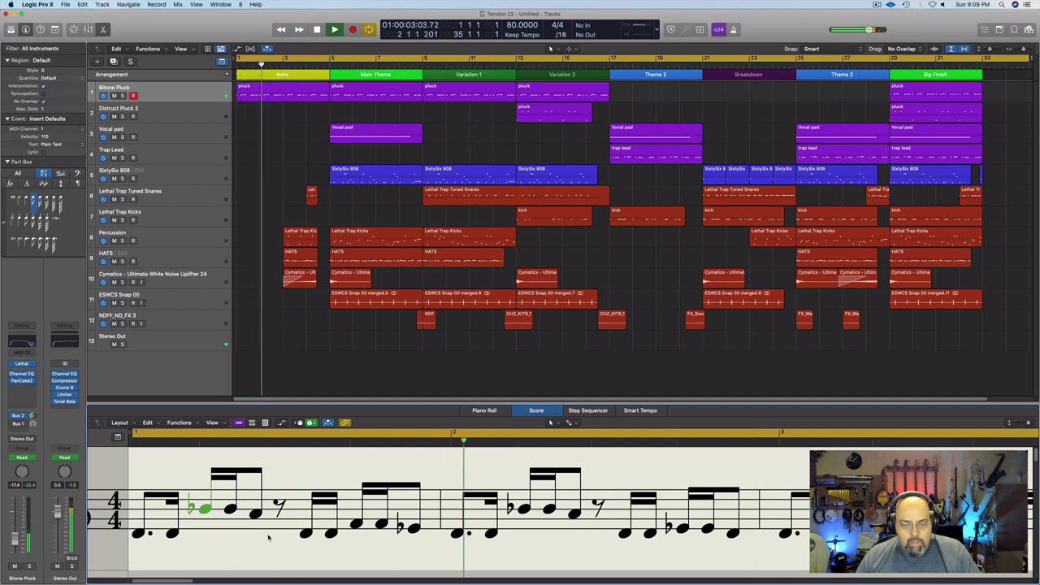
key("space")
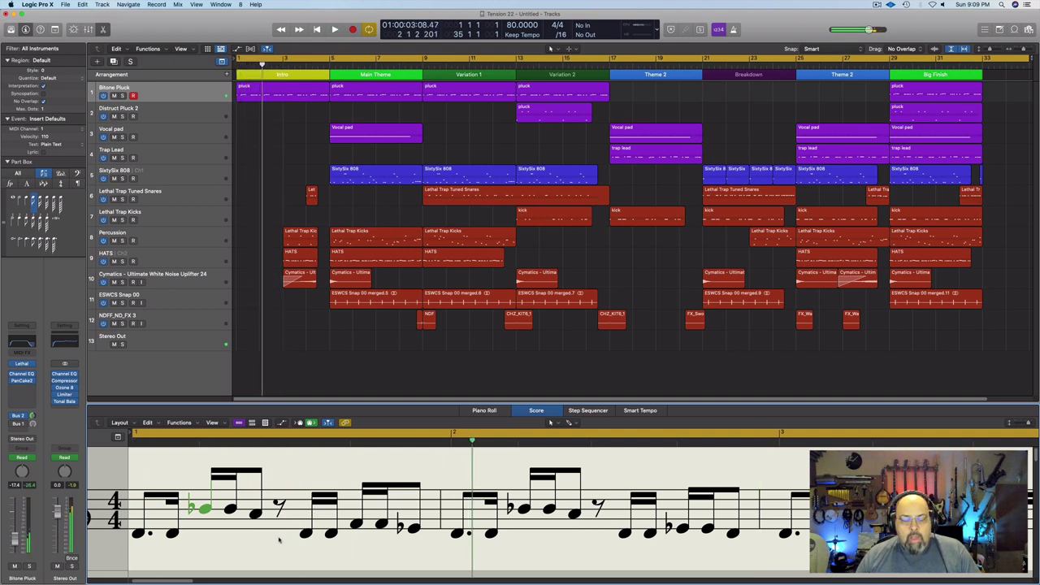
- Raise the last note of bar 1 in the pluck score to E3 and play the opening twice to hear it
left_click(414, 529)
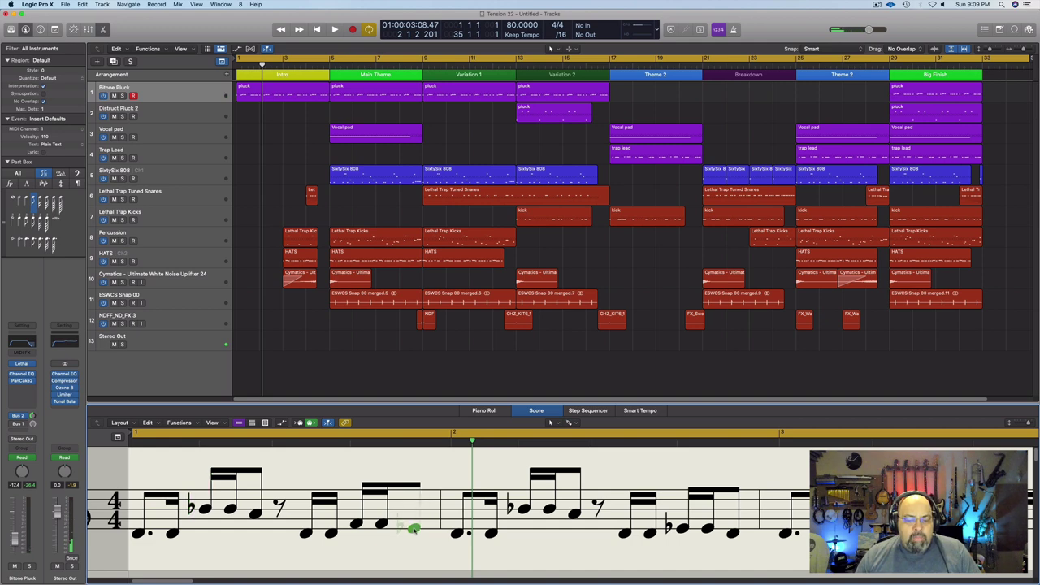
key("alt+Up")
key("Return")
key("space")
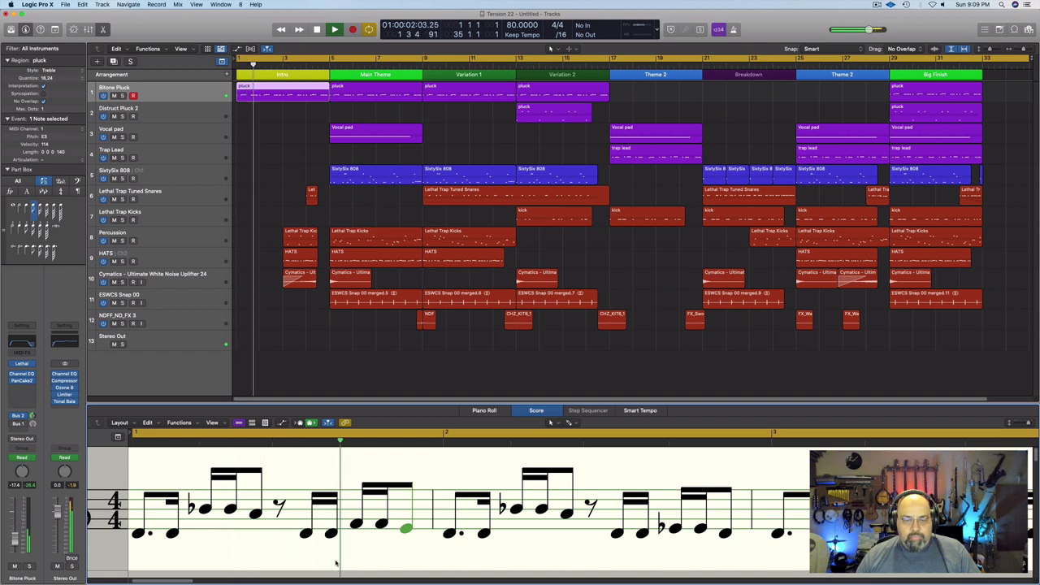
key("space")
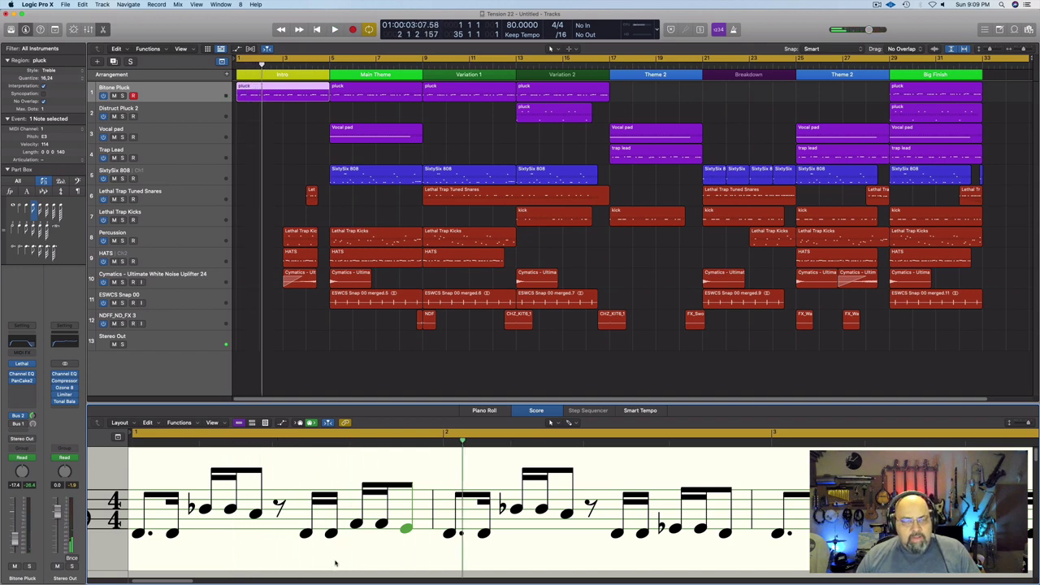
key("Return")
key("space")
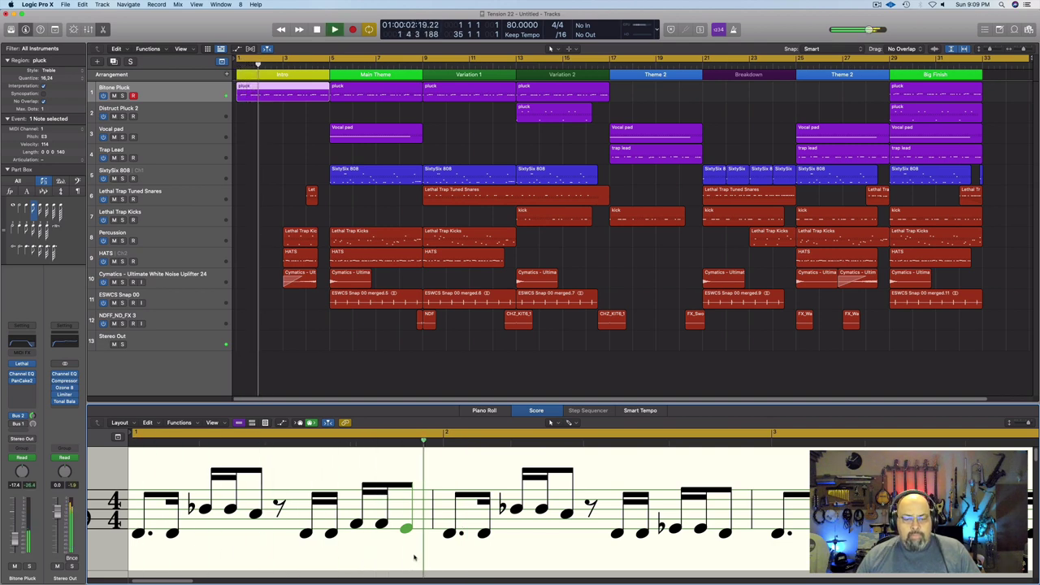
key("space")
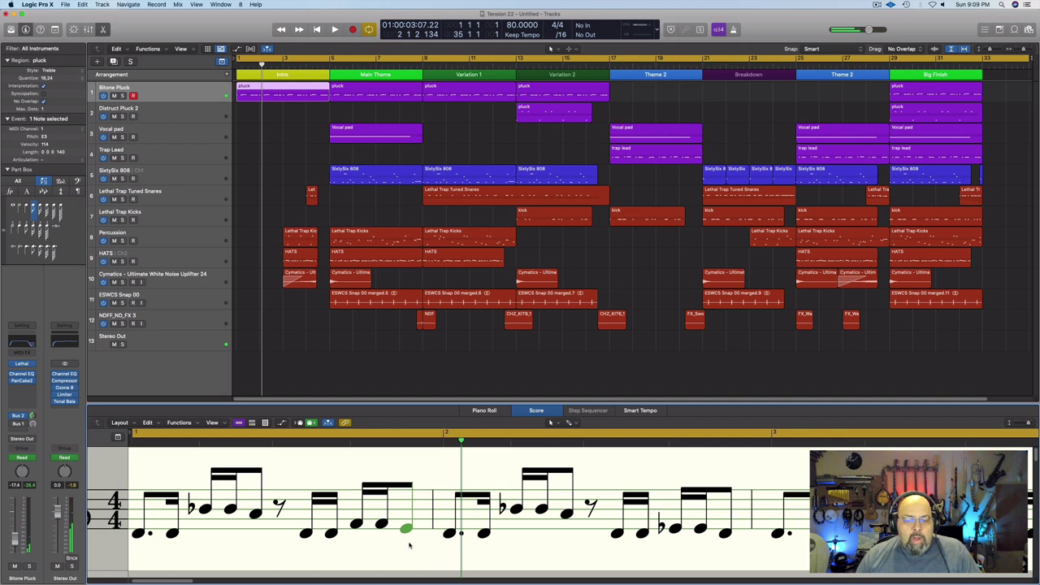
- Lower the last note of bar 1 back to D#3 and play the Intro from the beginning
left_click_drag(406, 533, 406, 528)
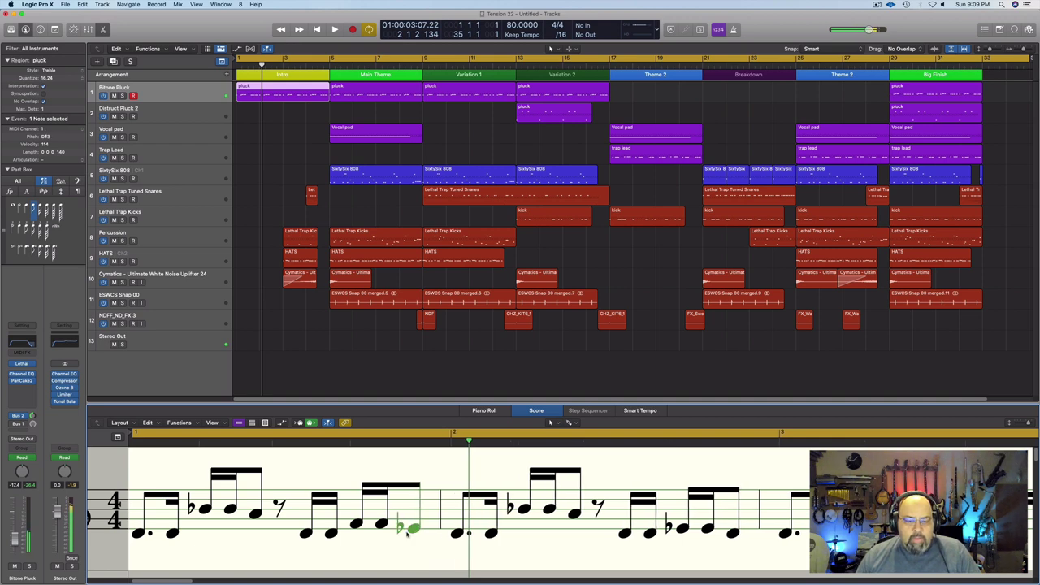
key("Return")
key("space")
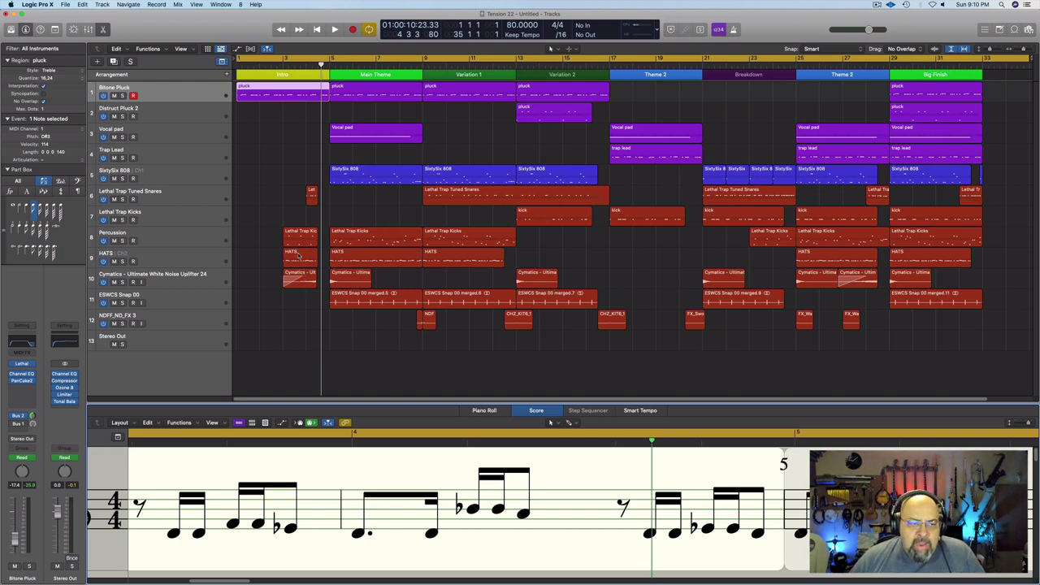
- Close the score editor and play the Bitone Pluck track in solo, setting the cycle range to bars 3 to 5
left_click(196, 239)
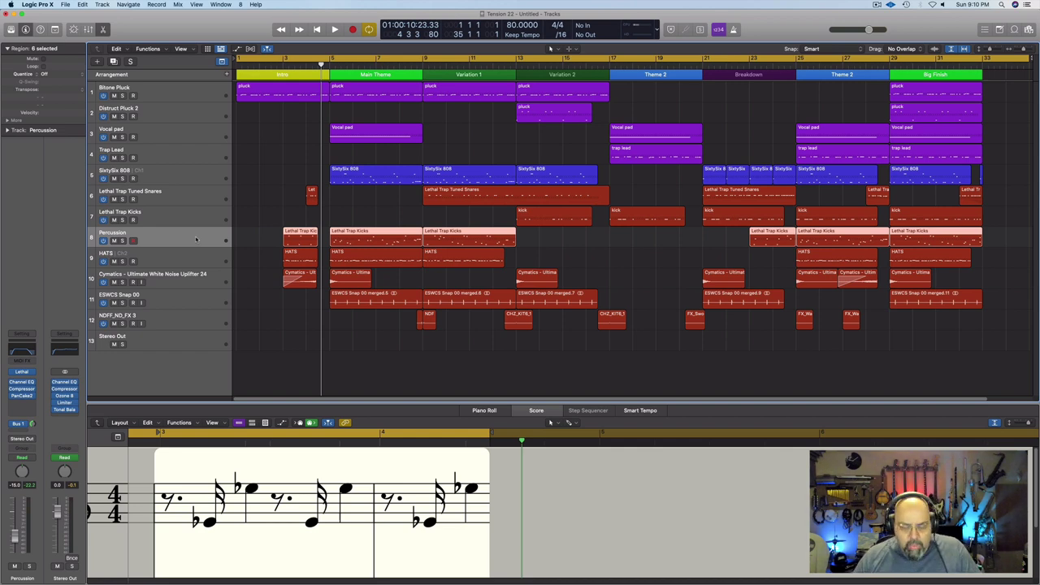
key("e")
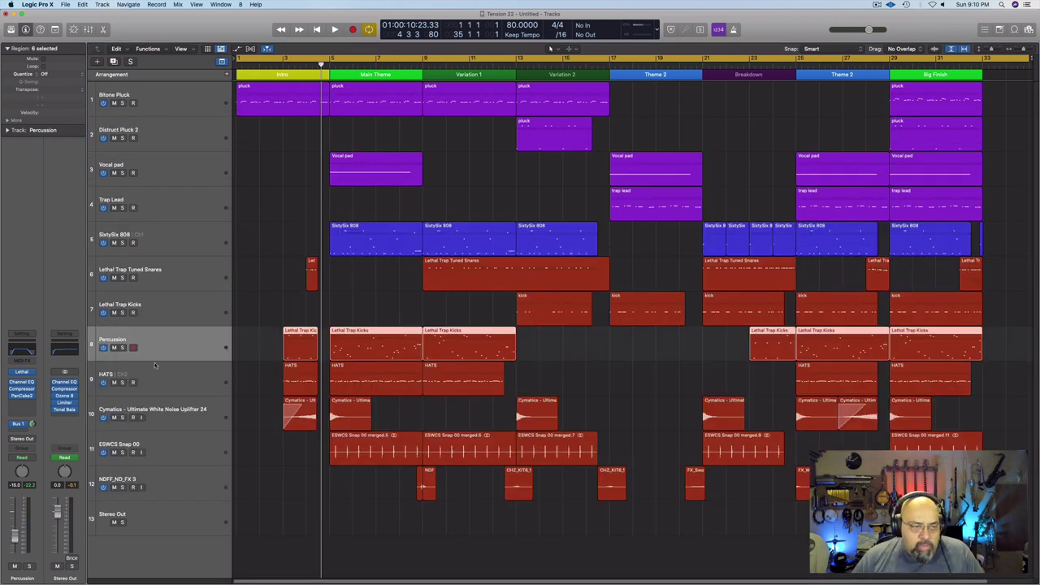
left_click(123, 103)
key("Return")
key("space")
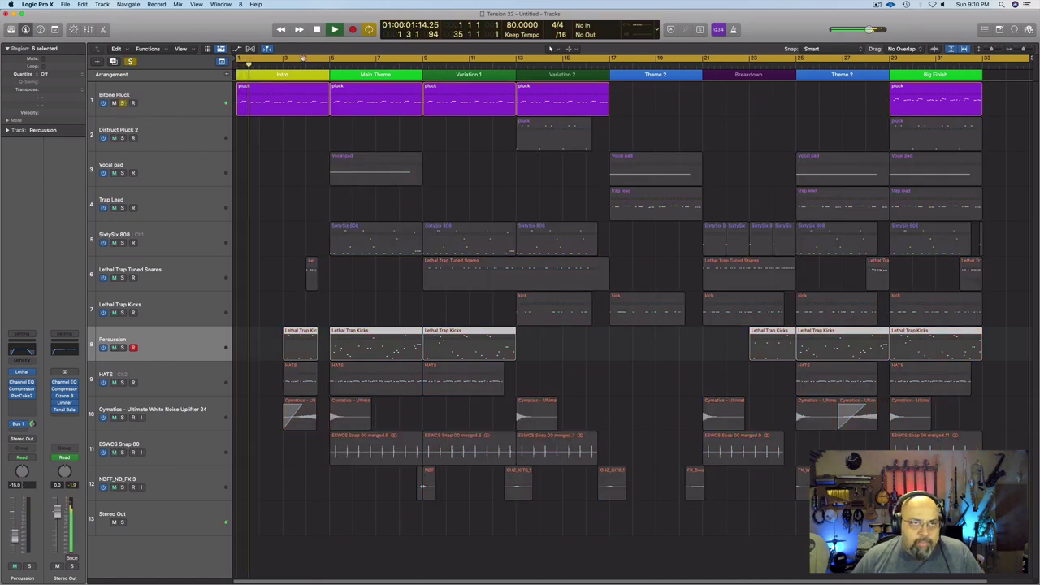
key("super+Right")
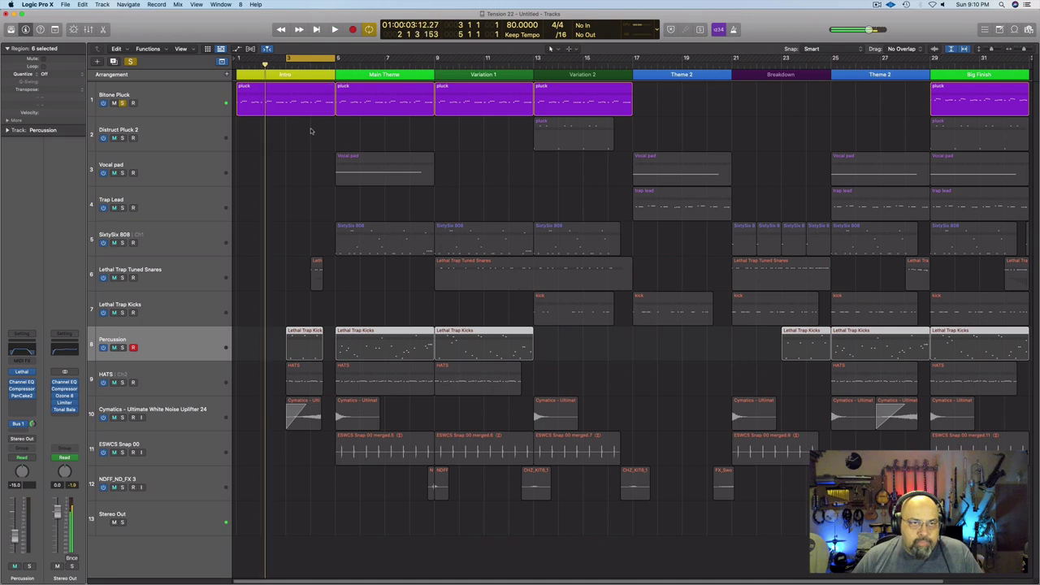
key("space")
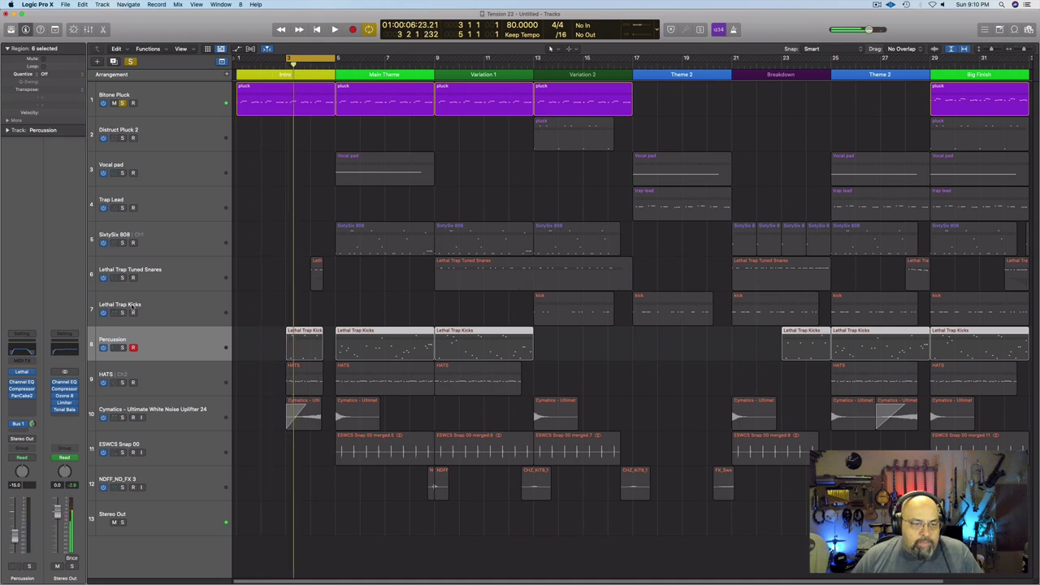
- Solo the HATS track along with Bitone Pluck, play the cycled bars, and select the HATS track
left_click(123, 382)
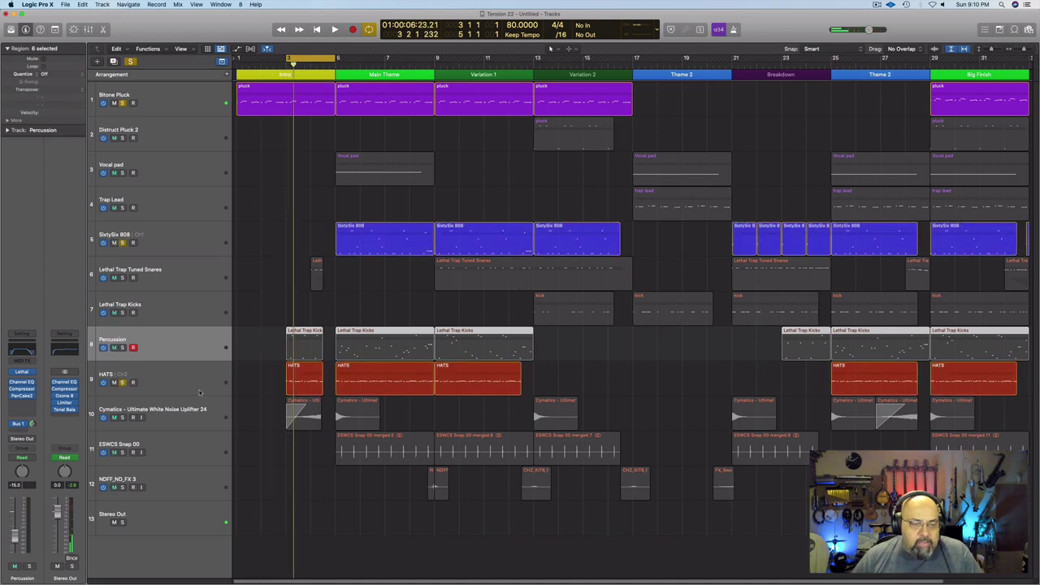
key("space")
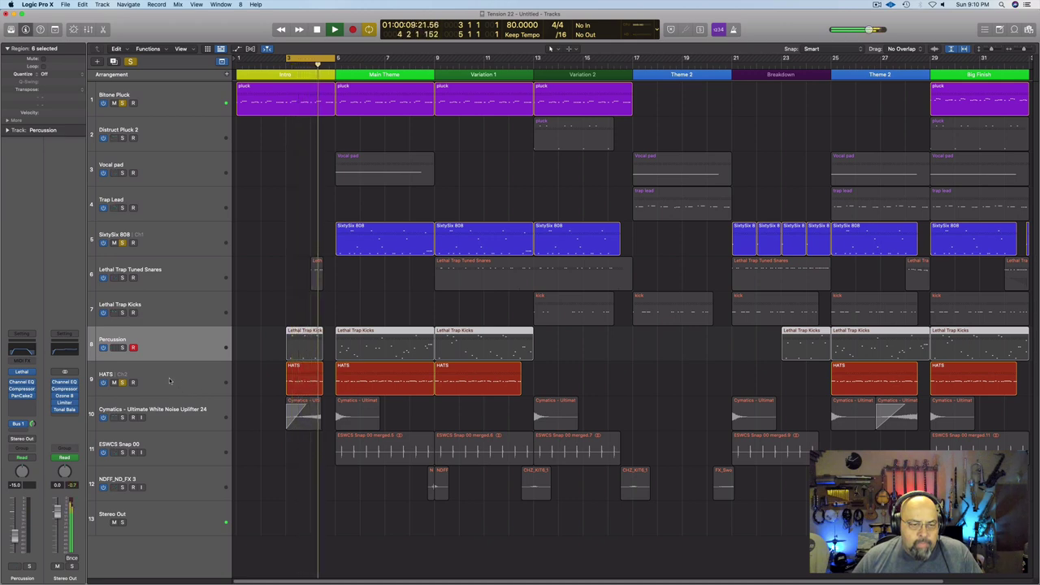
left_click(170, 381)
key("space")
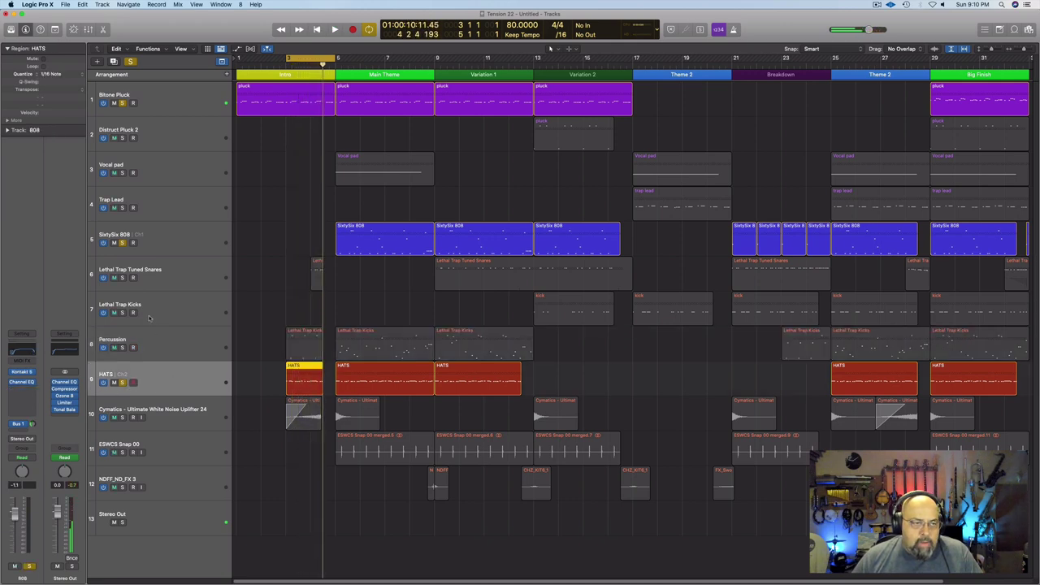
- Unsolo the SixtySix 808 and HATS tracks, clear all remaining solos, and play the cycled bars
left_click(123, 242)
key("space")
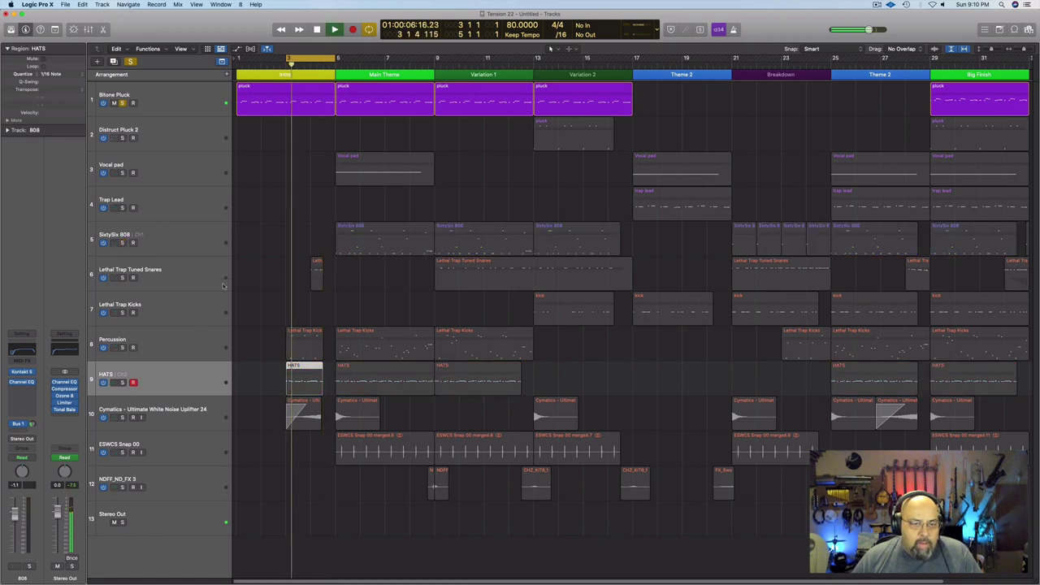
left_click(130, 61)
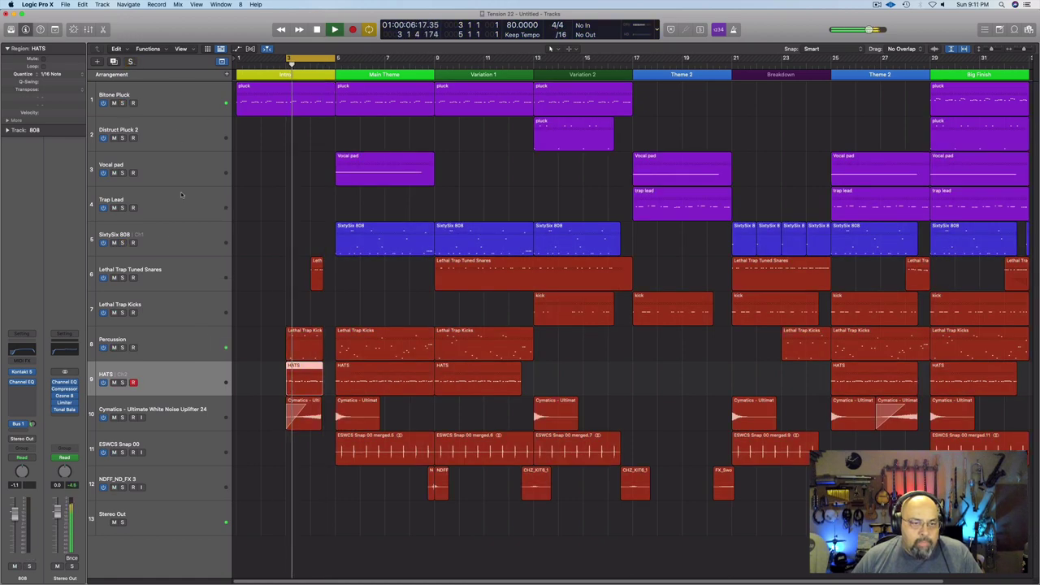
key("space")
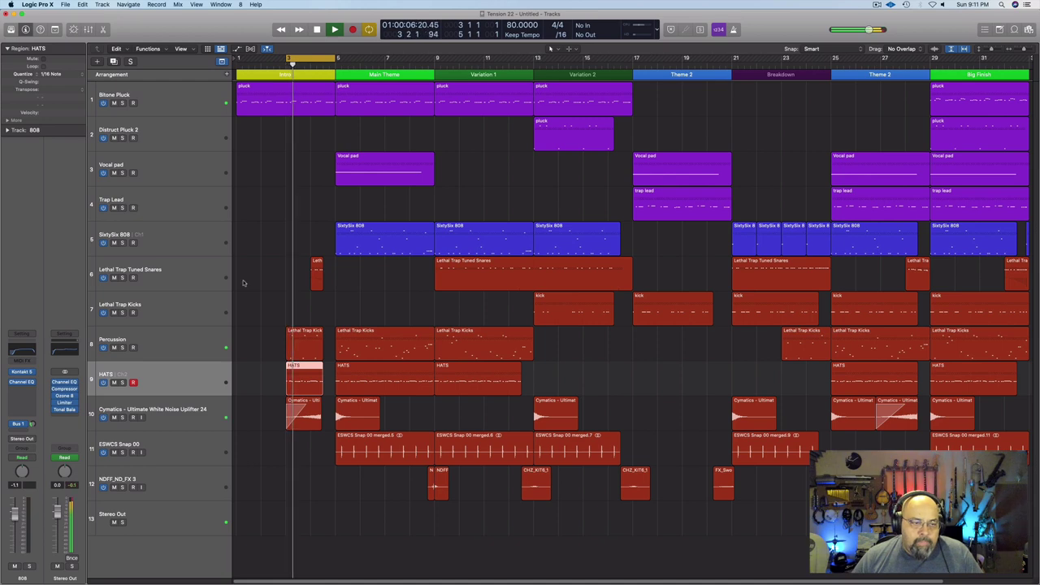
key("space")
- Solo the Percussion track, listen to its part in the cycled bars, and select the track
left_click(122, 347)
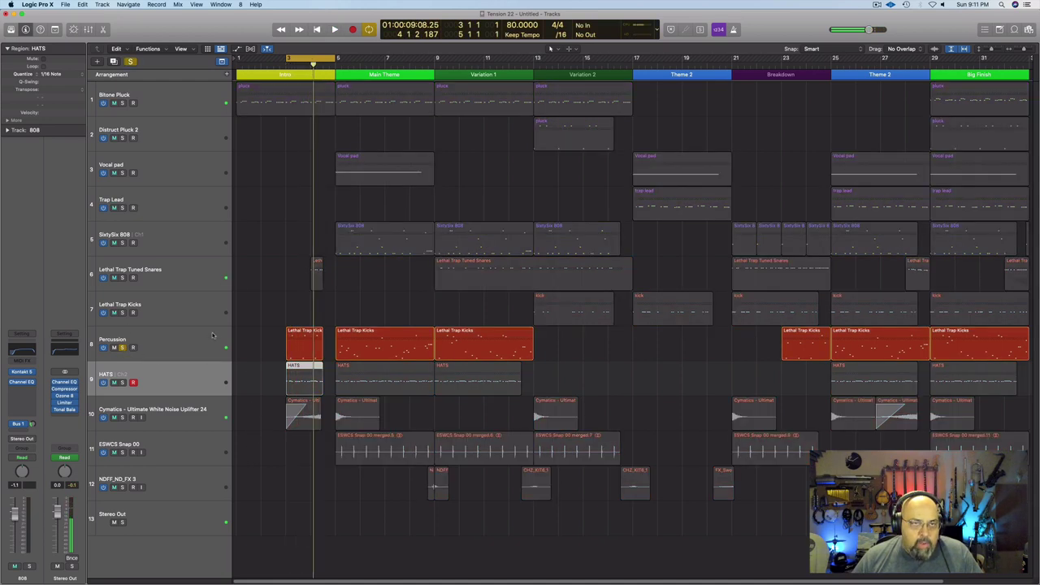
key("space")
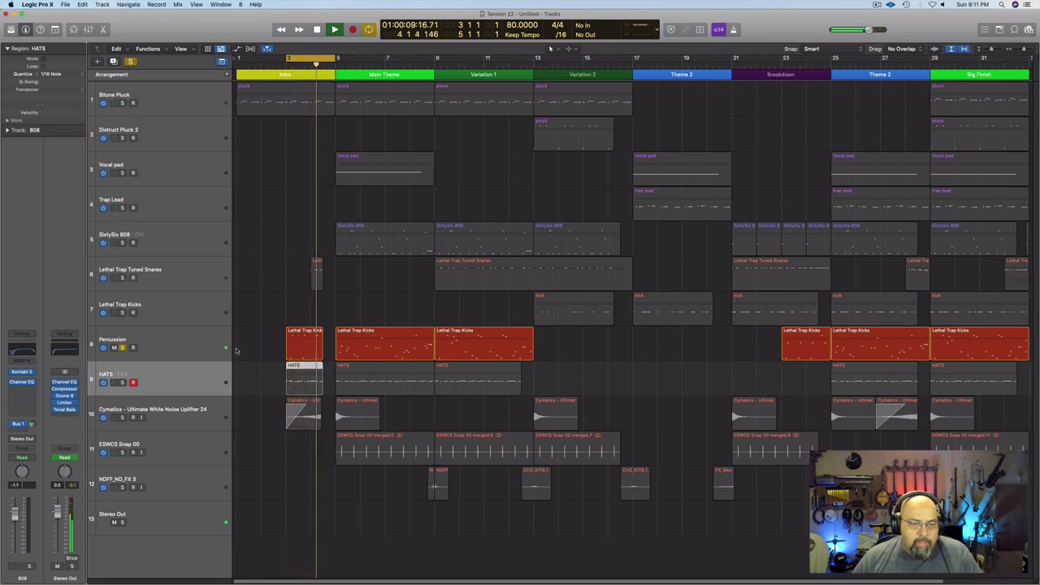
key("space")
left_click(195, 346)
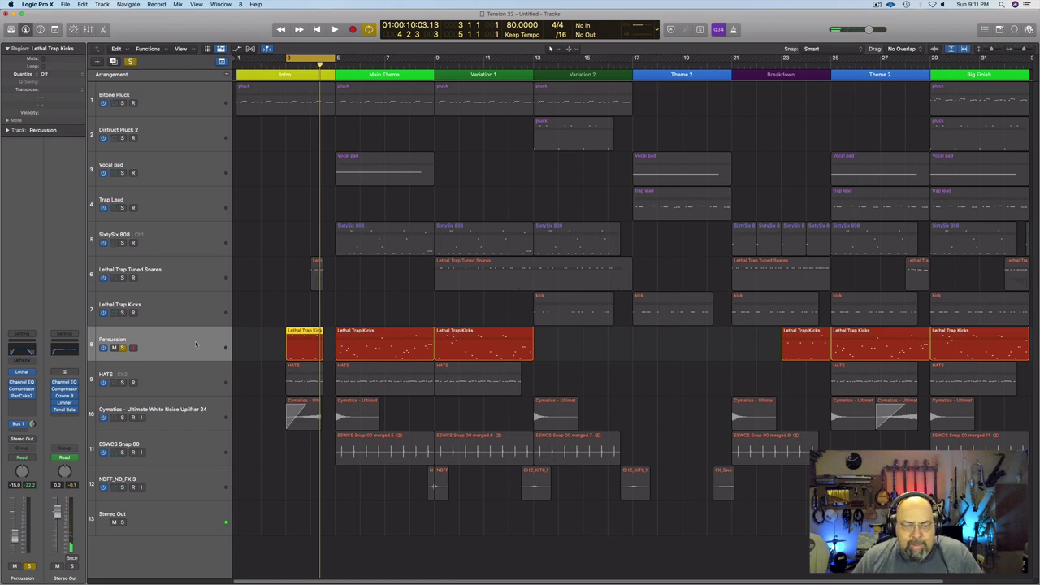
- Switch the solo from Percussion to the Cymatics Ultimate White Noise Uplifter 24 track and play the cycled bars
left_click(122, 347)
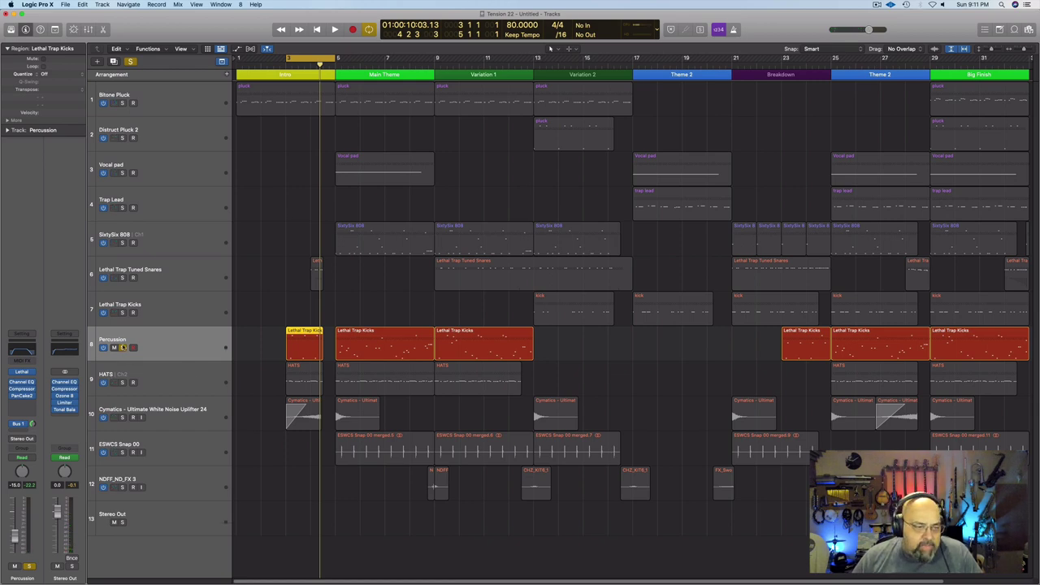
left_click(122, 417)
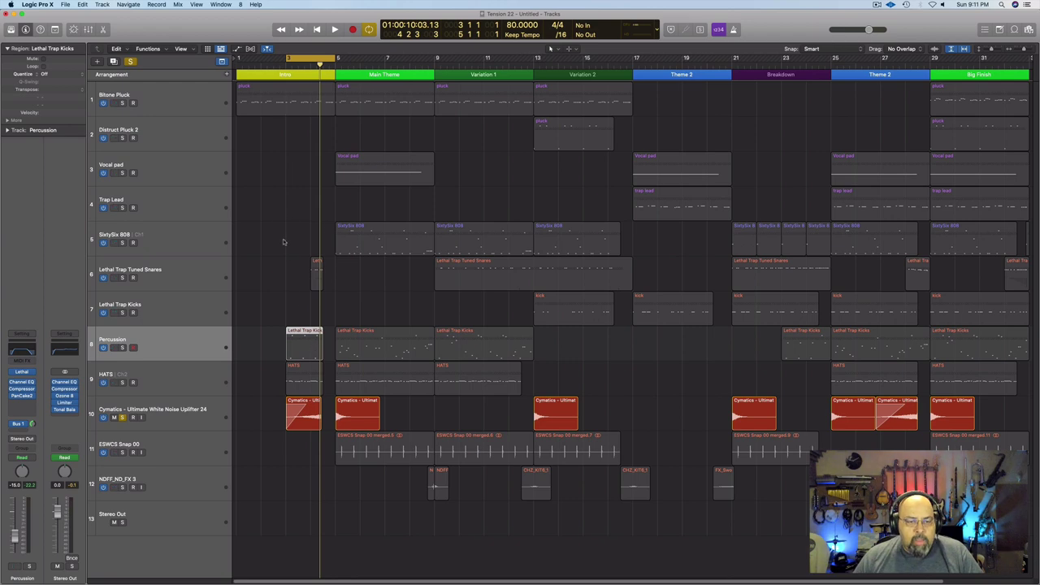
key("space")
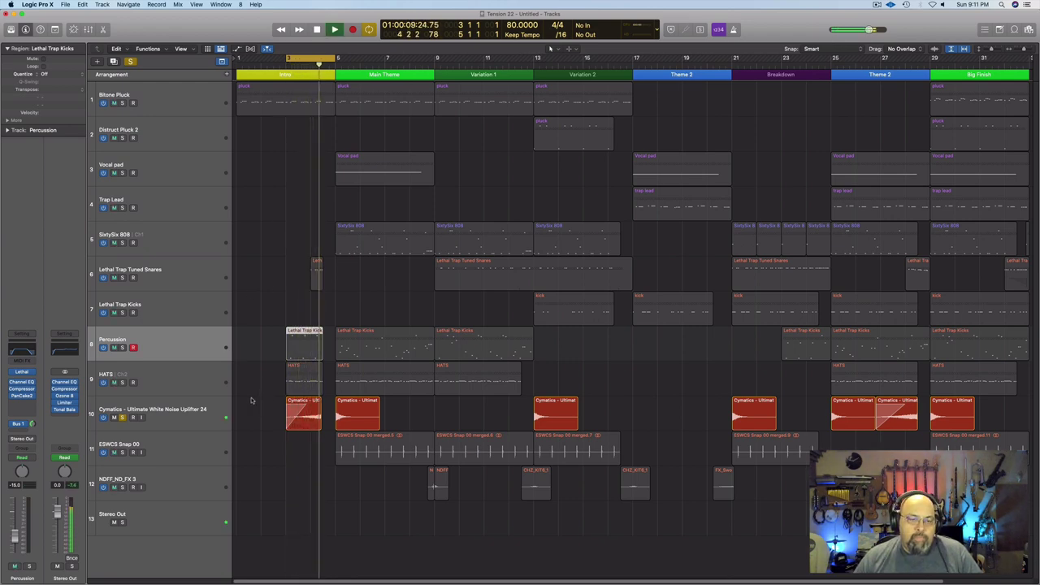
key("space")
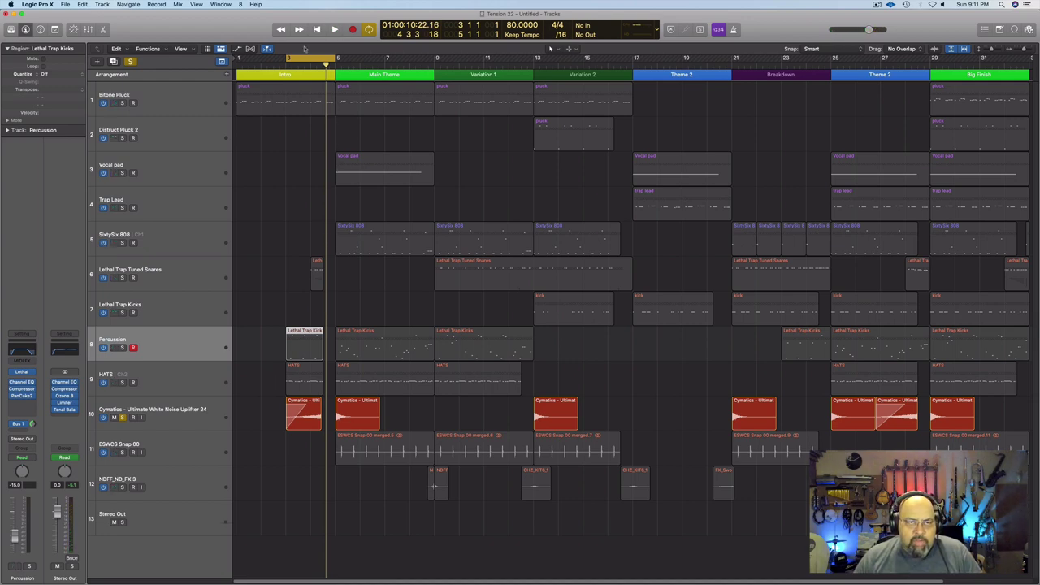
- Clear all solos and play the end of the Intro with every track, cycling bars 3 to 5
left_click(305, 58)
left_click(130, 61)
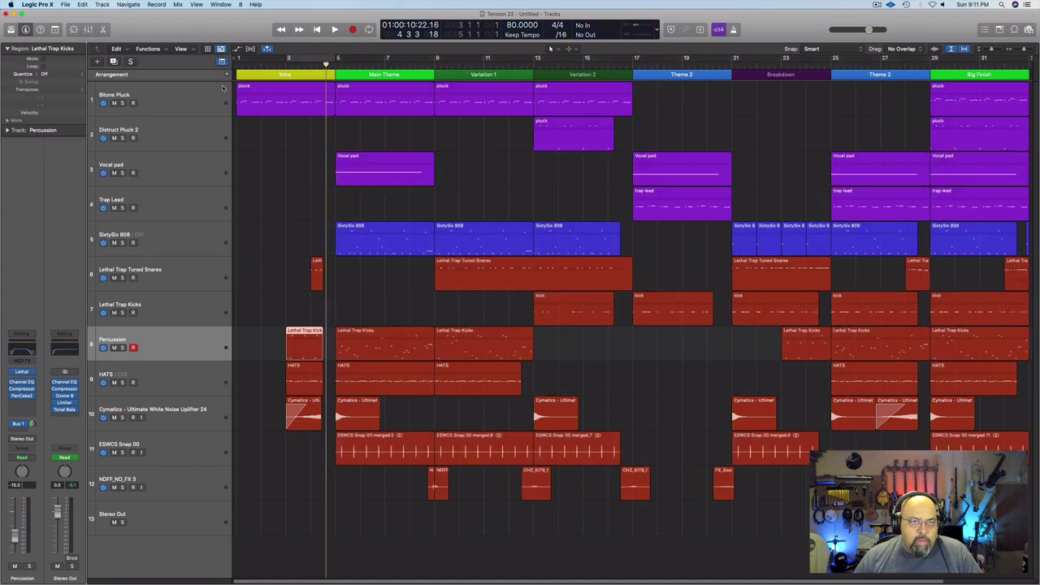
left_click(301, 58)
key("space")
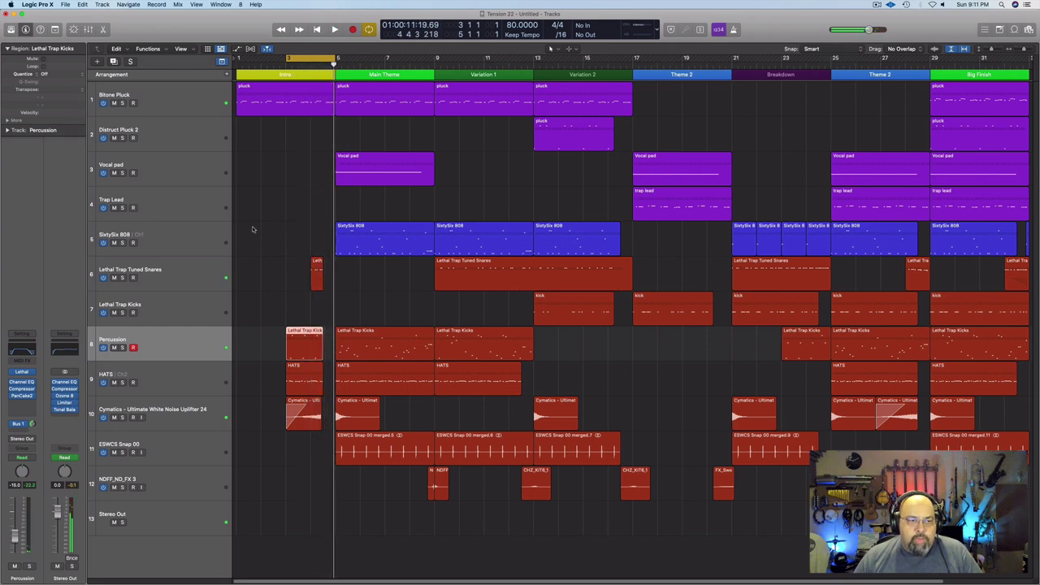
- Solo the Lethal Trap Tuned Snares track and play its short part from bar 4
left_click(122, 278)
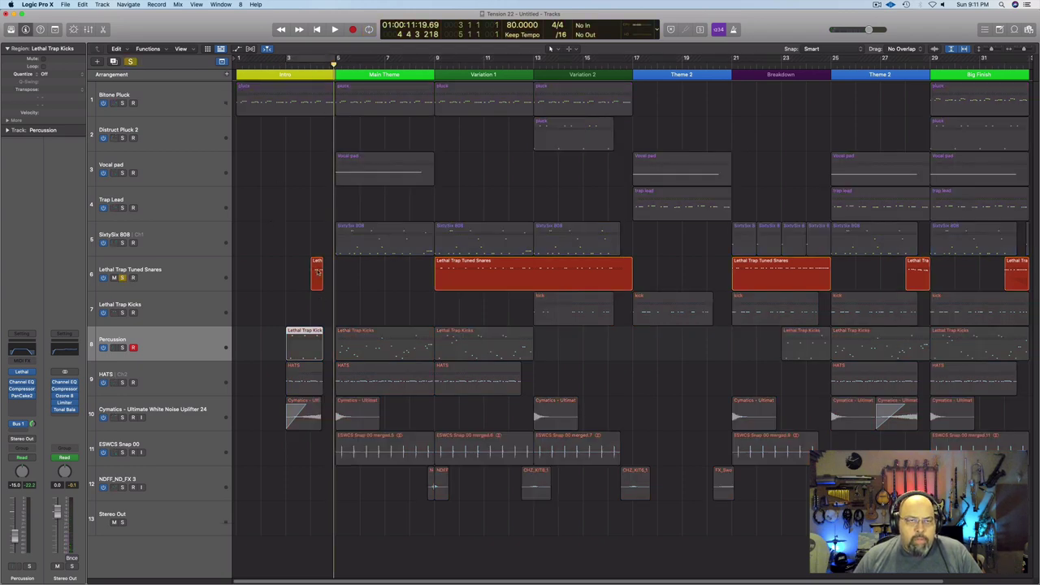
double_click(313, 66)
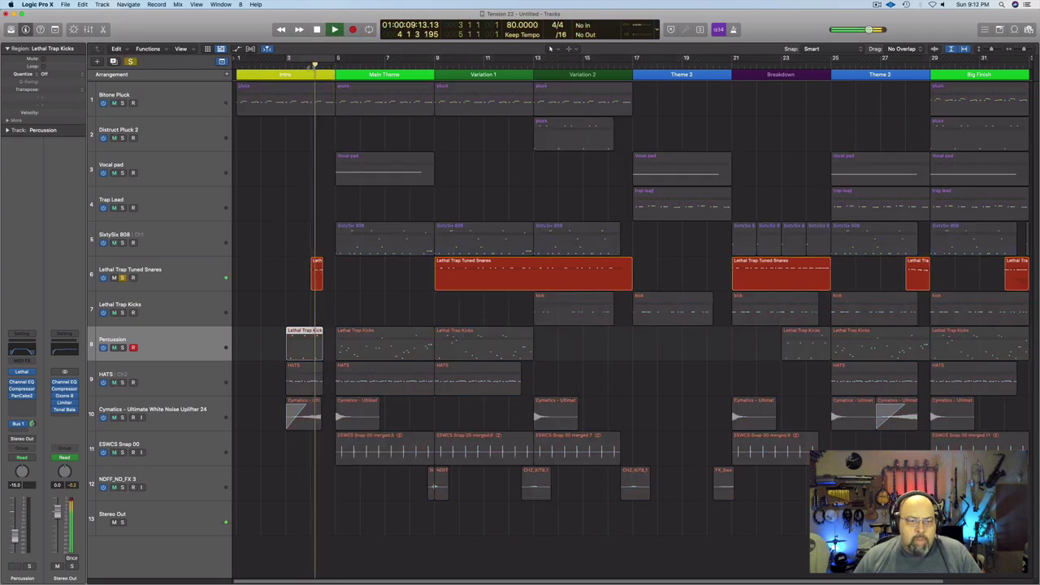
key("space")
- Open the bar 4 Lethal Trap Tuned Snares region in the Piano Roll, examine its note groups, and play it back
left_click(317, 280)
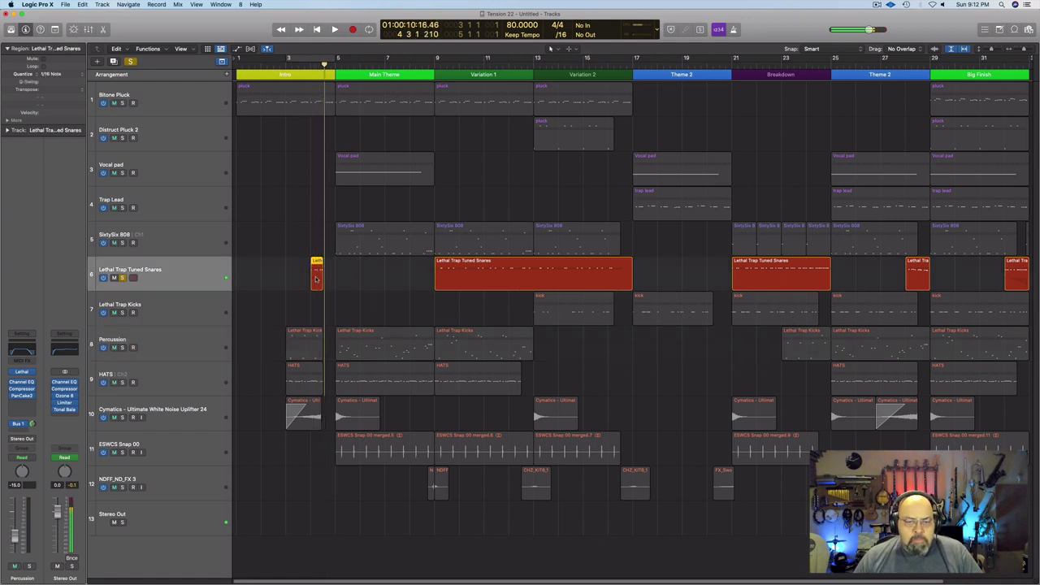
double_click(317, 279)
left_click_drag(205, 485, 298, 530)
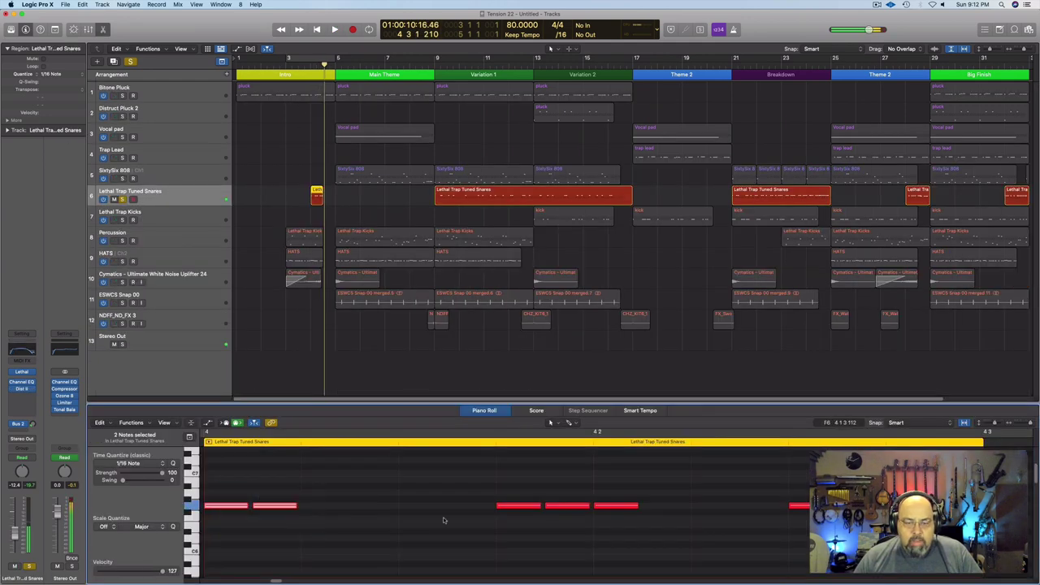
left_click_drag(444, 521, 644, 502)
left_click(965, 424)
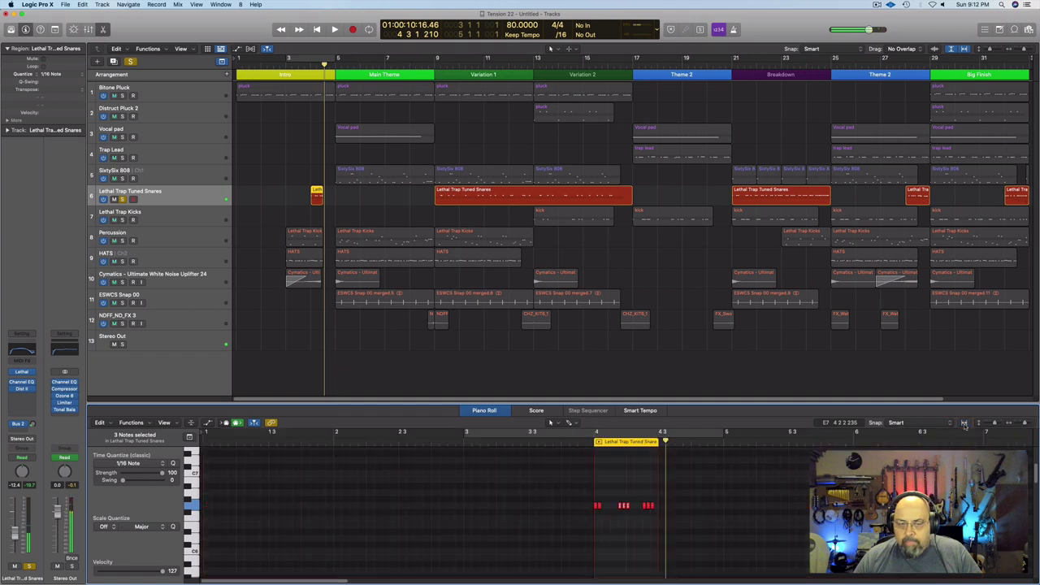
double_click(589, 441)
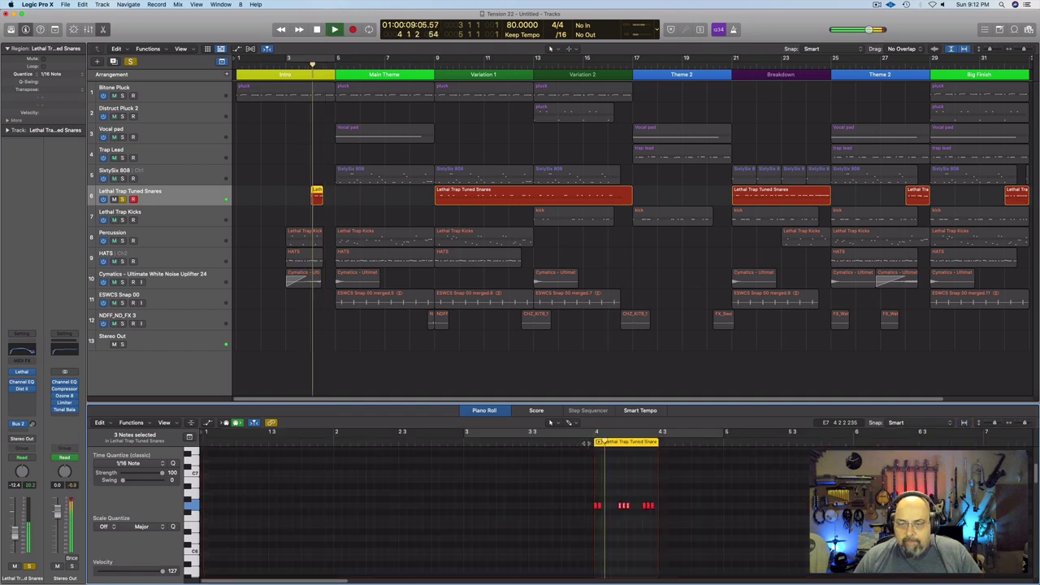
key("space")
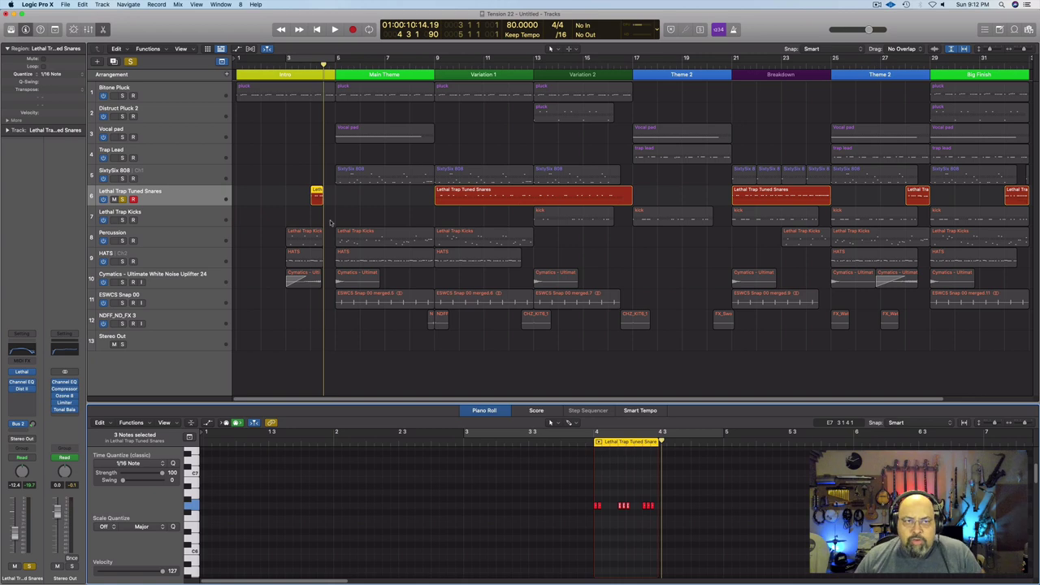
double_click(313, 63)
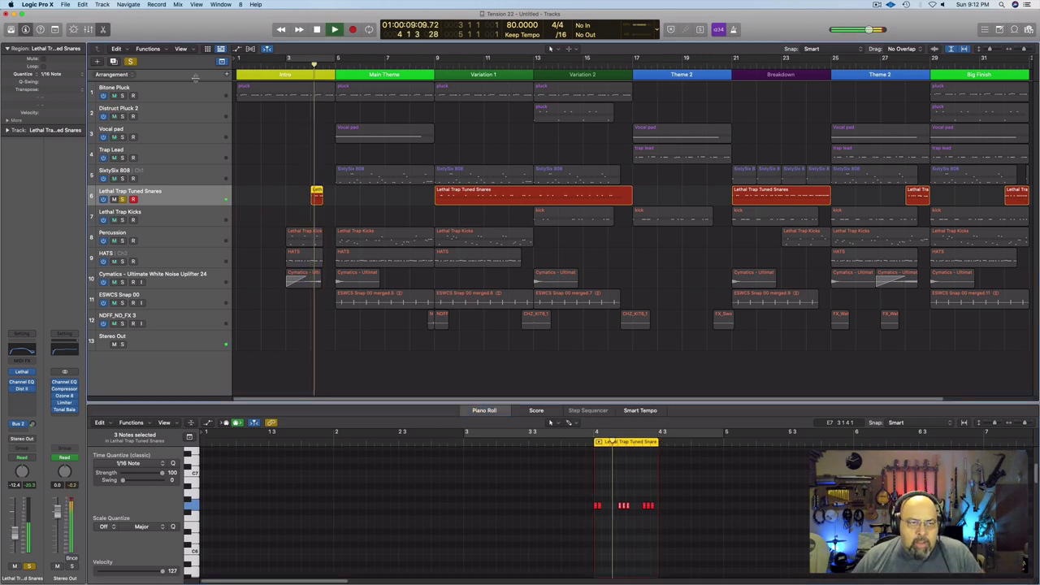
- Clear the solo, play the end of the Intro from bar 3 with cycling off, and close the Piano Roll
left_click(130, 62)
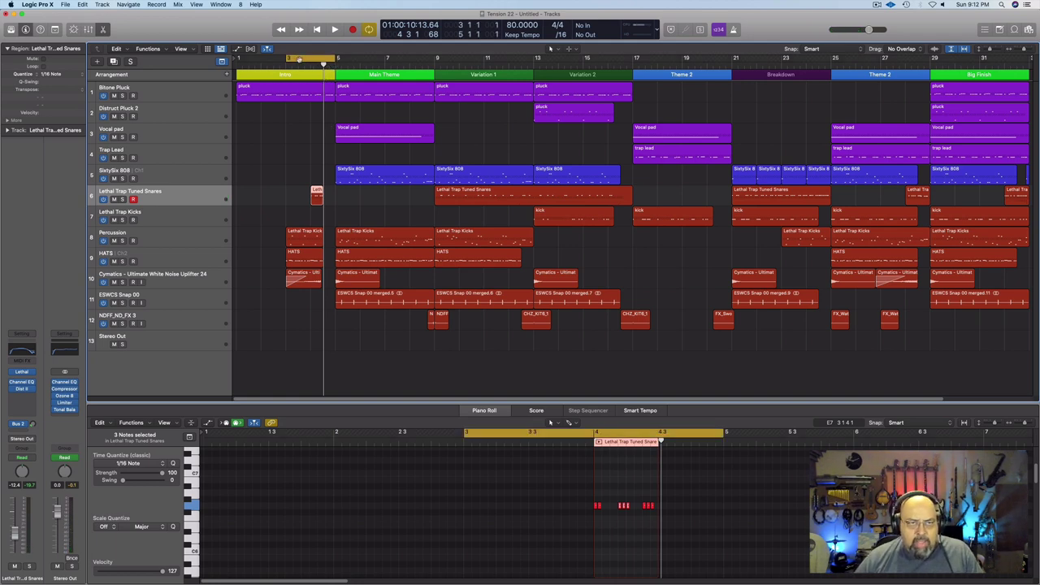
left_click(299, 61)
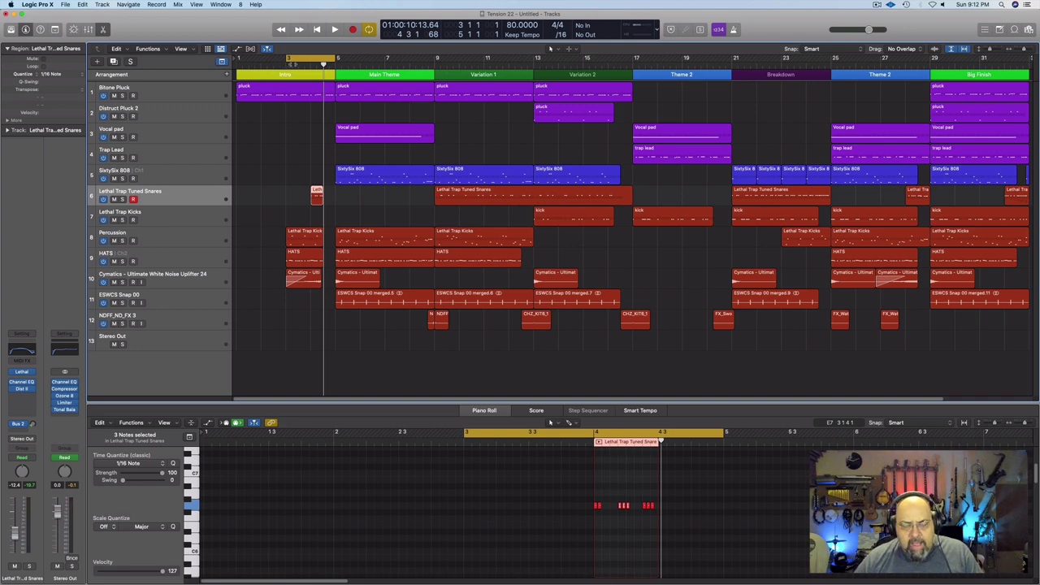
key("space")
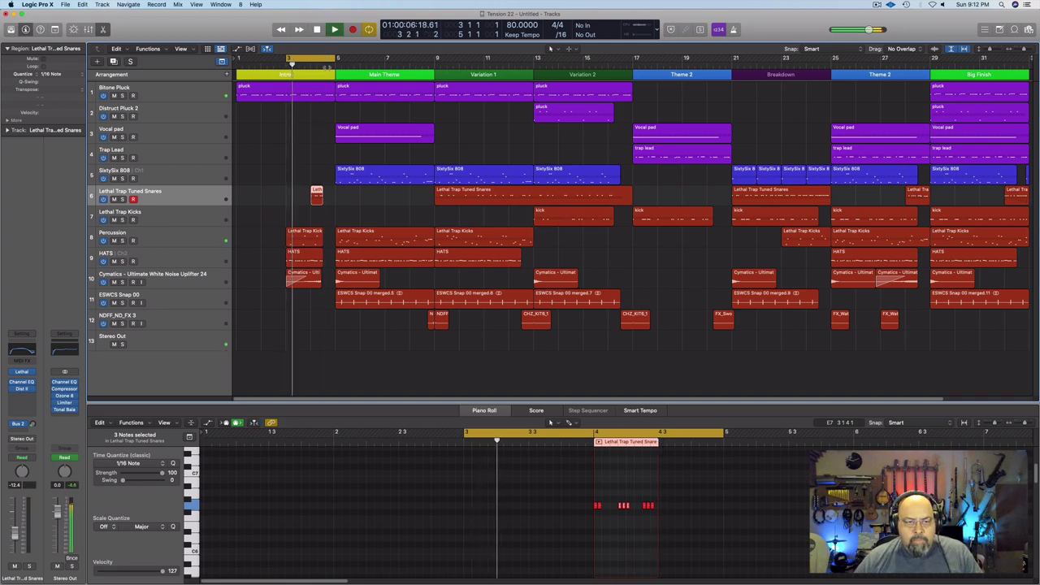
left_click(324, 59)
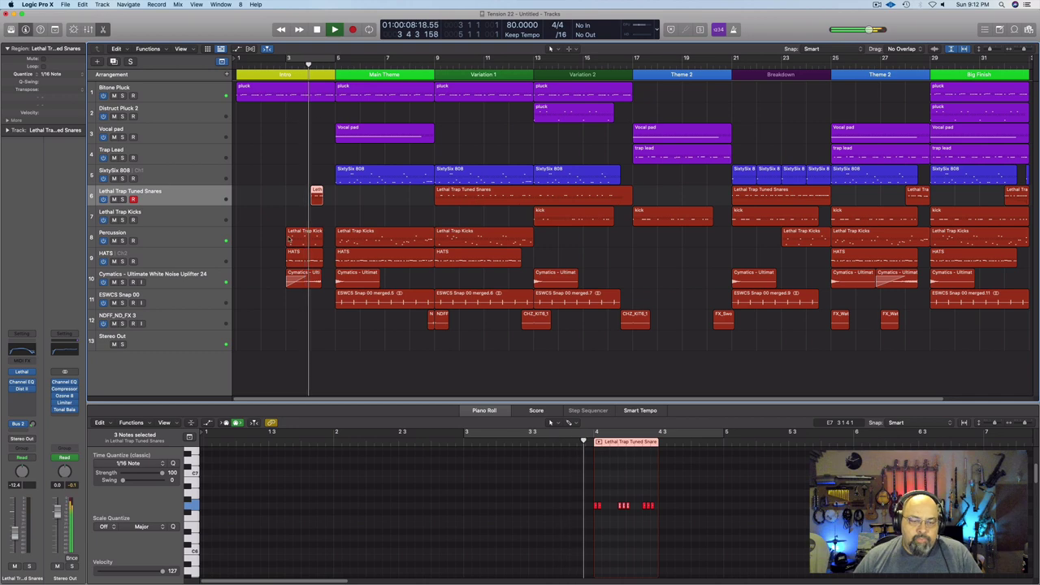
key("e")
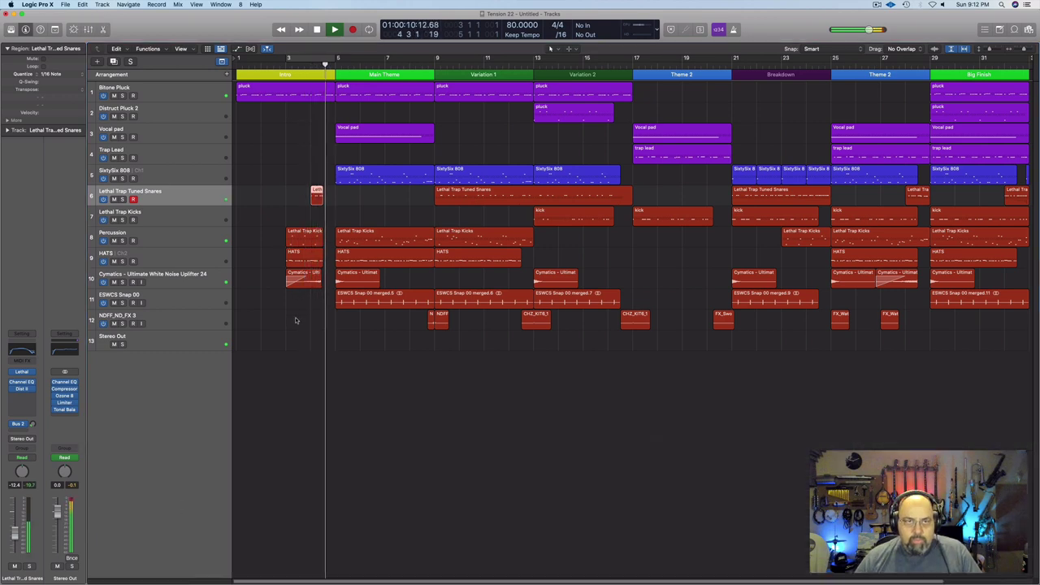
key("space")
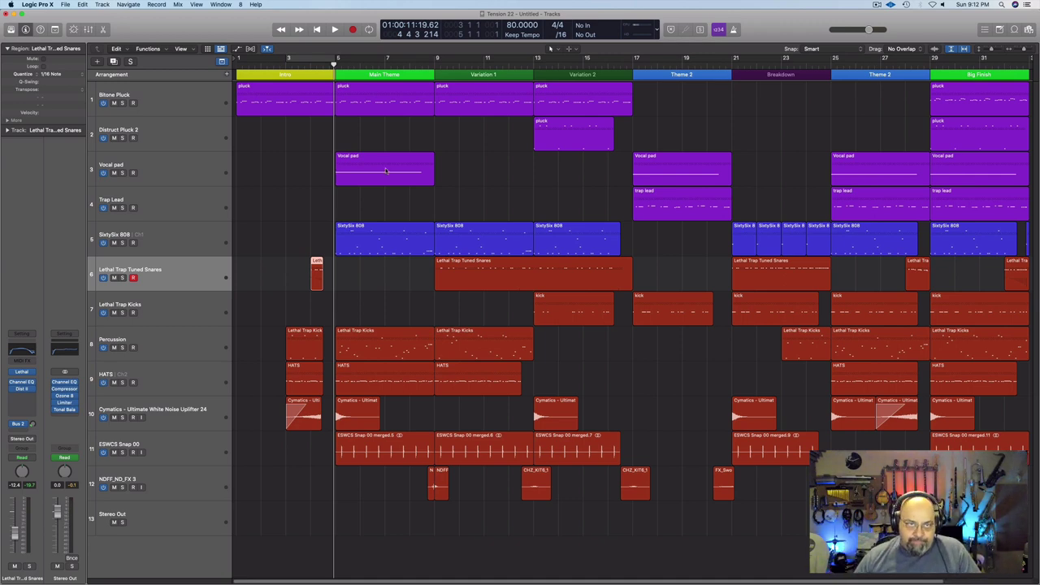
- Cycle the Main Theme in bars 5 to 9, highlight its percussion, 808 and melodic track groups in turn, and play the section
left_click_drag(335, 59, 434, 60)
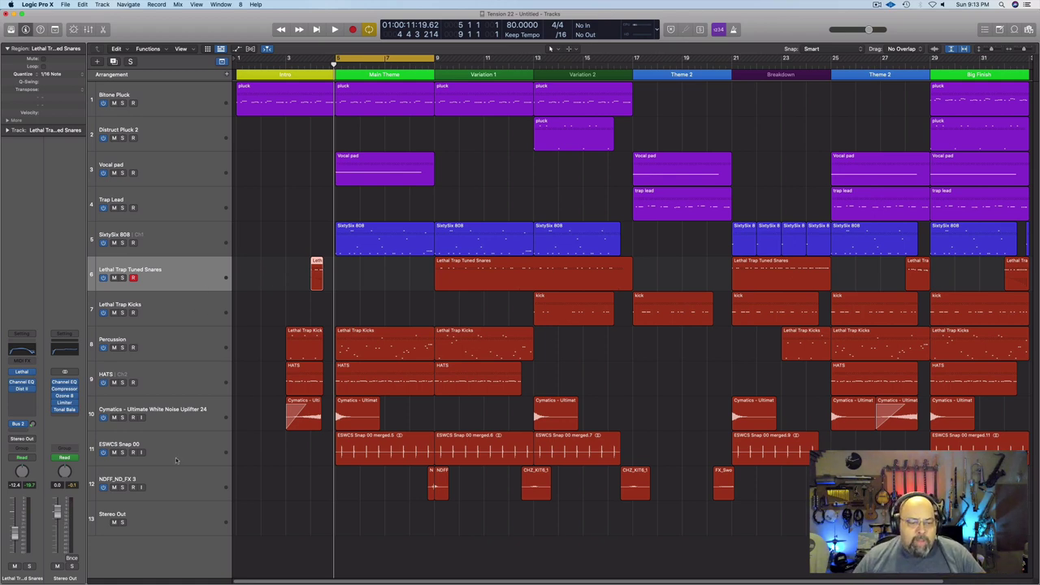
left_click(199, 486, "shift")
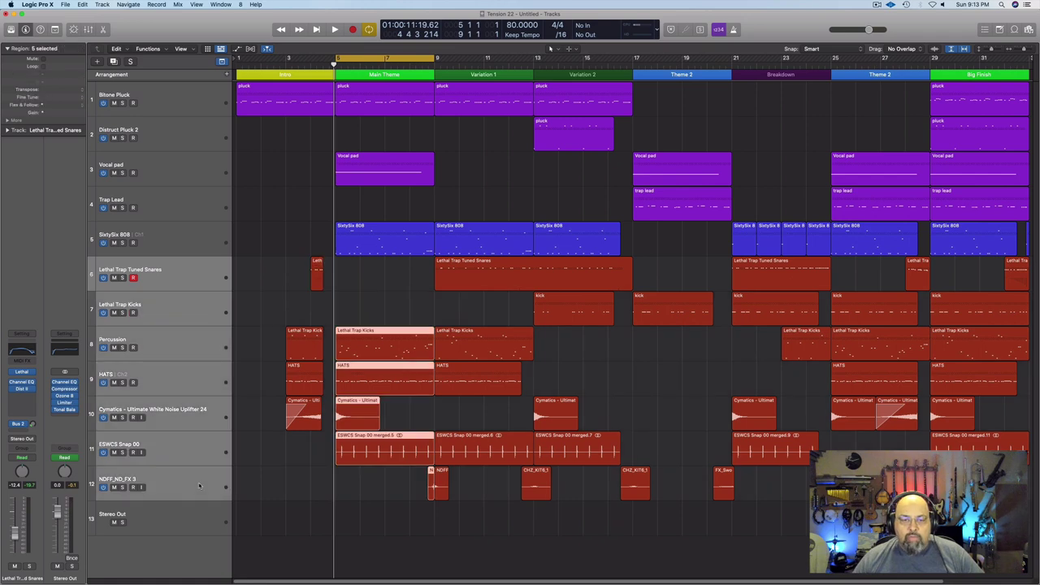
left_click(178, 232)
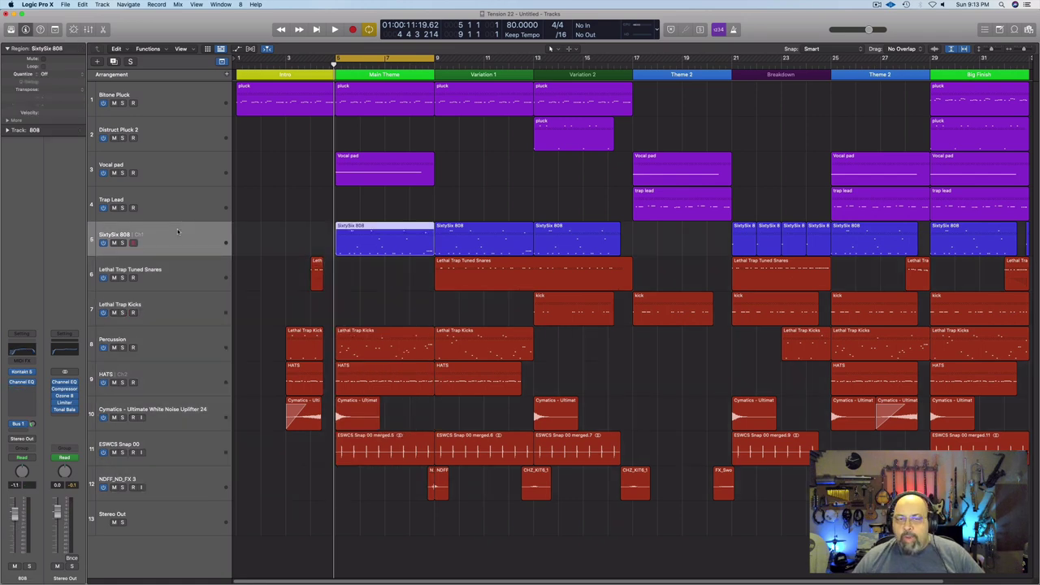
left_click(182, 97)
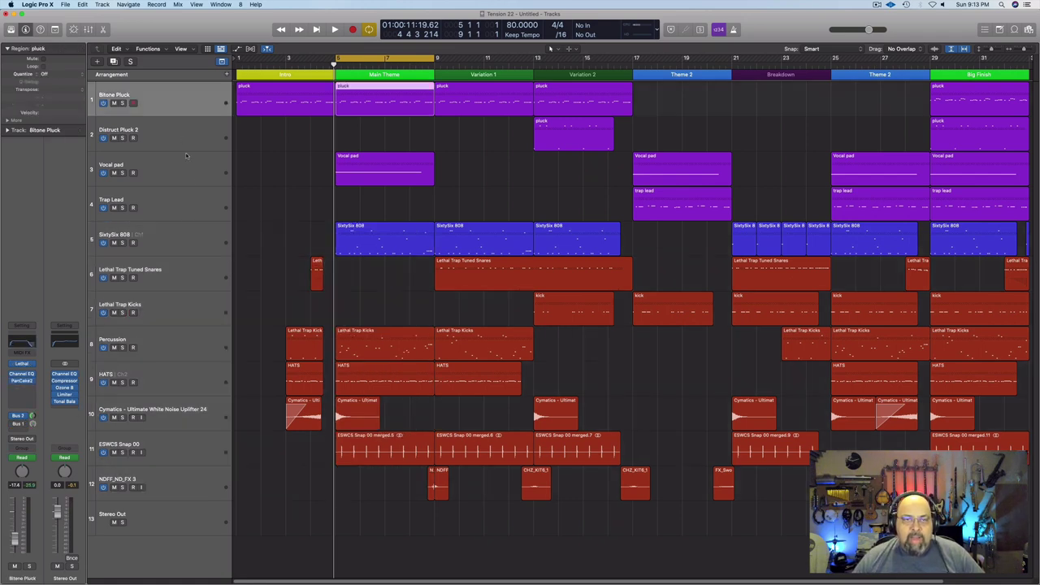
left_click(179, 204, "shift")
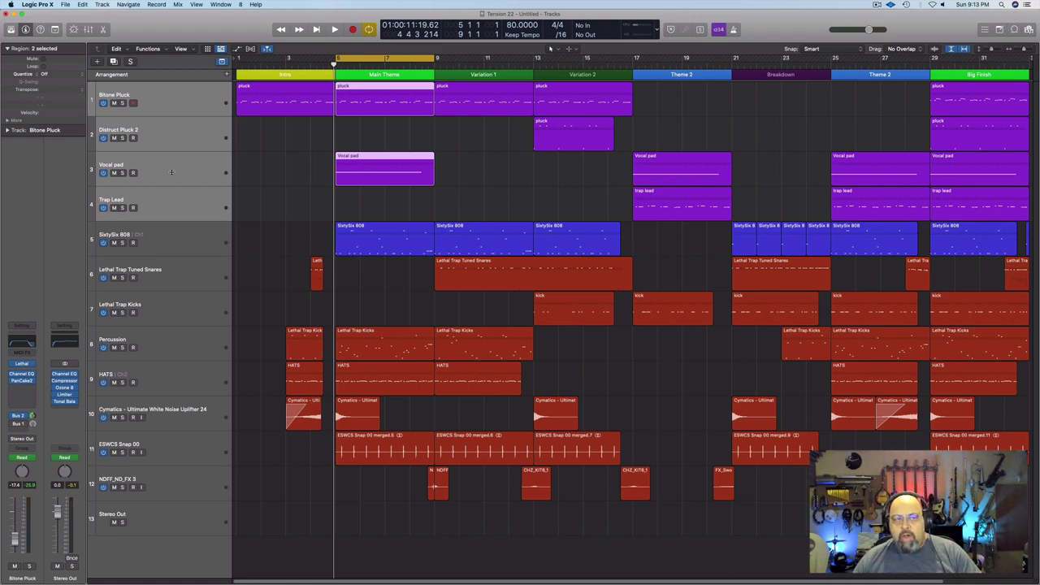
left_click(291, 195)
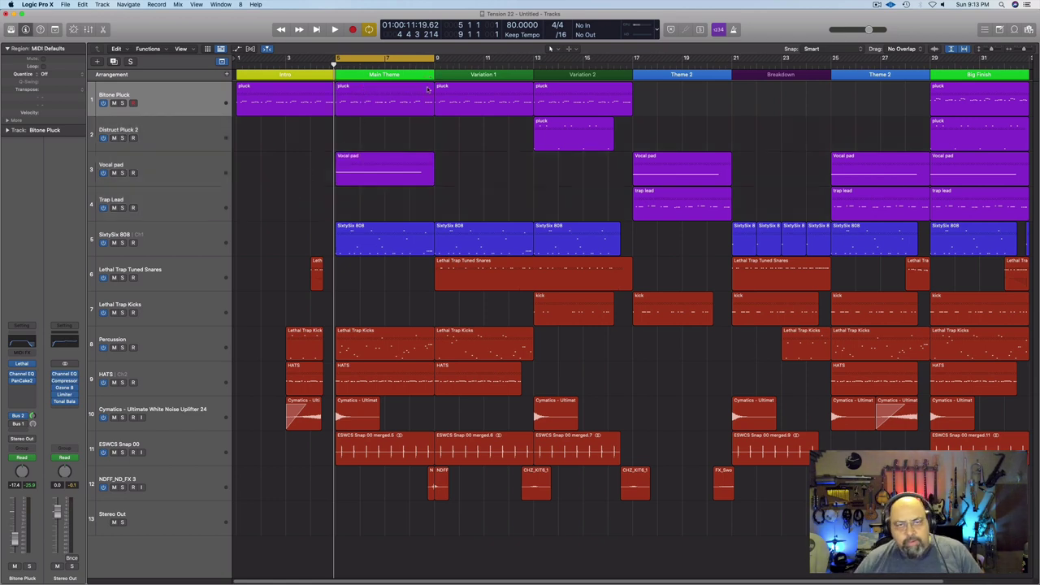
key("space")
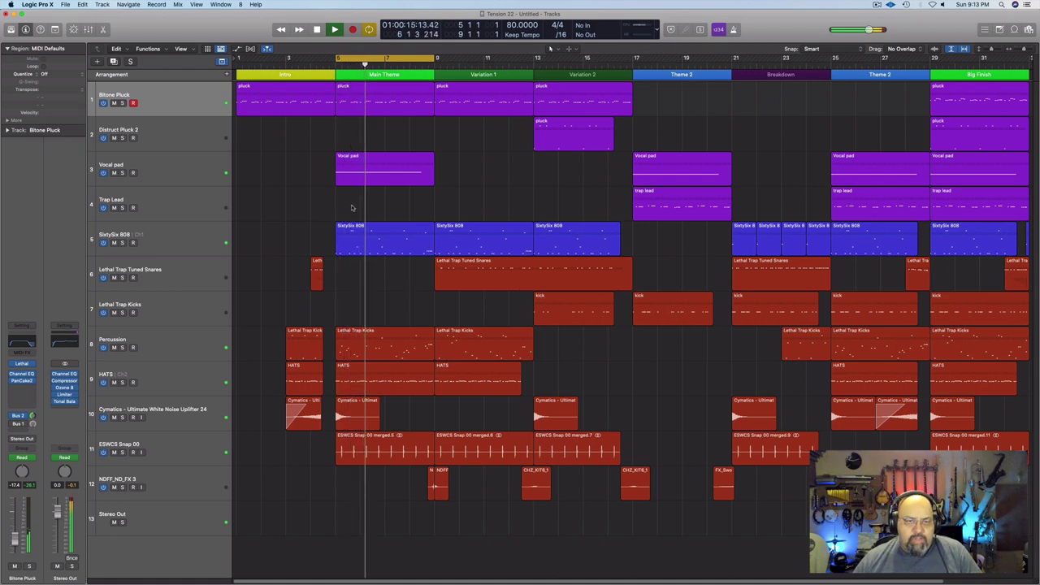
- Open the Kontakt instrument on the SixtySix 808 track, browse the 808 Warfare patches, and close the instrument window
left_click(196, 244)
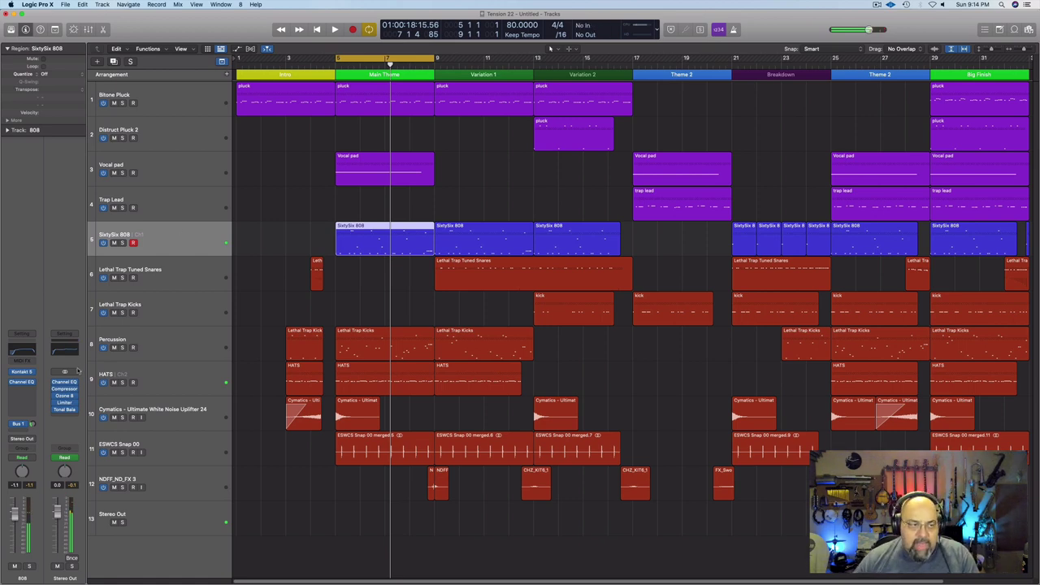
left_click(22, 372)
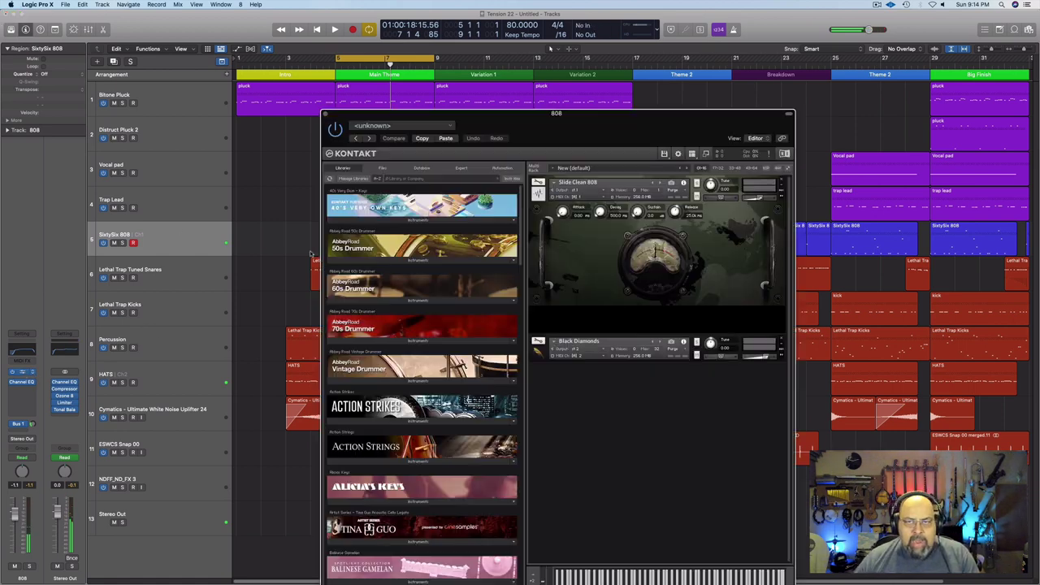
left_click_drag(639, 130, 541, 92)
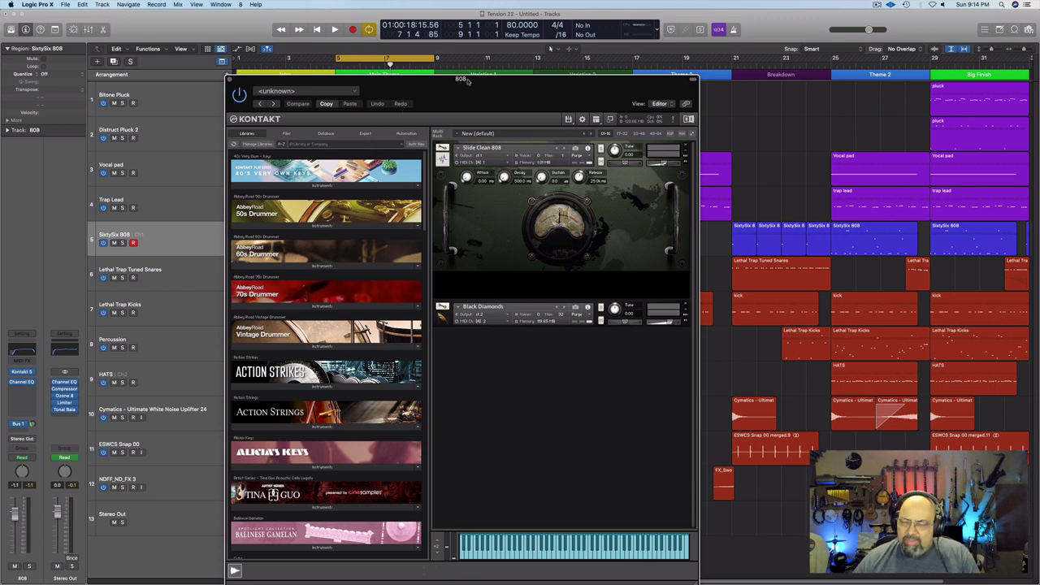
left_click_drag(498, 85, 529, 82)
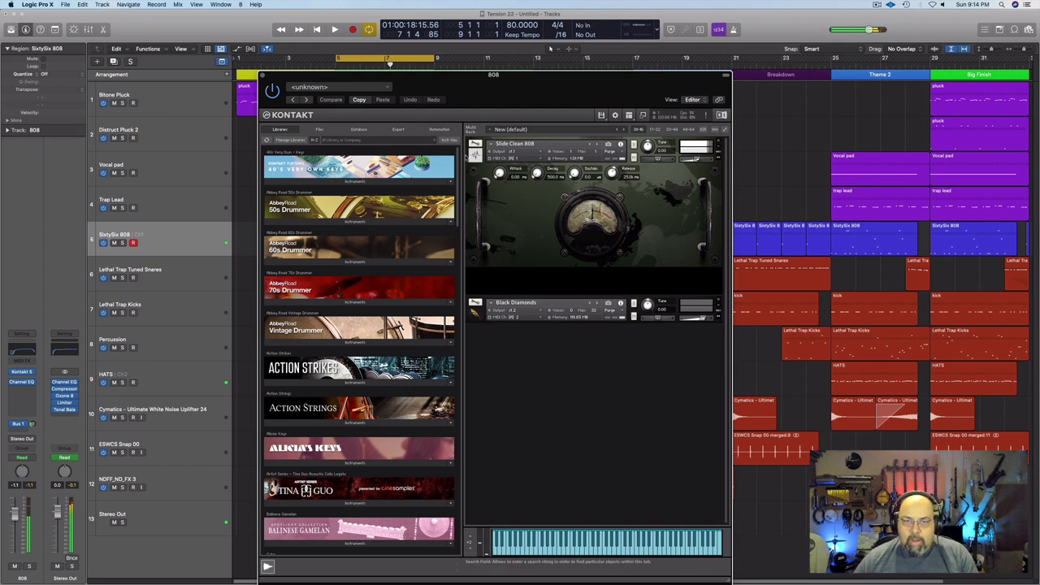
left_click(498, 150)
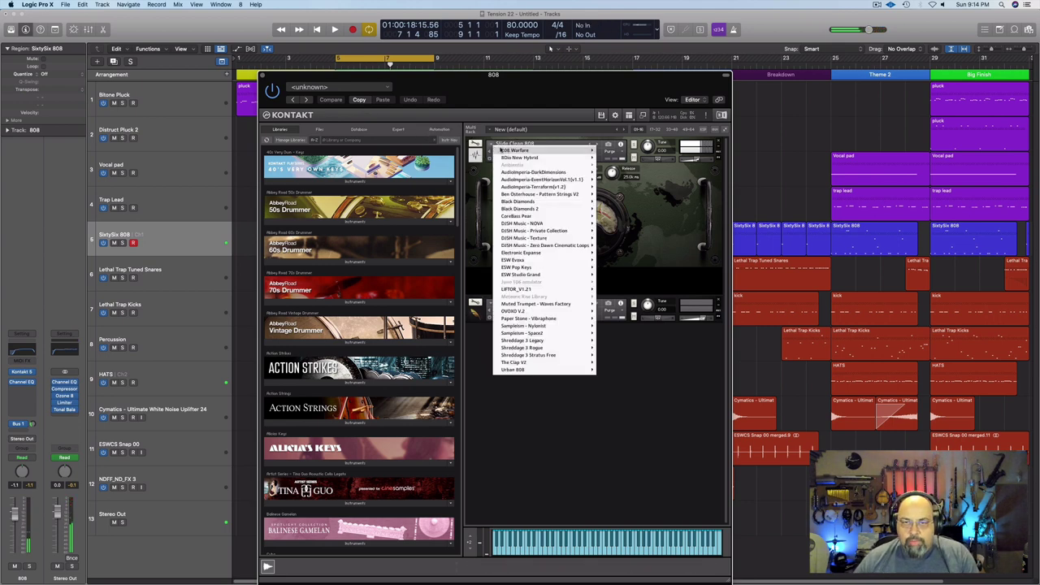
mouse_move(506, 151)
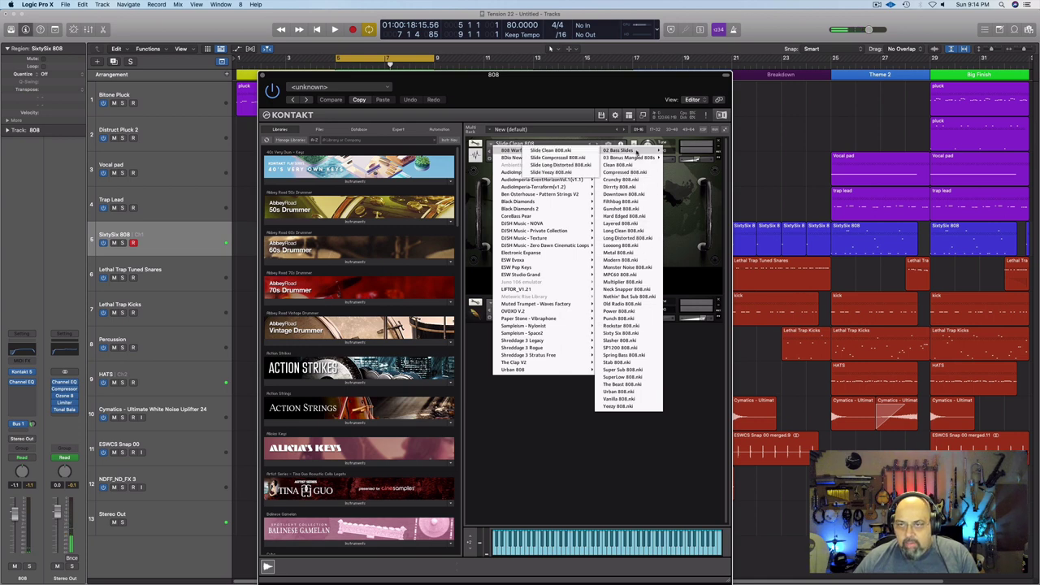
left_click(619, 391)
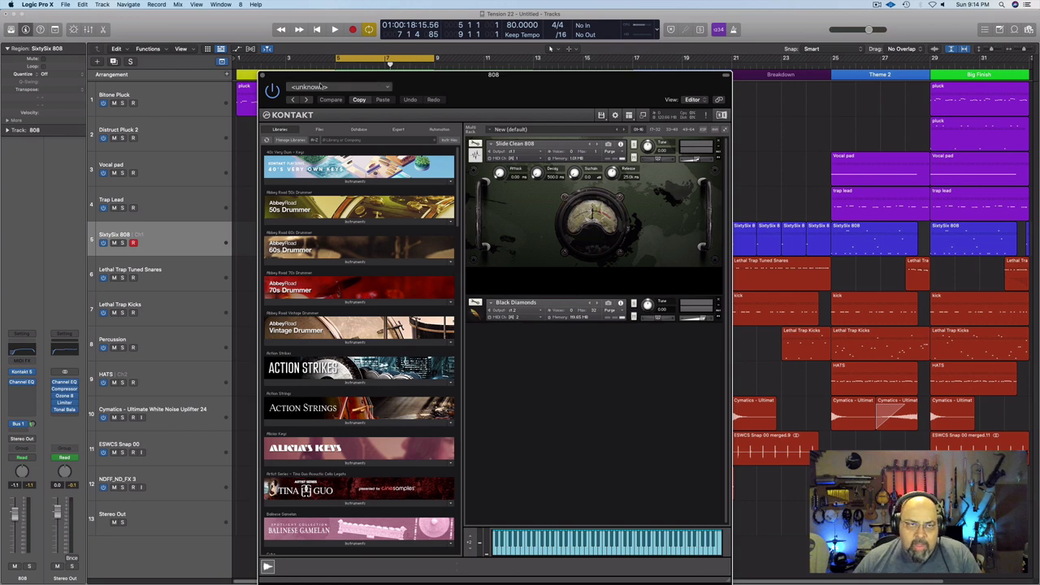
left_click(262, 77)
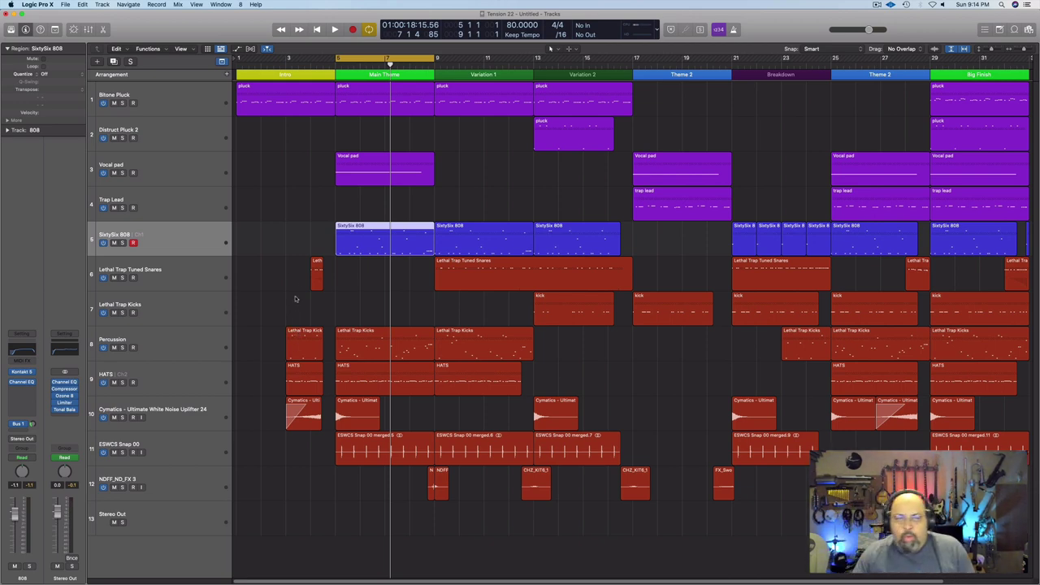
- Solo the Vocal pad track, play it in the cycled Main Theme, and view its Nexus preset VO FM Voices 1
left_click(343, 175)
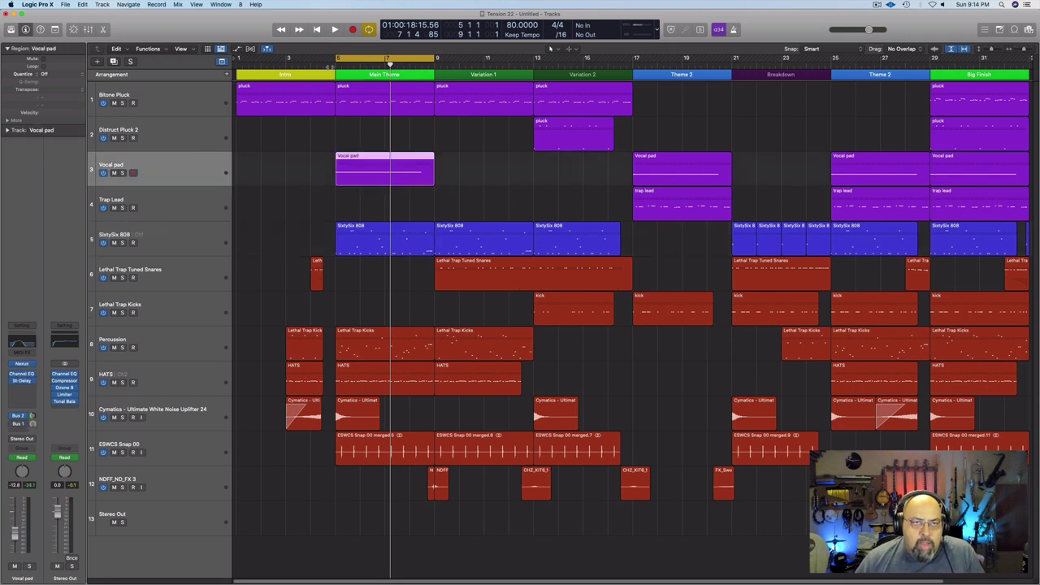
left_click(124, 173)
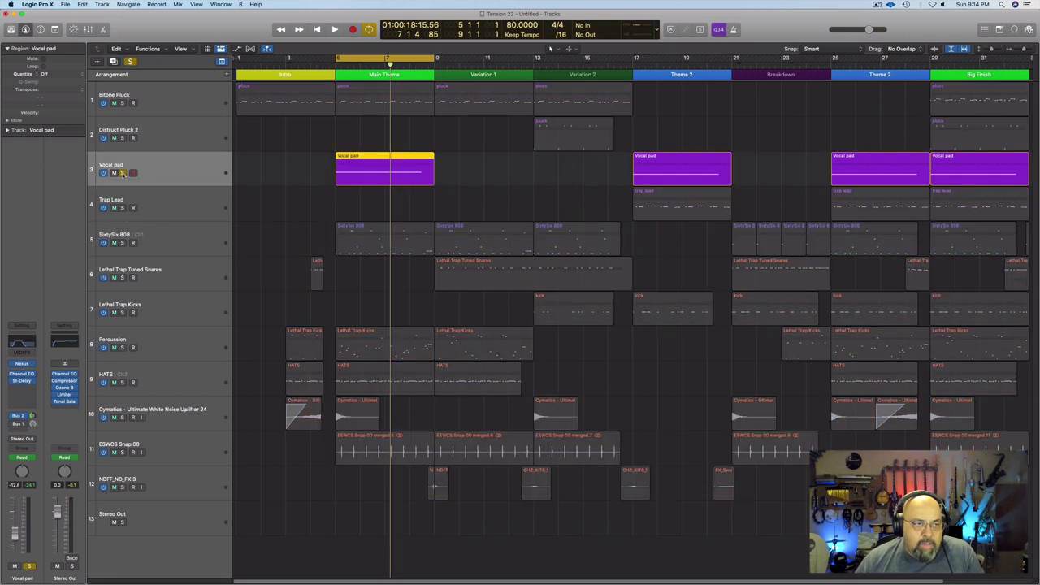
key("space")
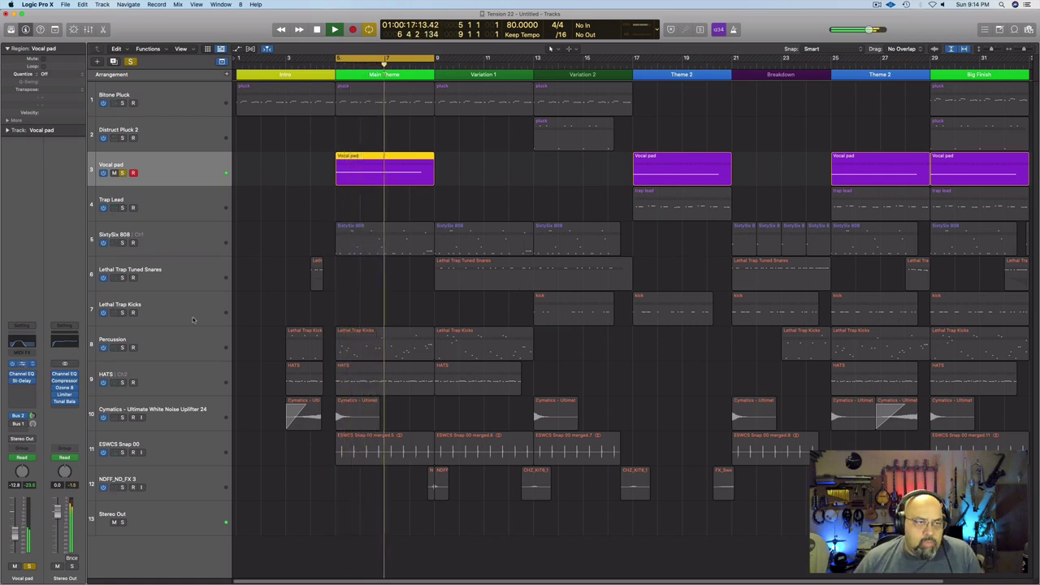
key("v")
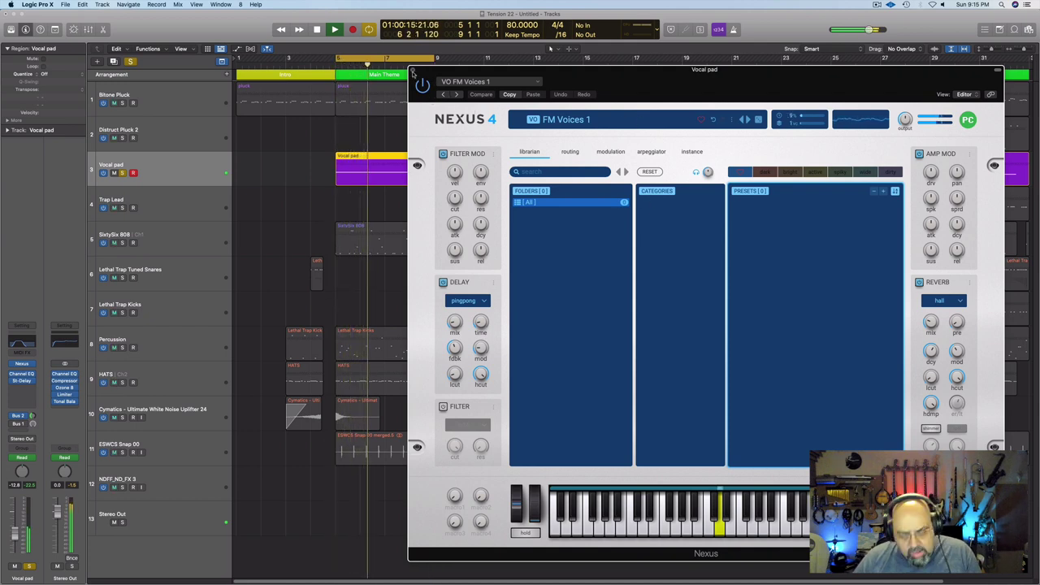
left_click(413, 71)
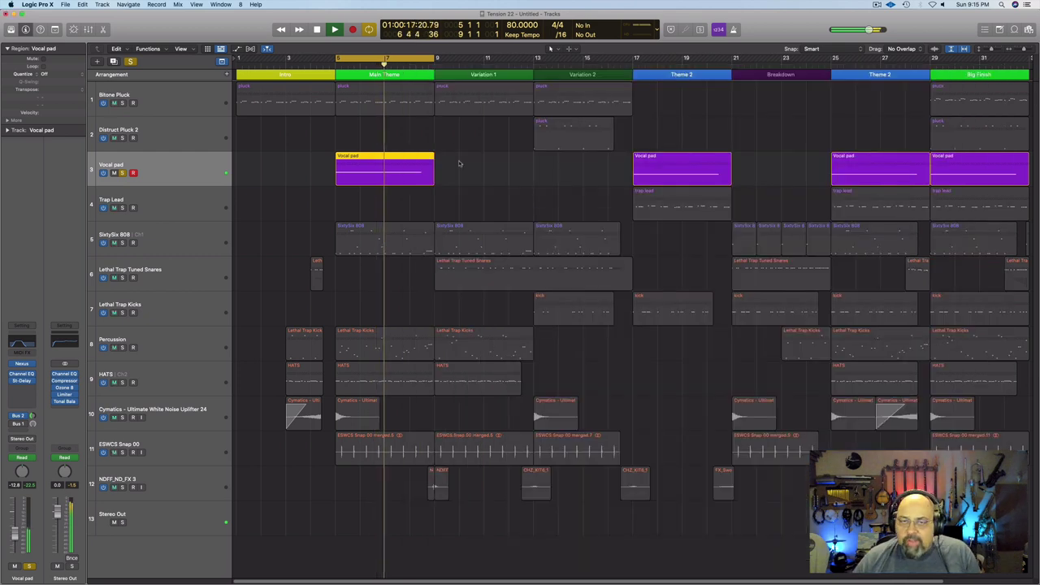
key("space")
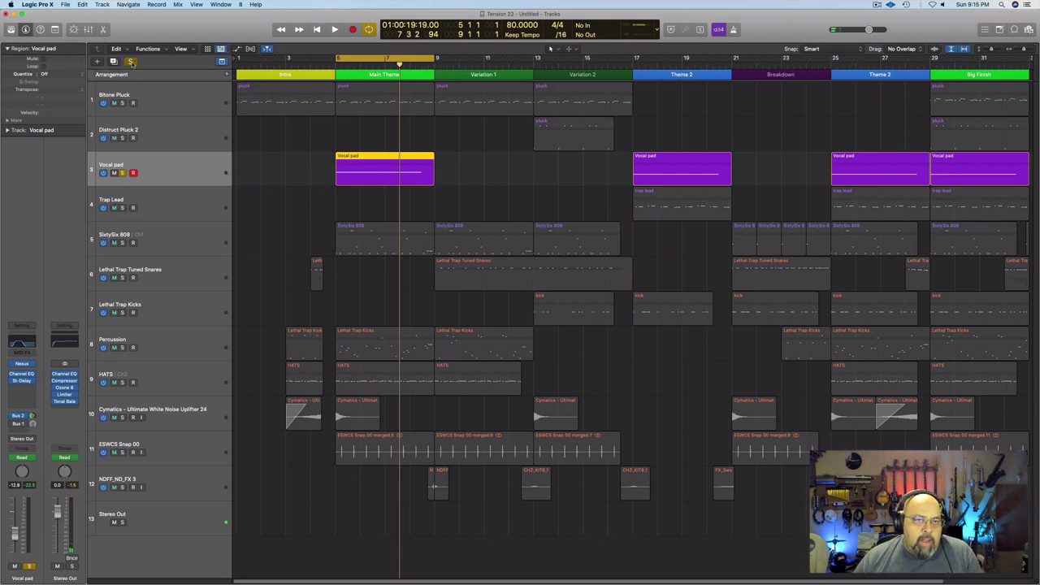
- Clear the solo and highlight the Intro and Main Theme pluck regions, then the Main Theme's Vocal pad, SixtySix 808 and percussion regions
left_click(131, 62)
left_click(370, 99)
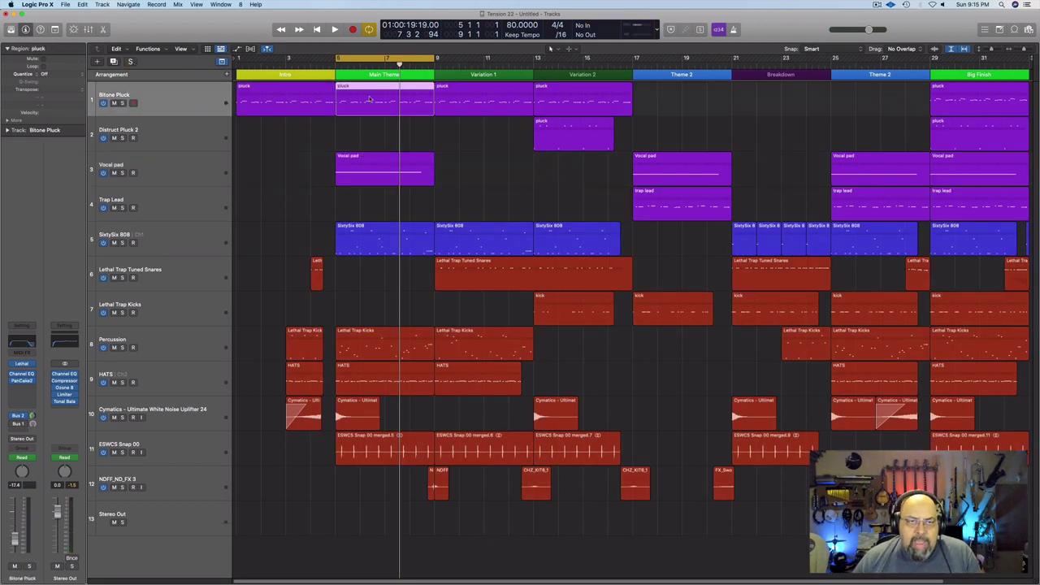
left_click(275, 98)
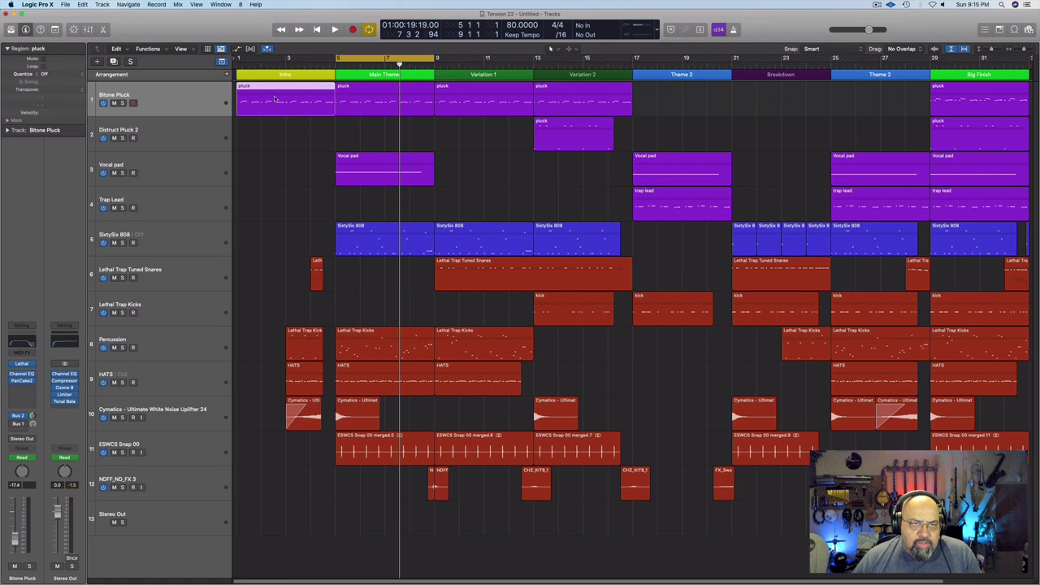
left_click(370, 161)
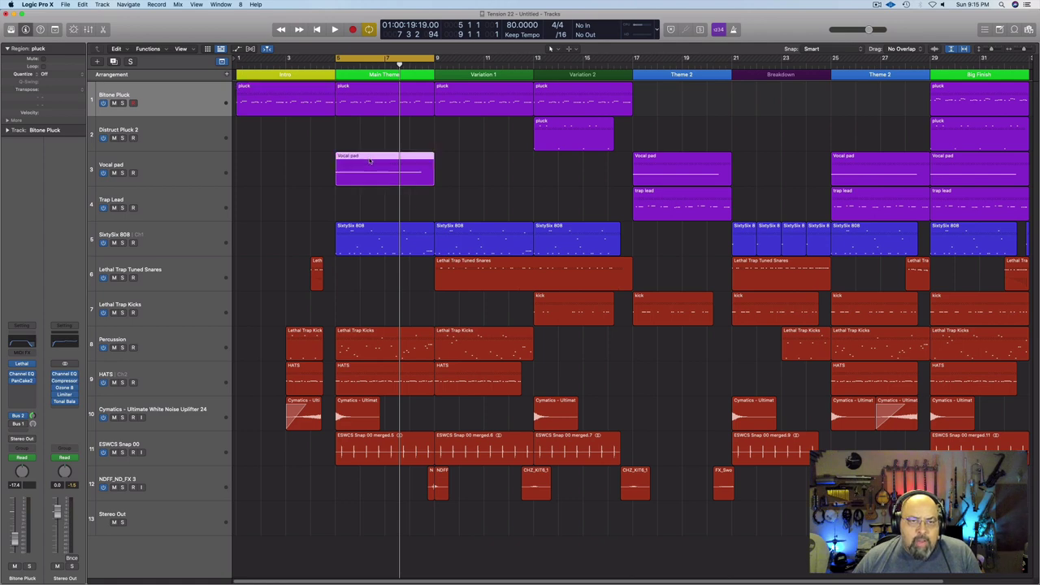
left_click(369, 234)
left_click_drag(363, 315, 381, 462)
- Solo the Percussion through NDFF_ND_FX 3 tracks plus SixtySix 808, play them in the cycled Main Theme, and clear the solo
left_click(194, 349)
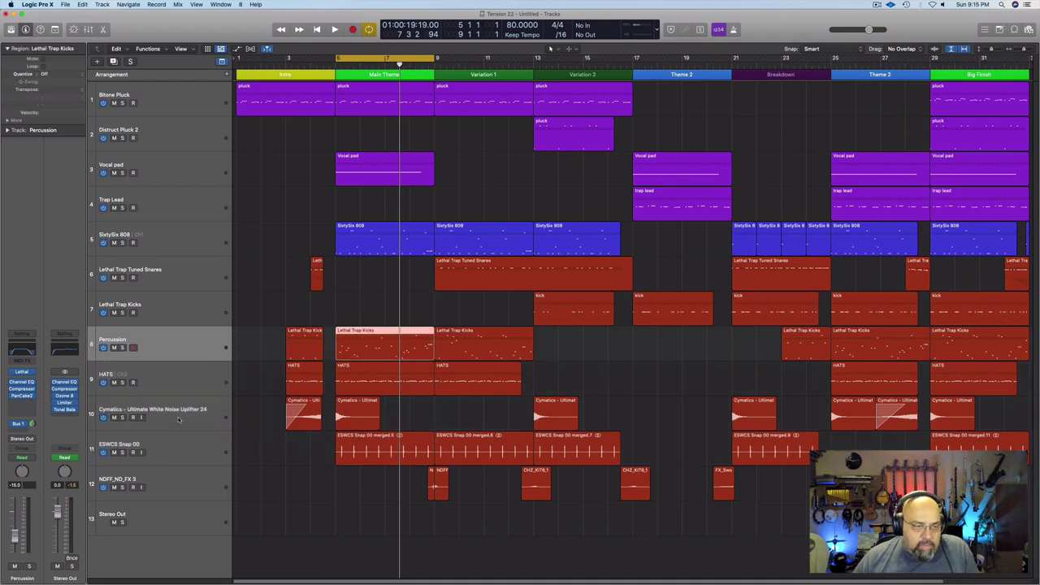
left_click(142, 487, "shift")
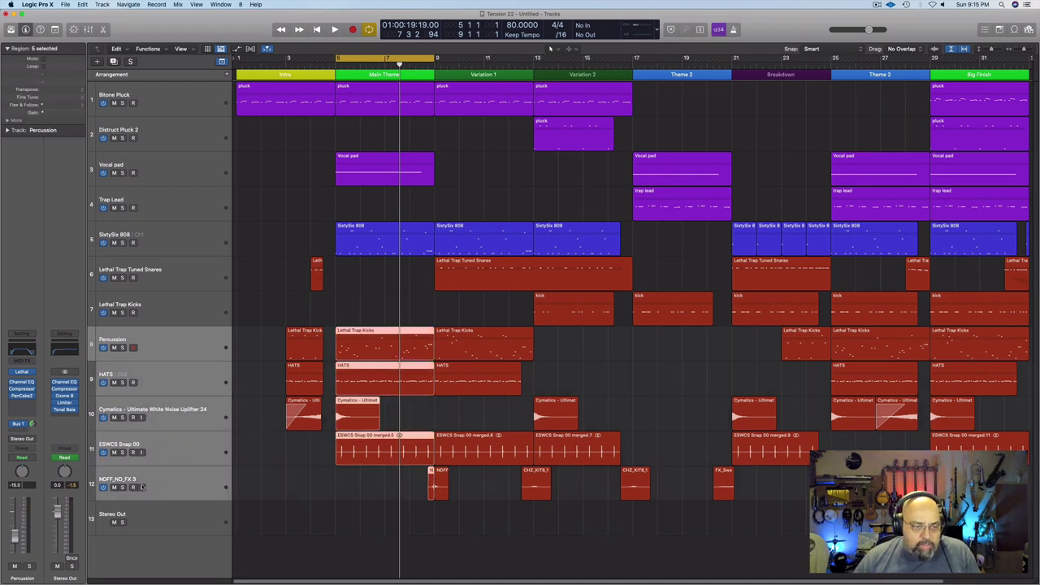
left_click(121, 487)
key("space")
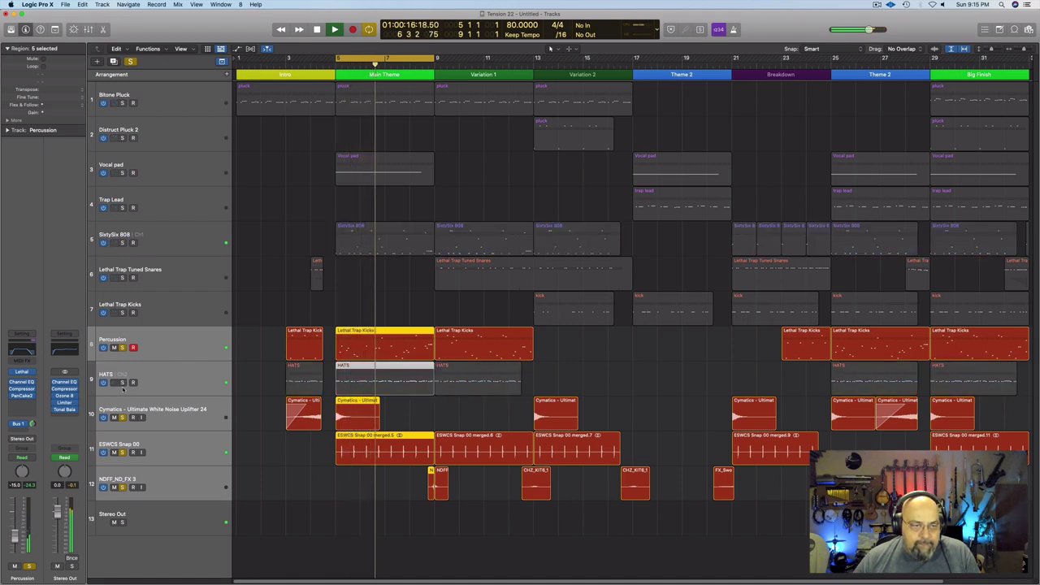
left_click(123, 382)
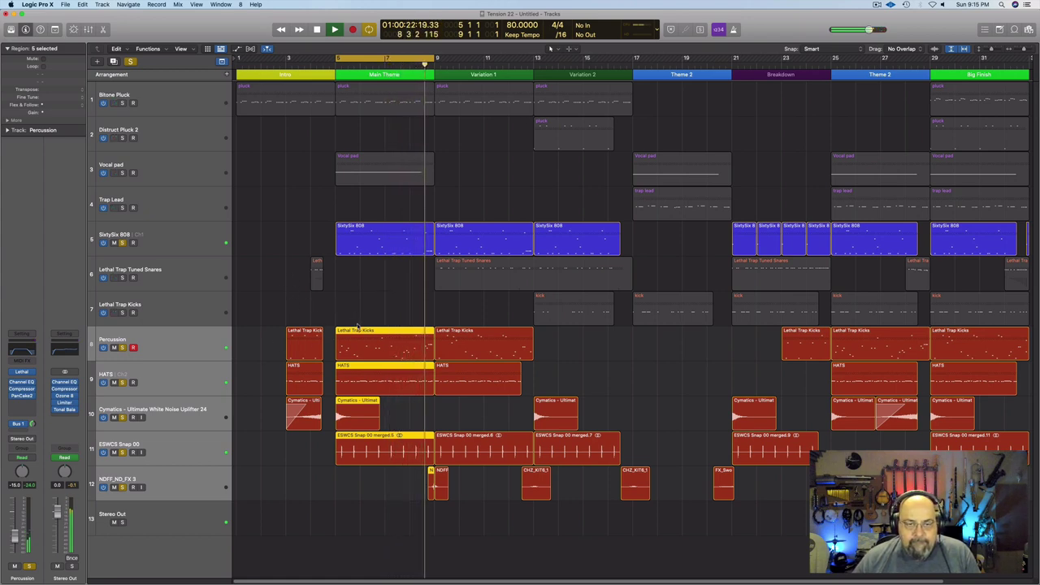
key("space")
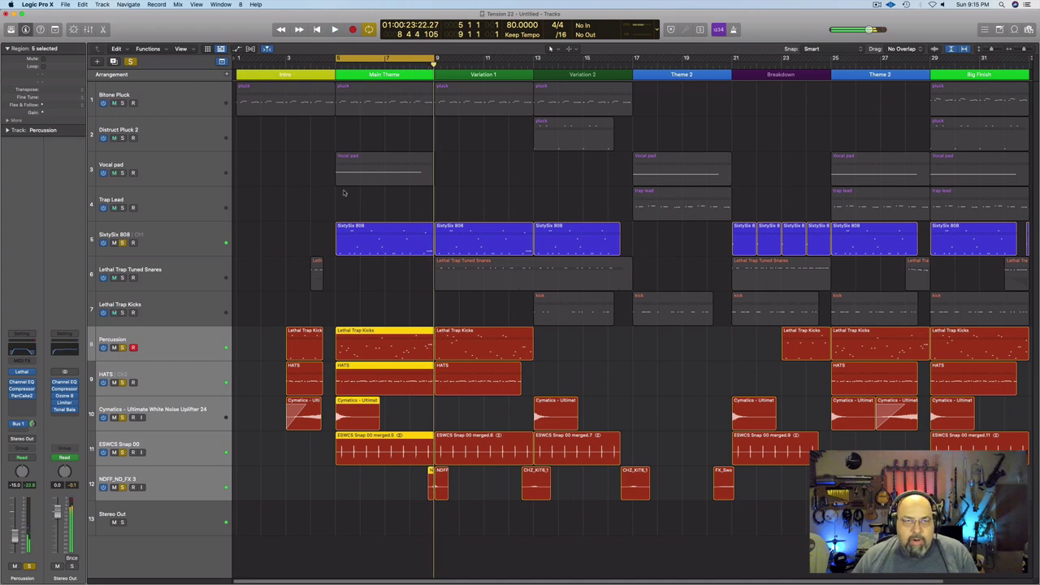
left_click(129, 61)
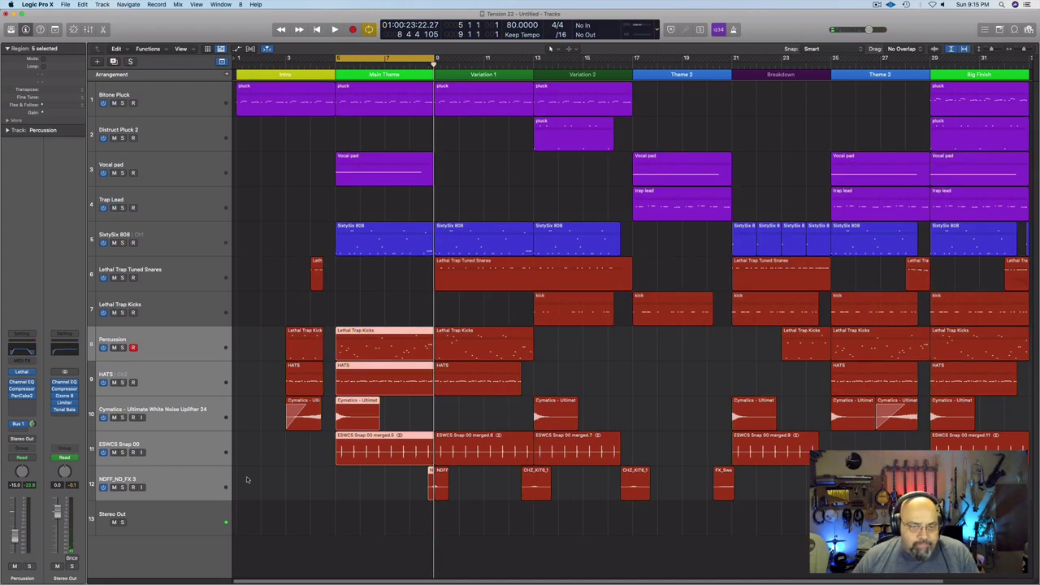
- Open the Percussion track's Lethal instrument, browse the X09-Trap categories, load the X09-Percussive FX preset, and close the window
left_click(178, 346)
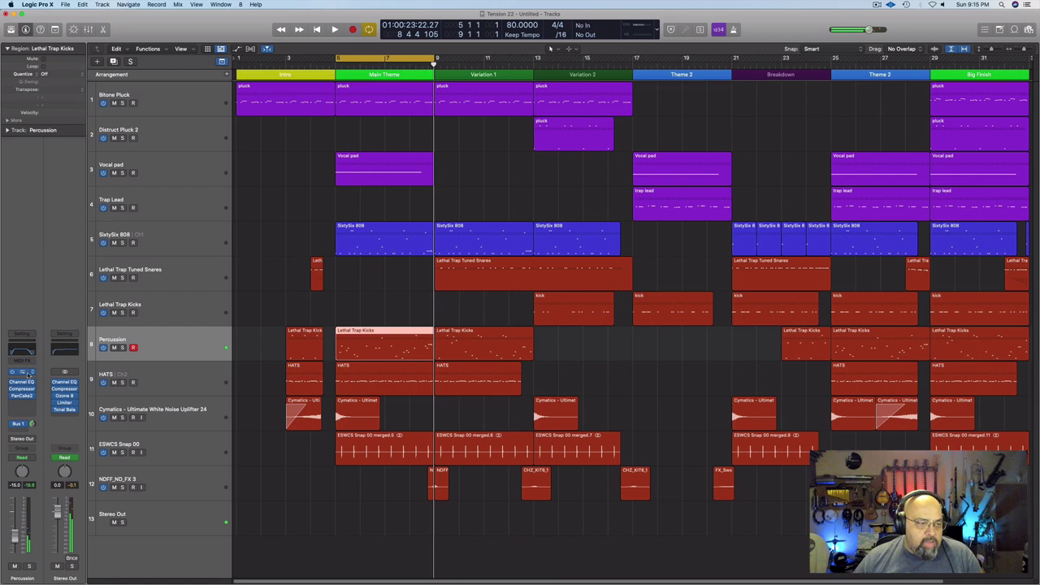
left_click(22, 372)
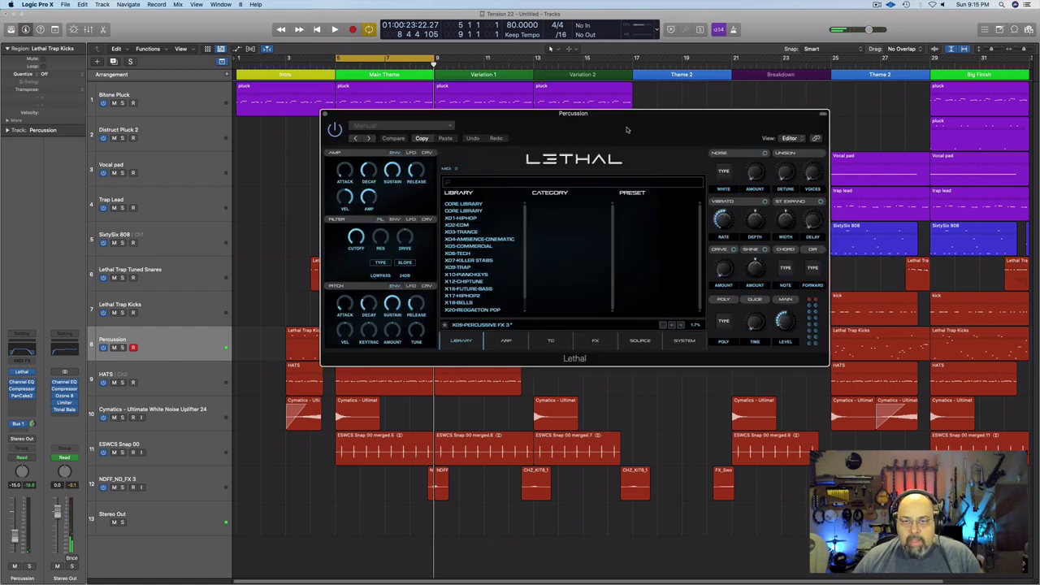
left_click_drag(626, 115, 535, 116)
left_click(393, 272)
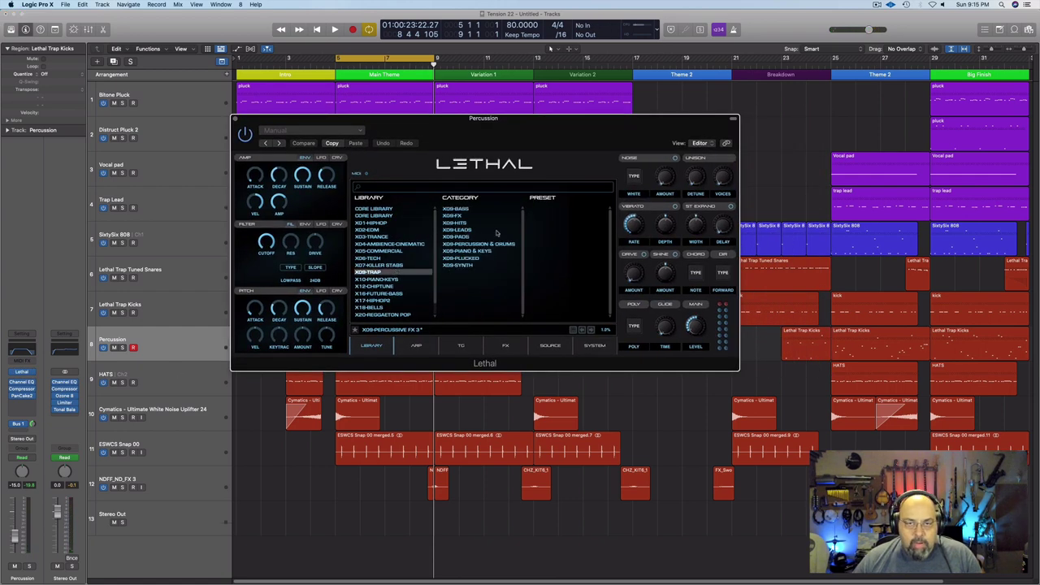
left_click(473, 245)
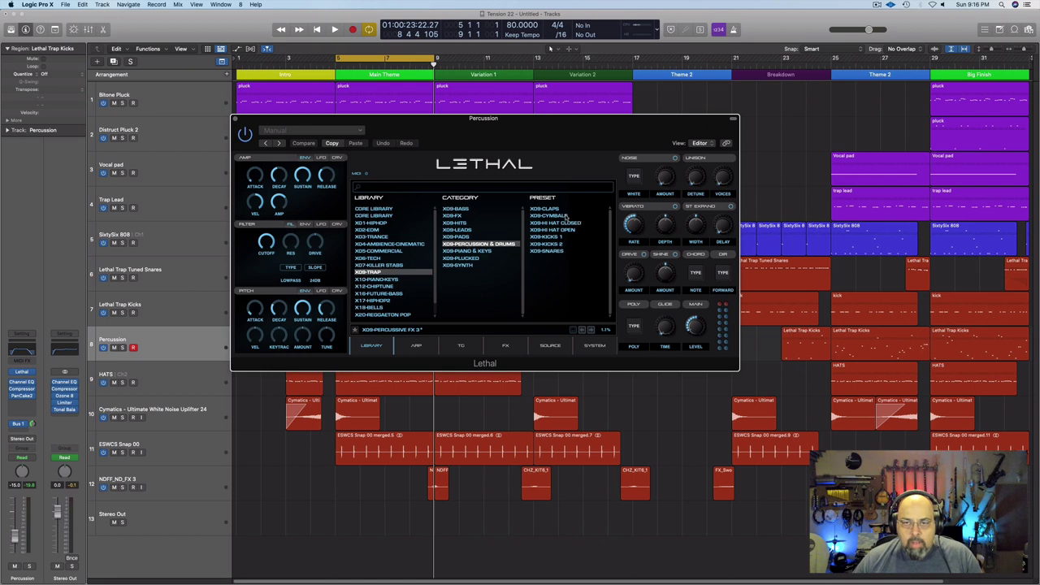
left_click(467, 216)
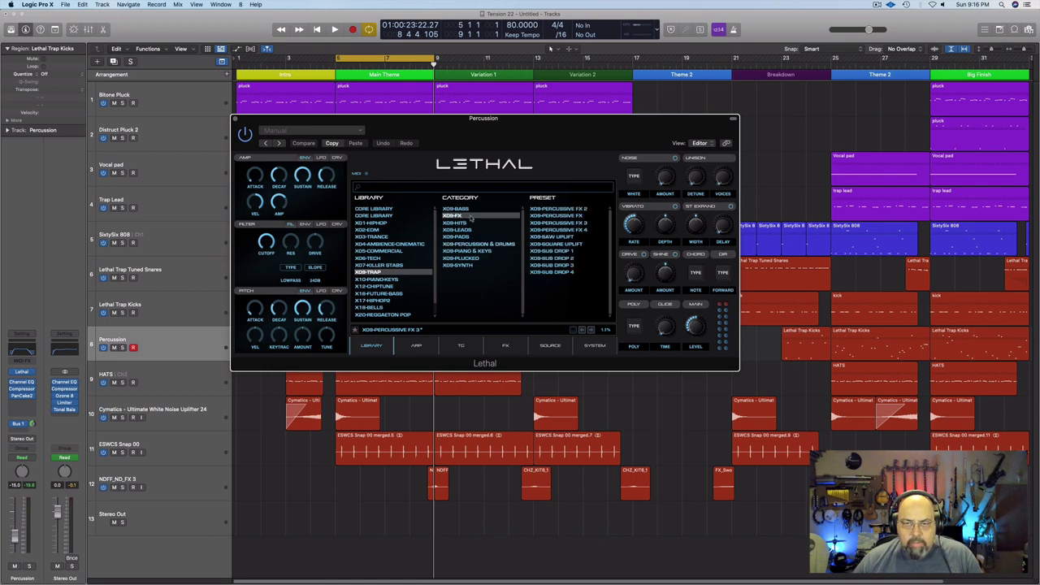
left_click(561, 216)
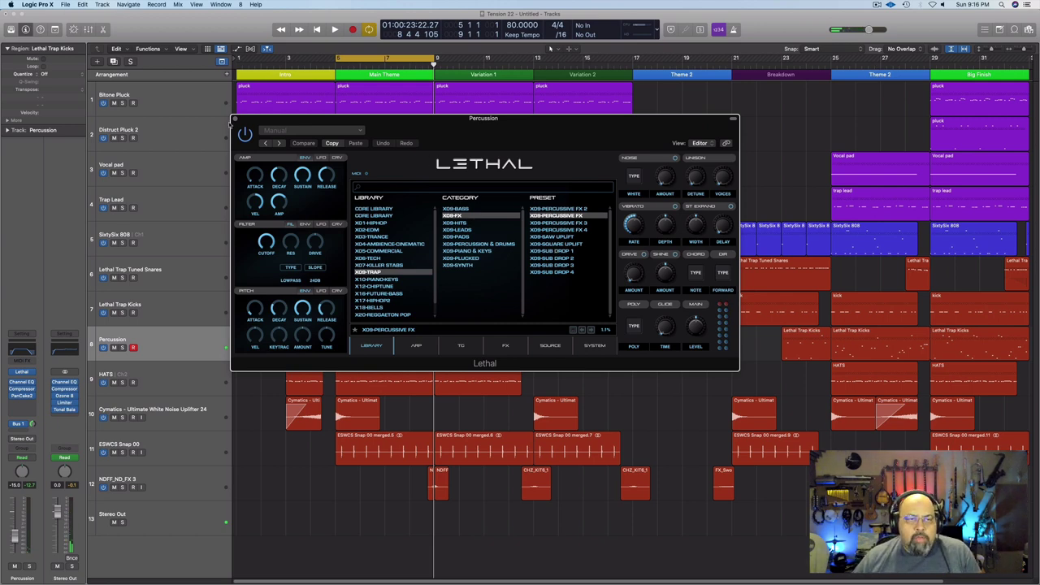
left_click(235, 119)
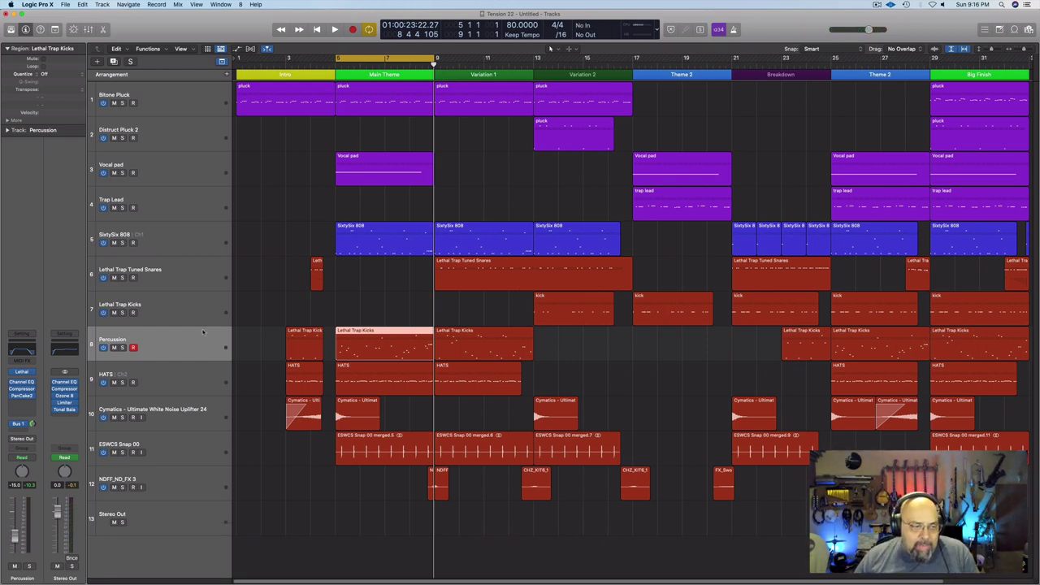
- Open the PanCake2 effect on the Percussion track and play the soloed track to watch its panning
left_click(23, 395)
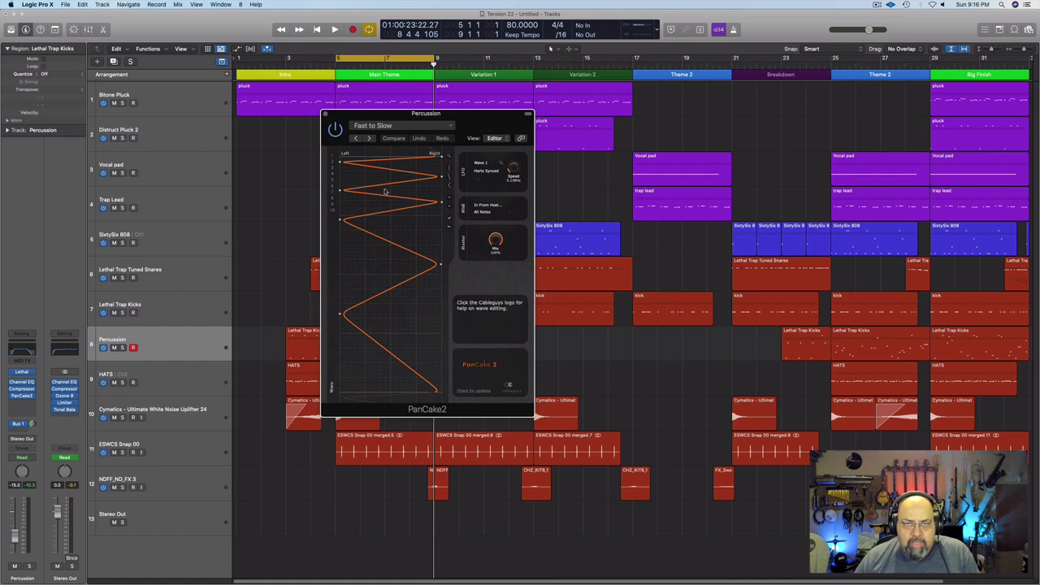
left_click(122, 348)
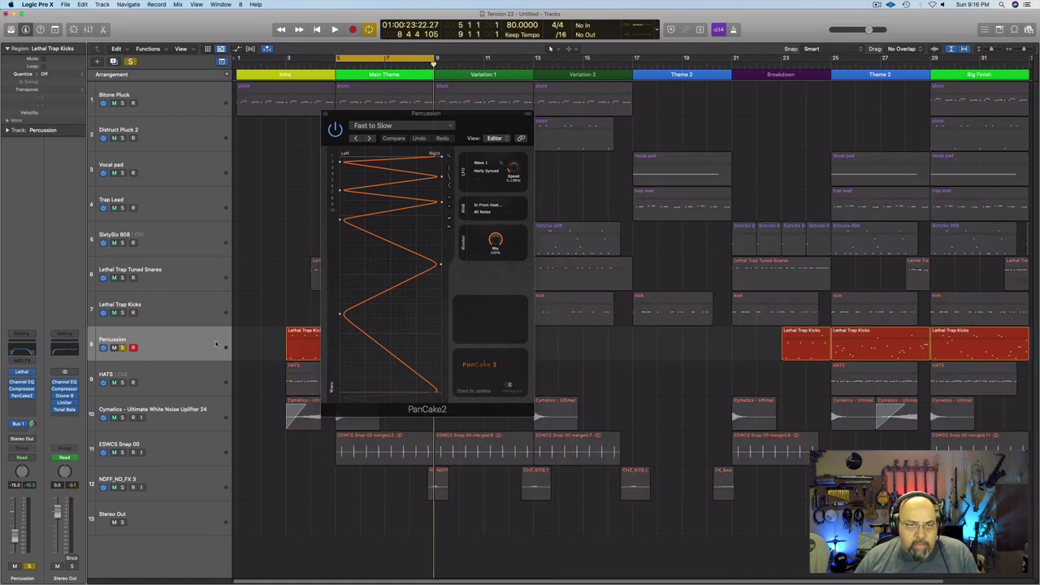
key("space")
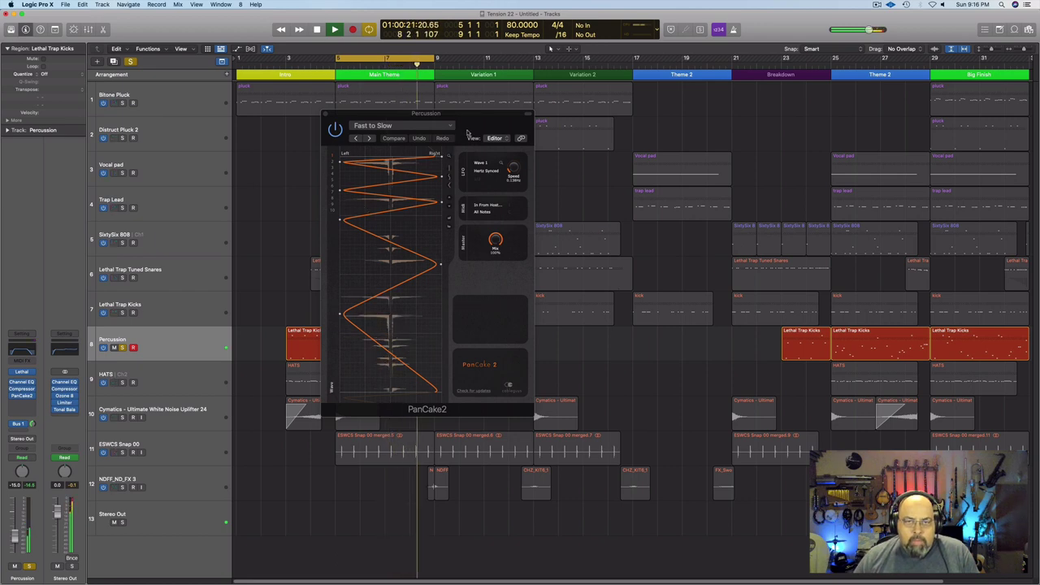
key("space")
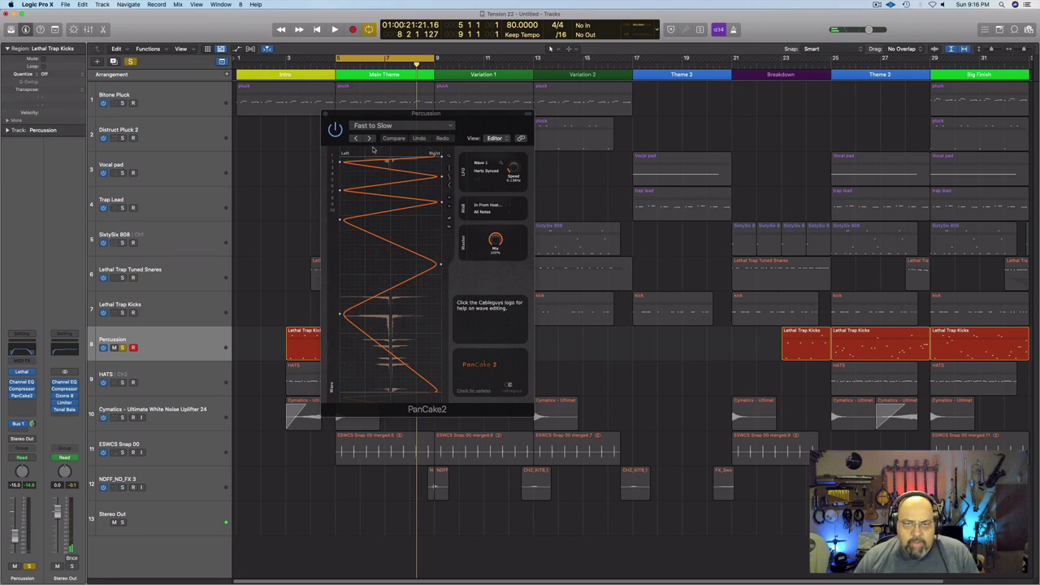
- Browse PanCake2's factory presets and close the plug-in window
left_click(412, 127)
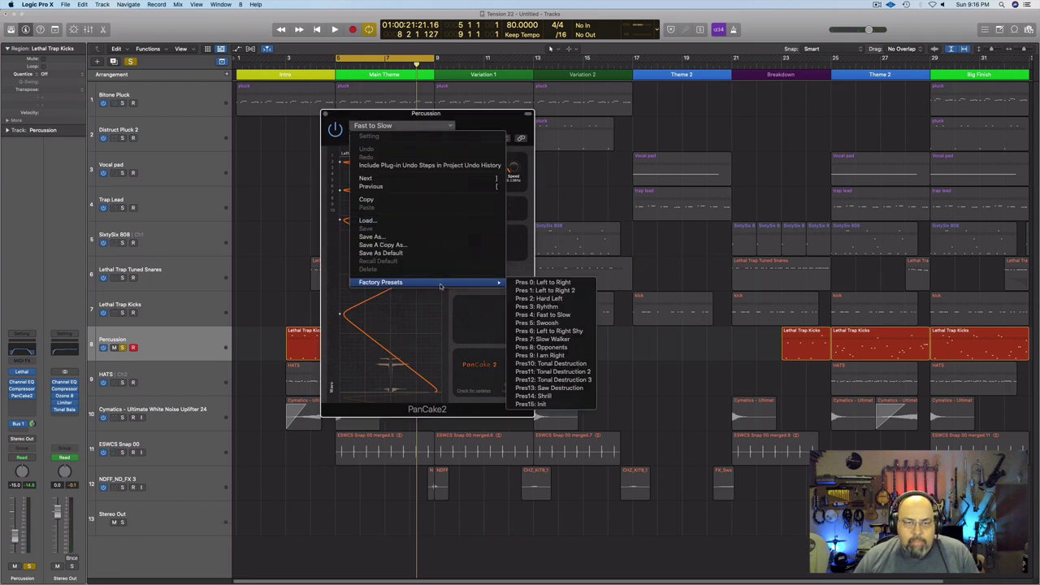
mouse_move(439, 283)
left_click(552, 363)
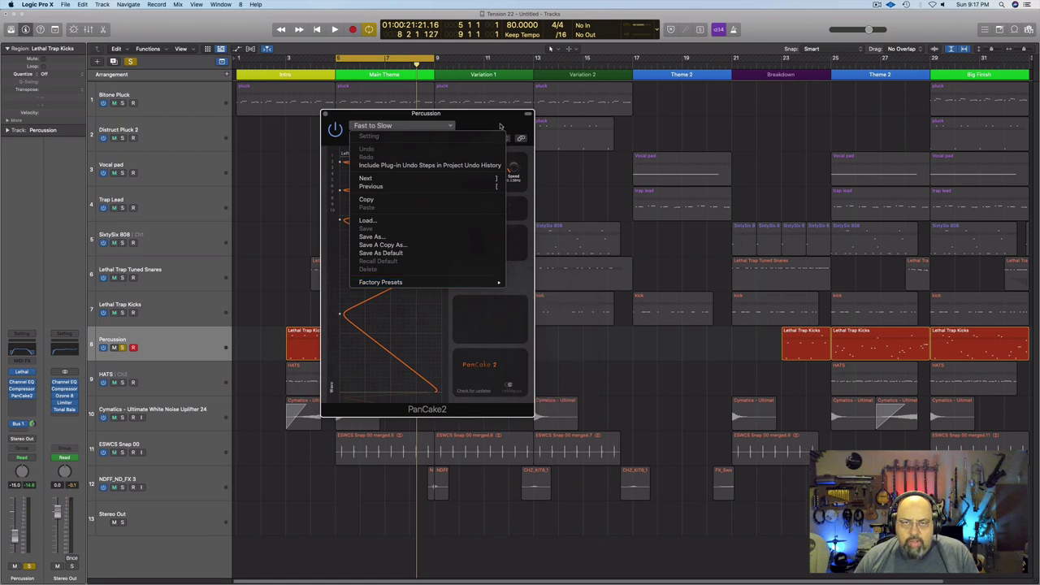
left_click(326, 113)
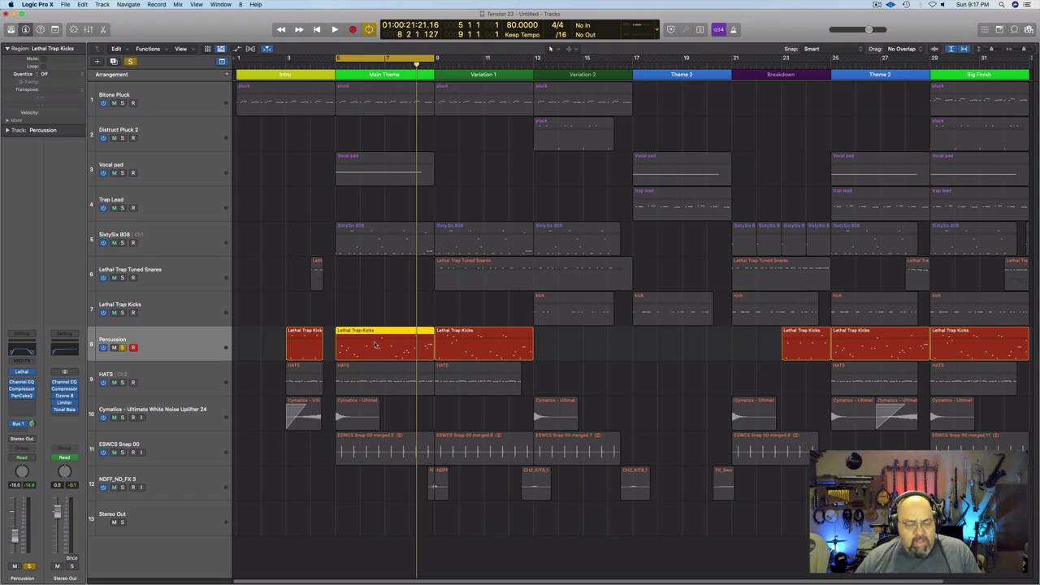
- Clear the solo and play the cycled Main Theme, muting and unmuting the Percussion track to compare the mix
left_click(130, 62)
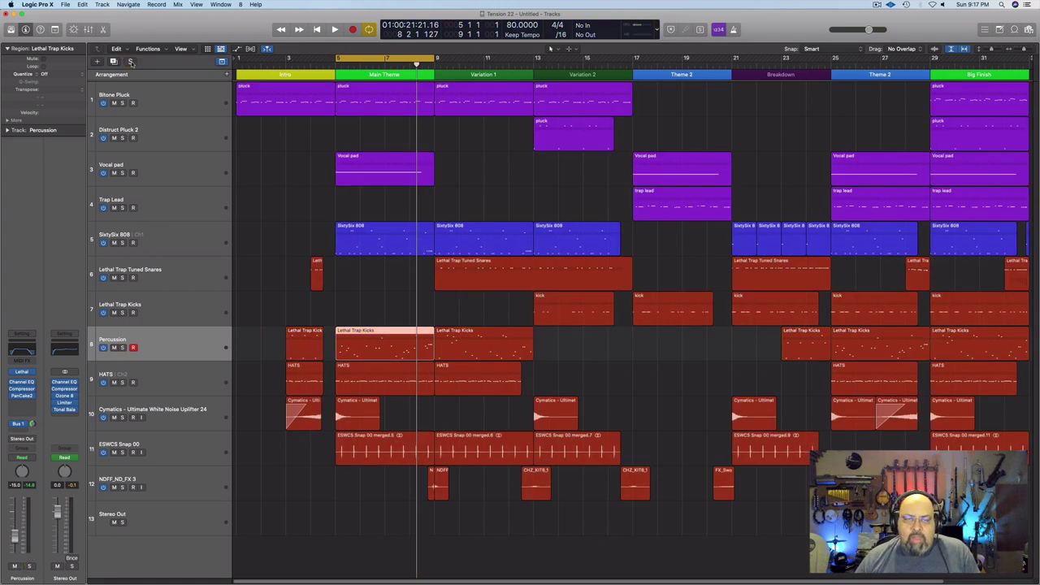
key("space")
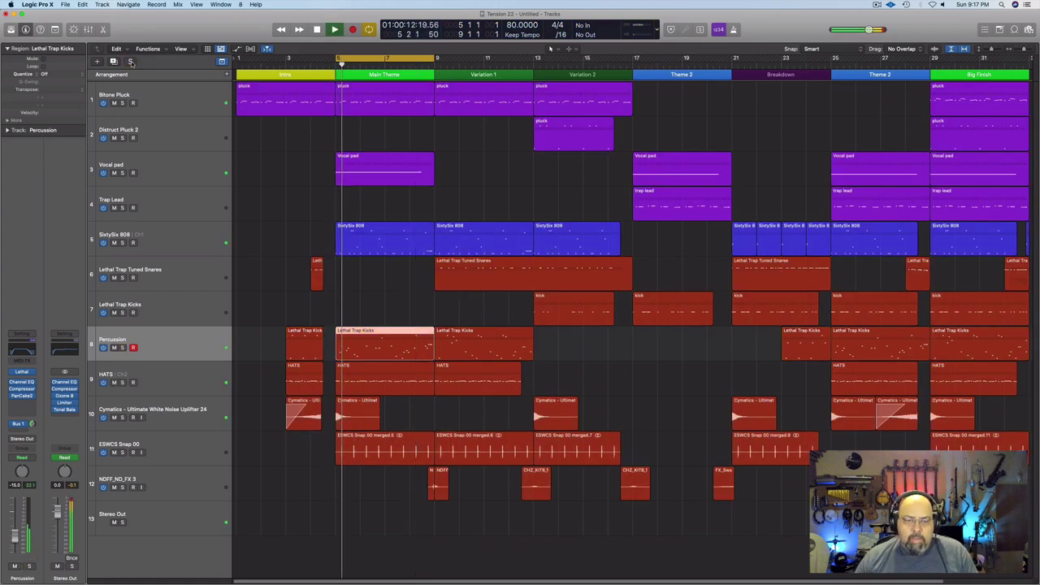
left_click(115, 348)
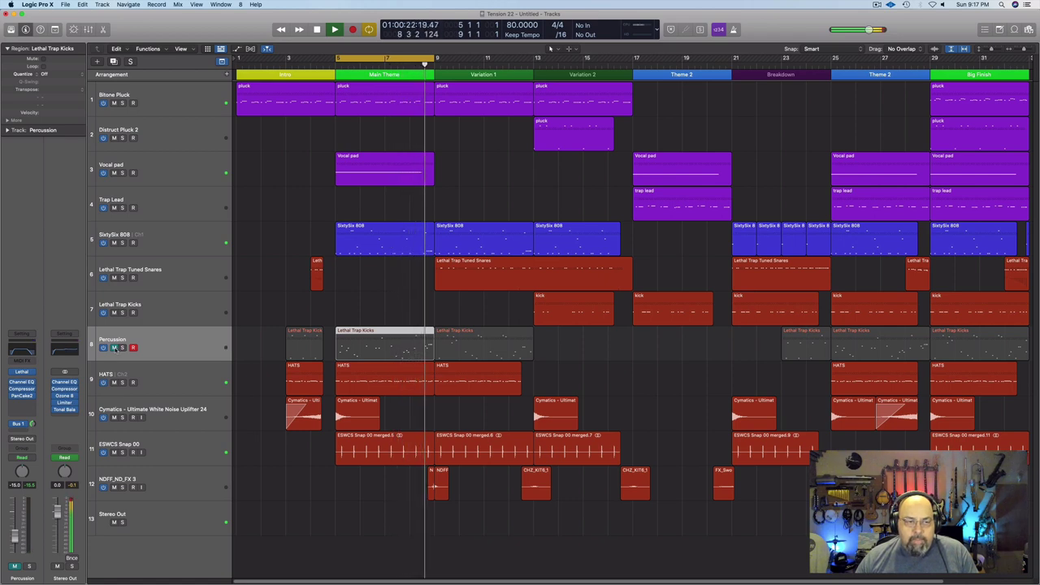
left_click(115, 348)
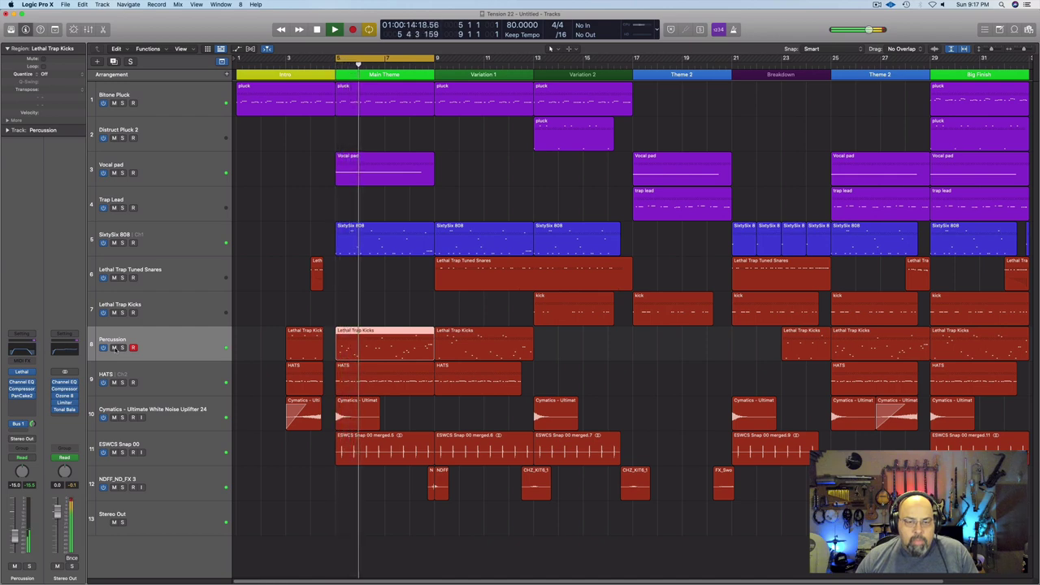
left_click(115, 347)
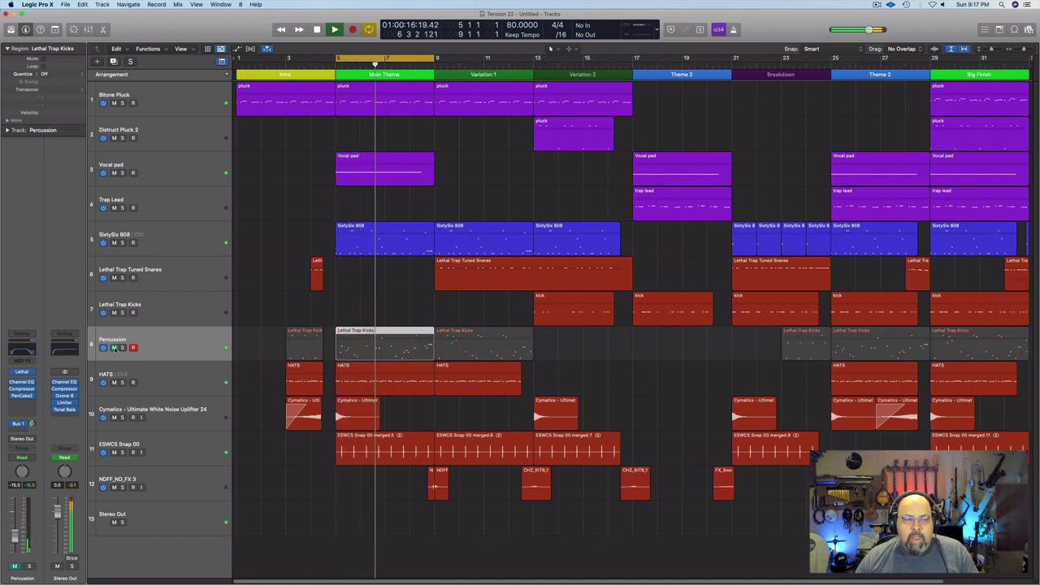
left_click(114, 348)
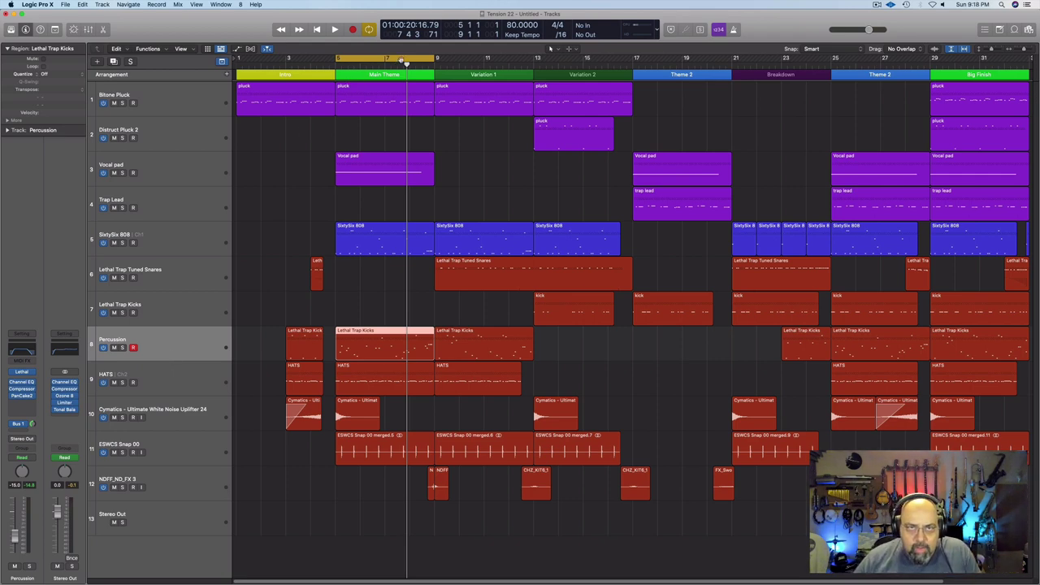
- Turn cycling off and play the end of the Main Theme, soloing the NDFF_ND_FX 3 track
left_click(400, 60)
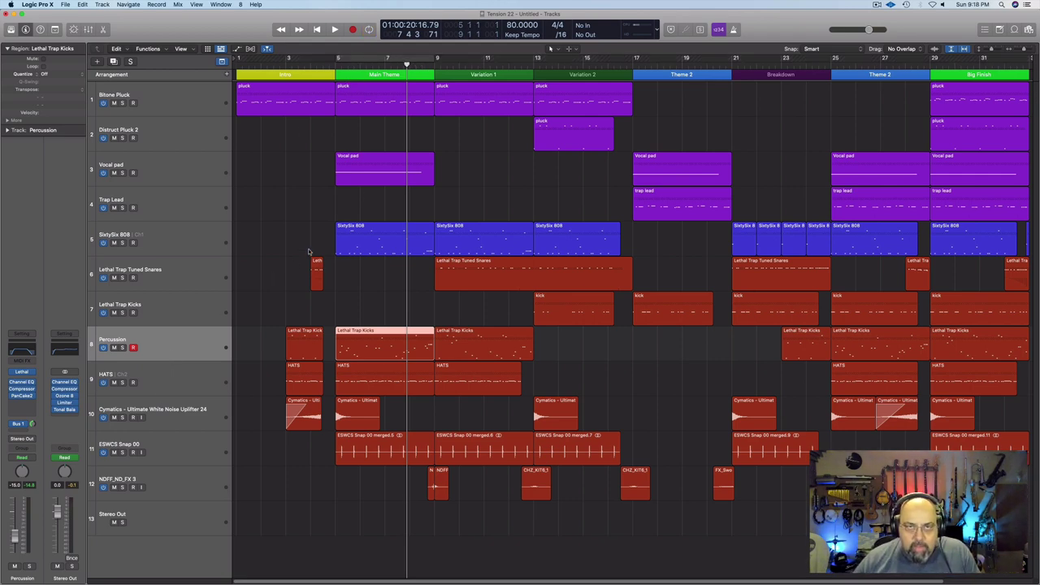
key("space")
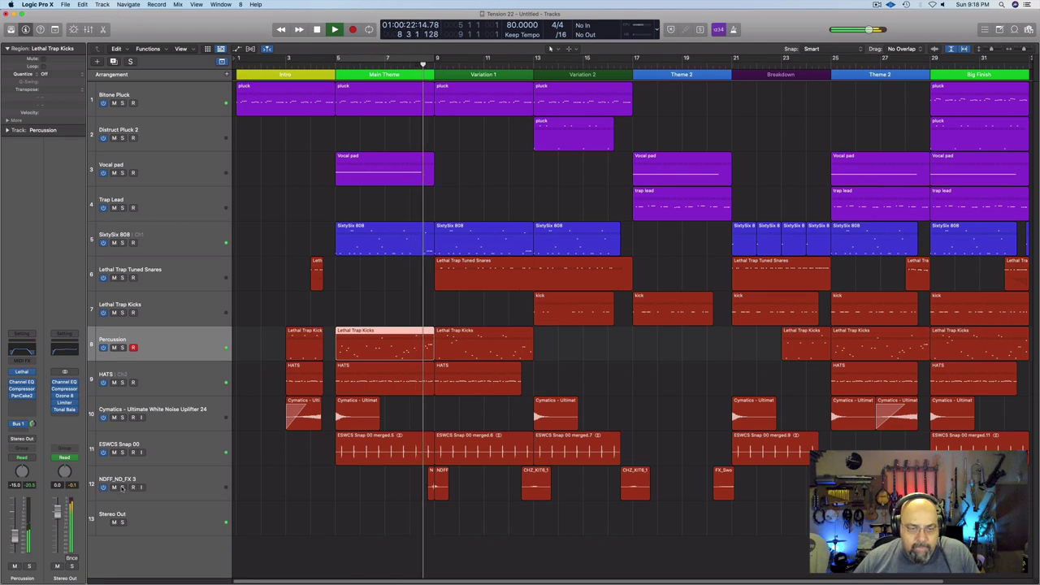
left_click(122, 487)
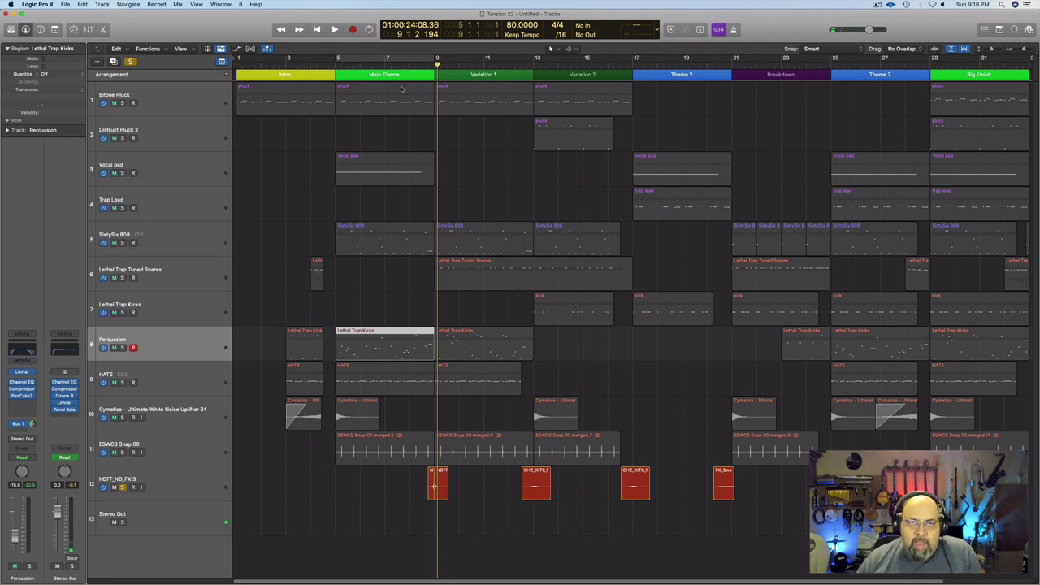
- Clear the solo, play the full mix from bar 8 into Variation 1, and select Variation 1's pluck region
left_click(410, 64)
left_click(411, 61)
left_click(410, 67)
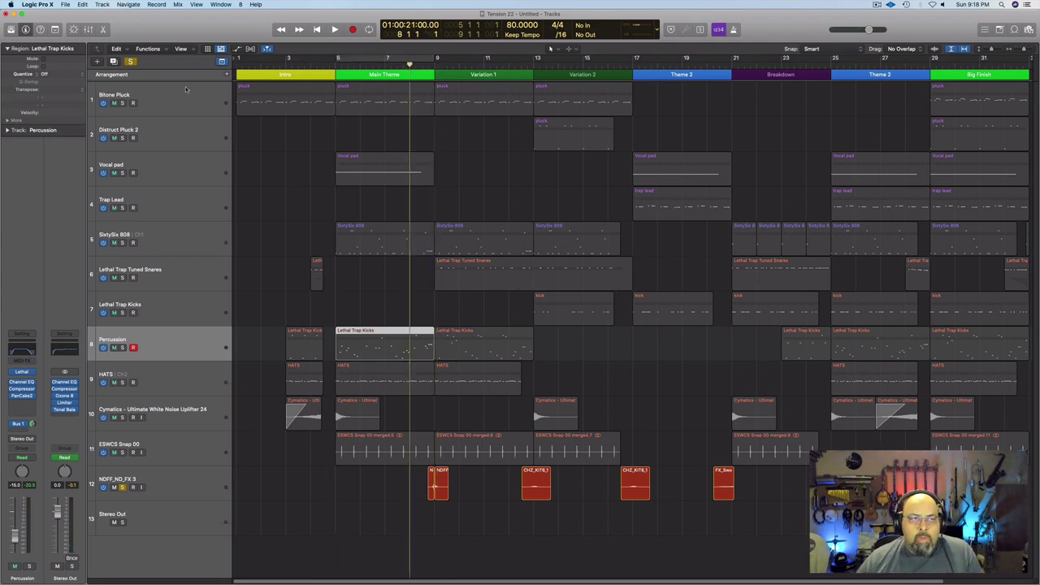
left_click(130, 61)
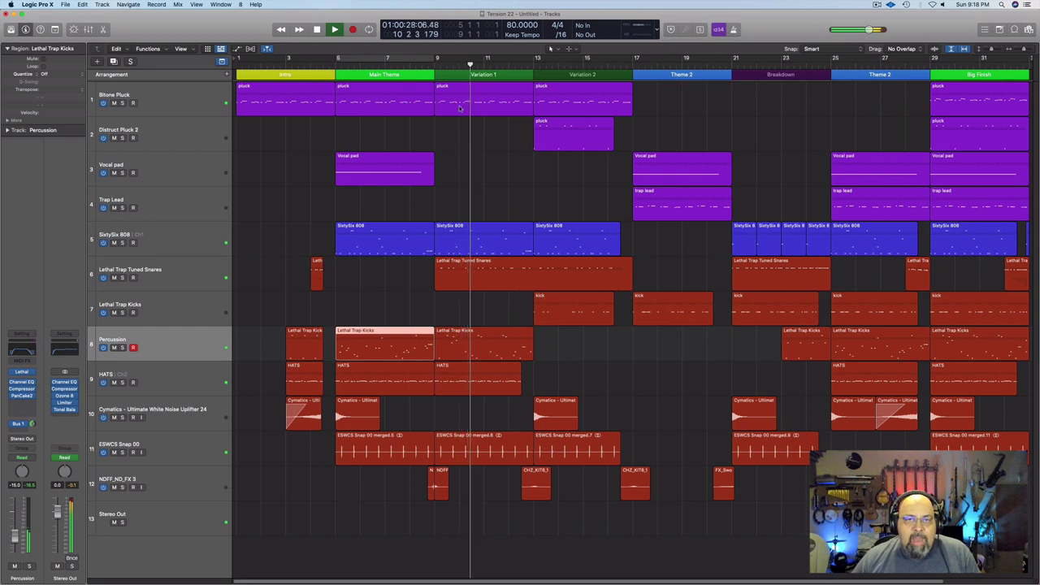
left_click(428, 104)
left_click(463, 103)
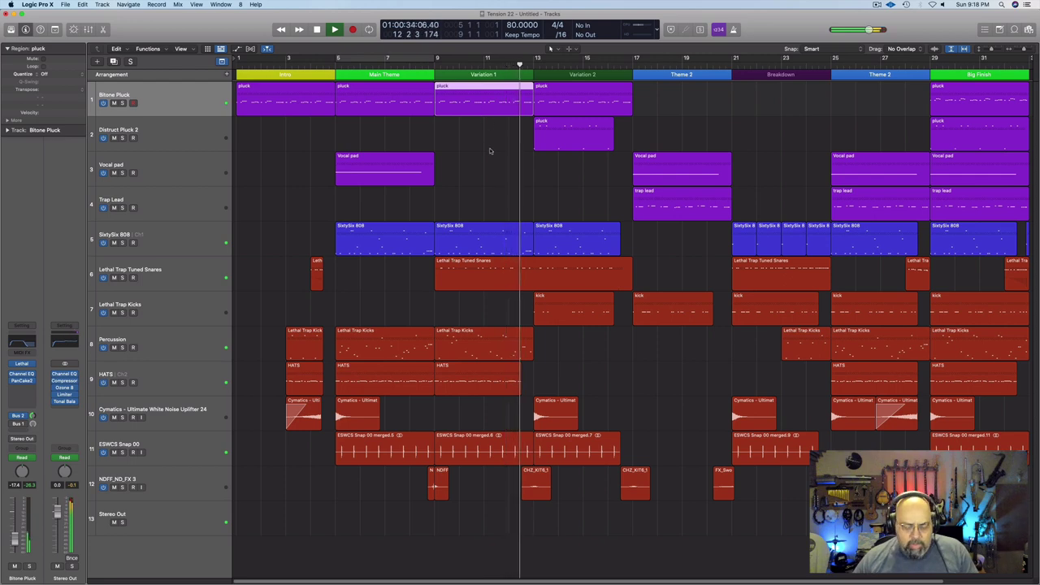
- Stop playback, show the track automation and open Bitone Pluck's Channel EQ, positioned clear of that track's high-cut automation curve
key("space")
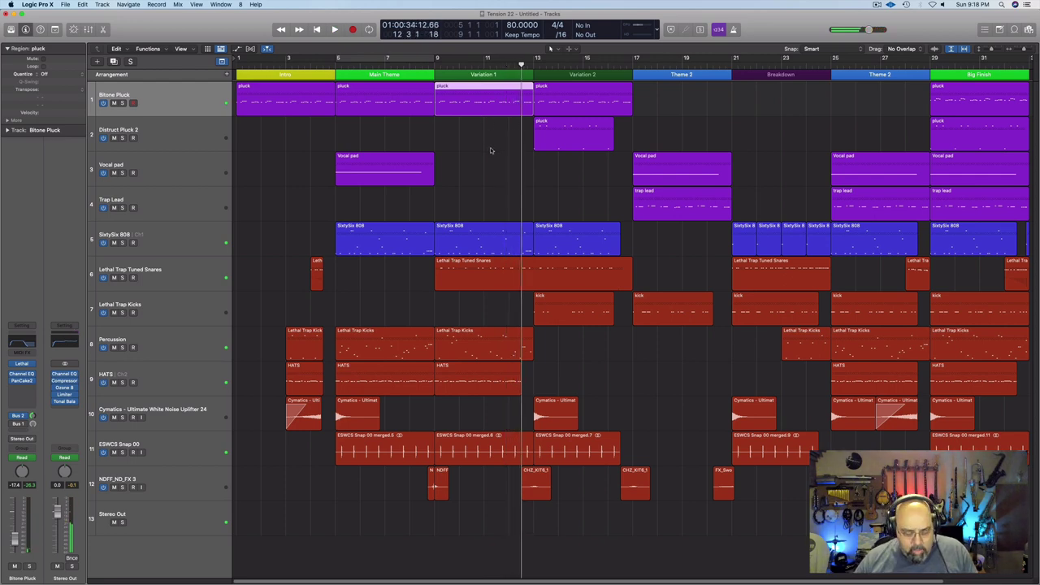
key("a")
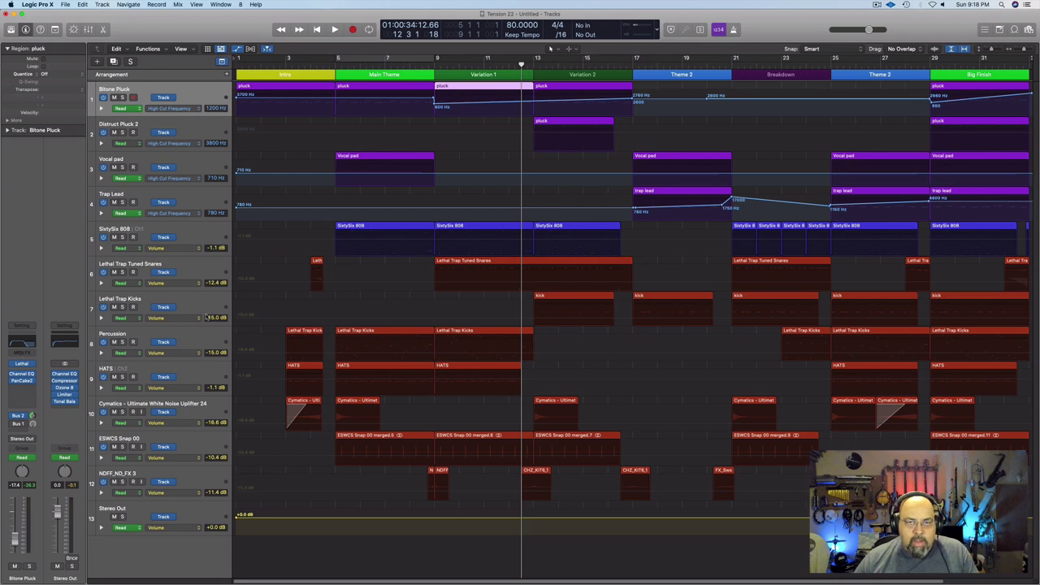
key("v")
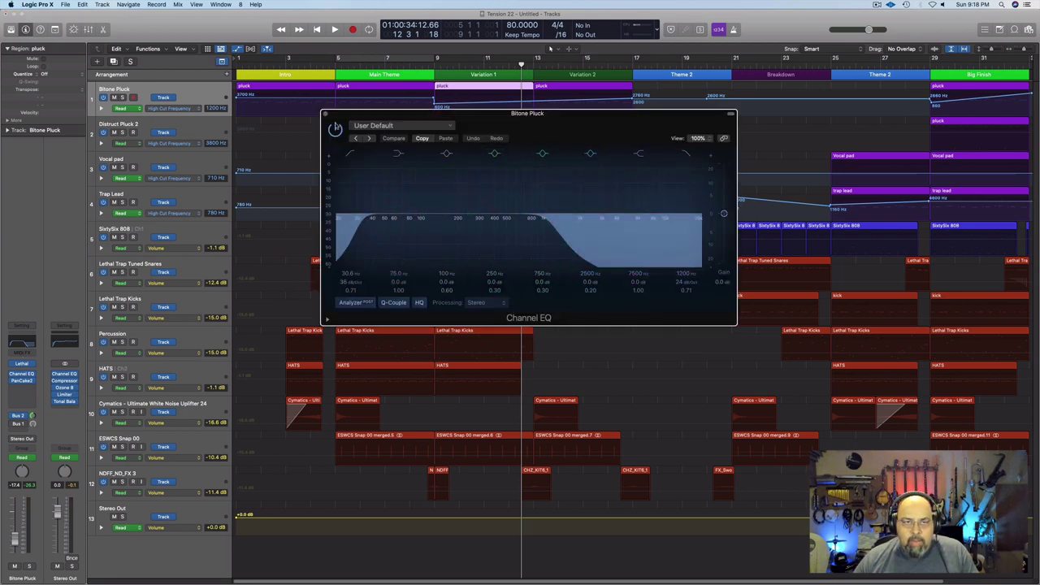
left_click_drag(327, 116, 239, 191)
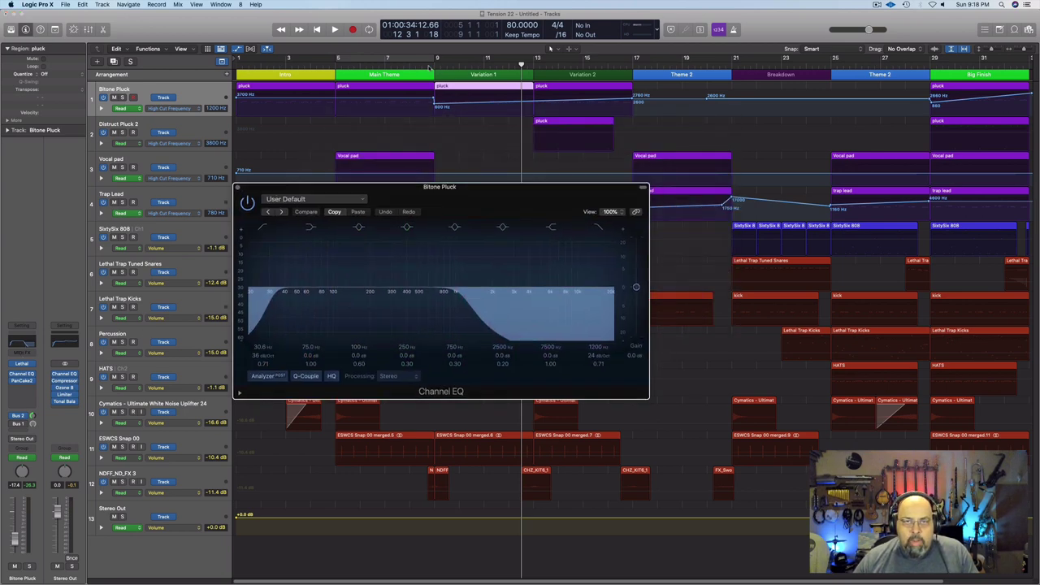
- Play Variation 1 from its start, bypass and re-enable Bitone Pluck's Channel EQ to compare the filtering, and close the EQ window
left_click(429, 65)
key("space")
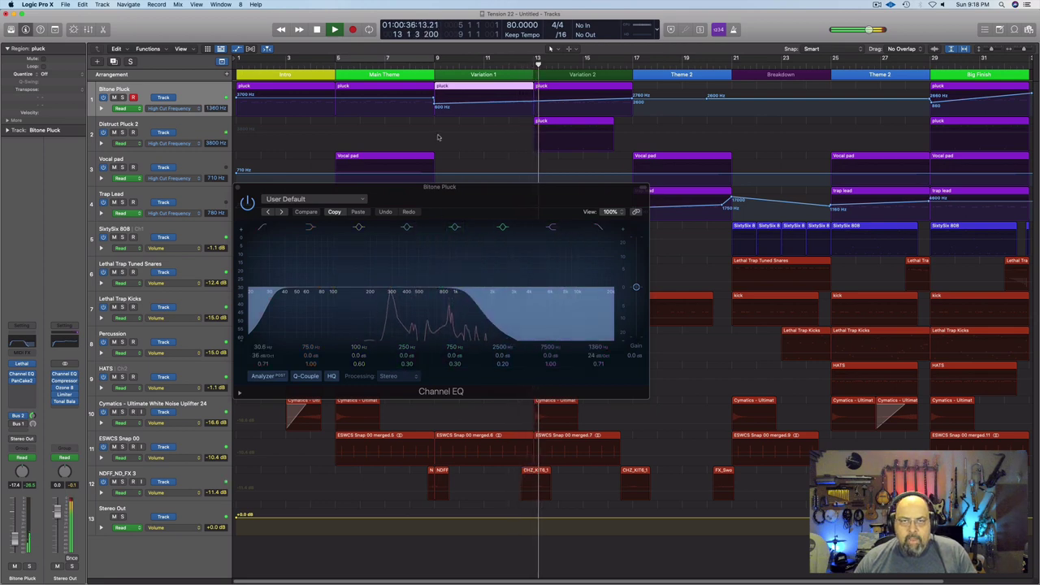
key("shift+space")
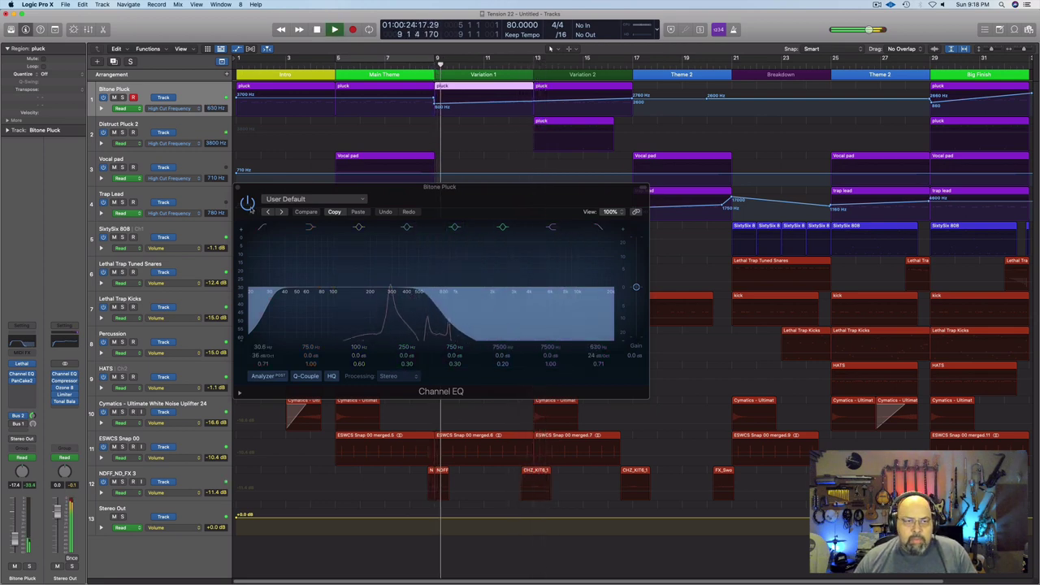
left_click(247, 202)
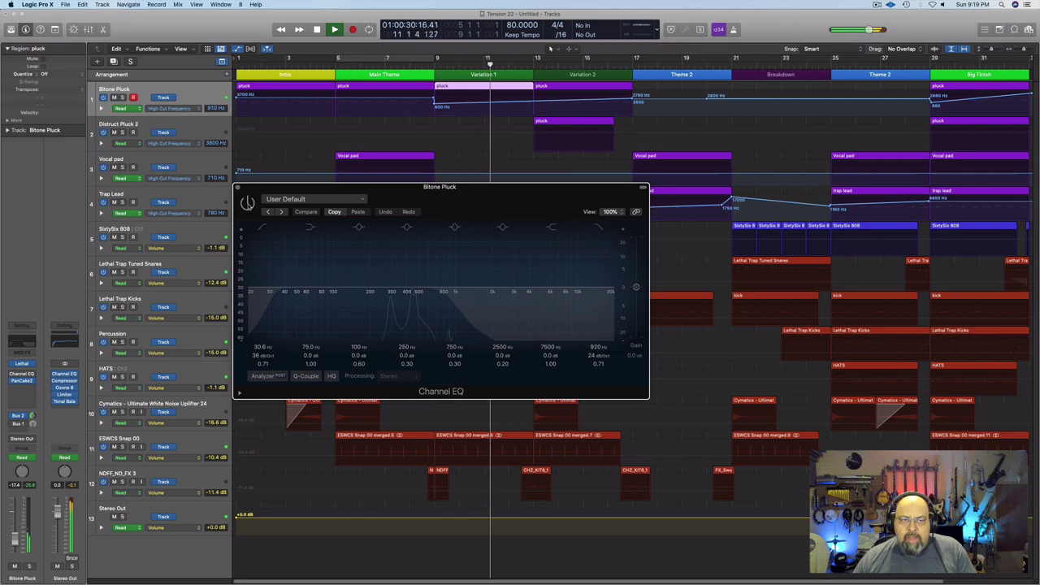
left_click(247, 202)
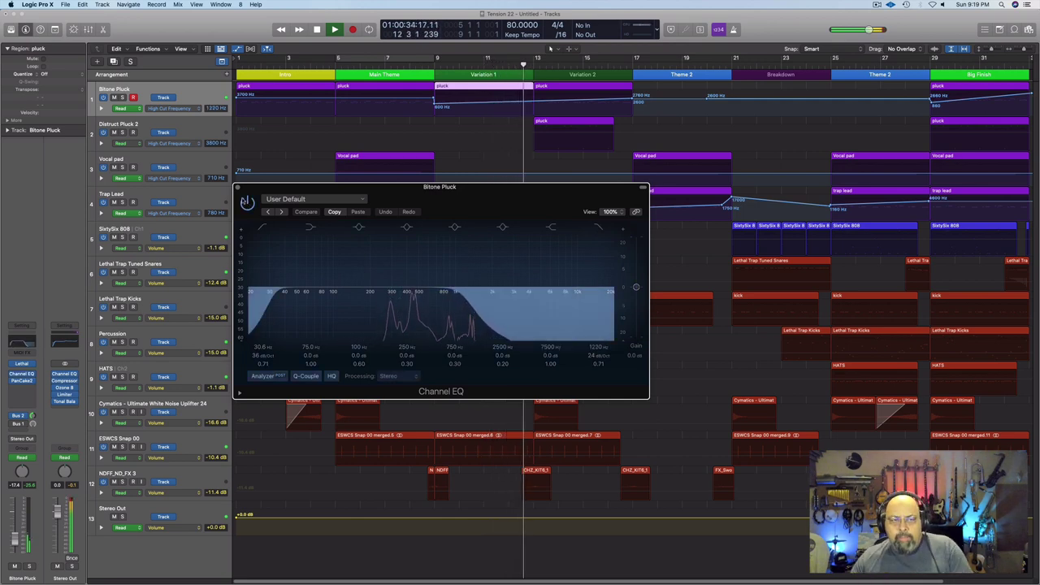
key("super+w")
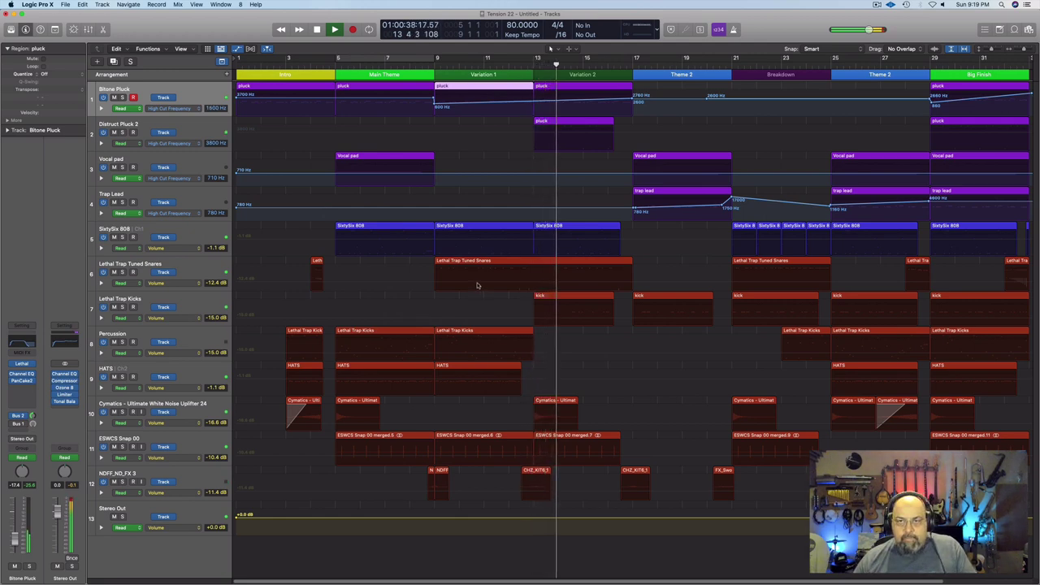
- Toggle the automation display and select Bitone Pluck's regions, first all together and individually from Intro through Variation 2
key("a")
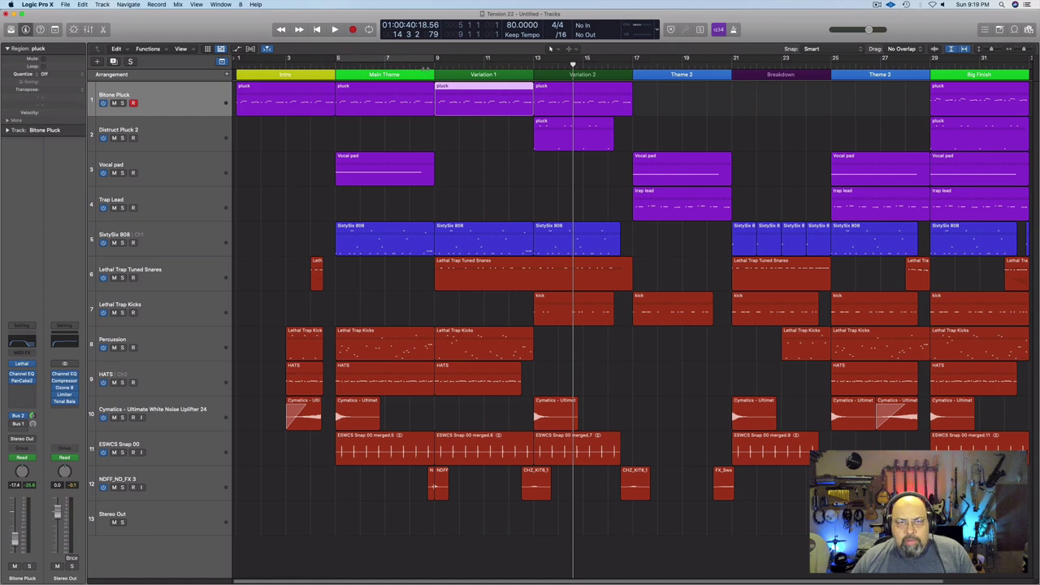
key("a")
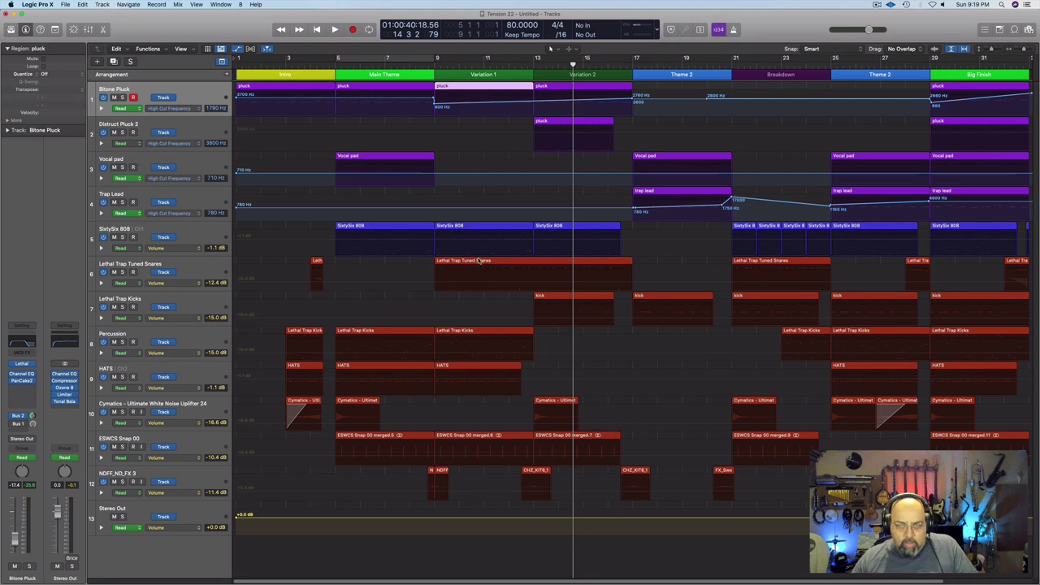
key("a")
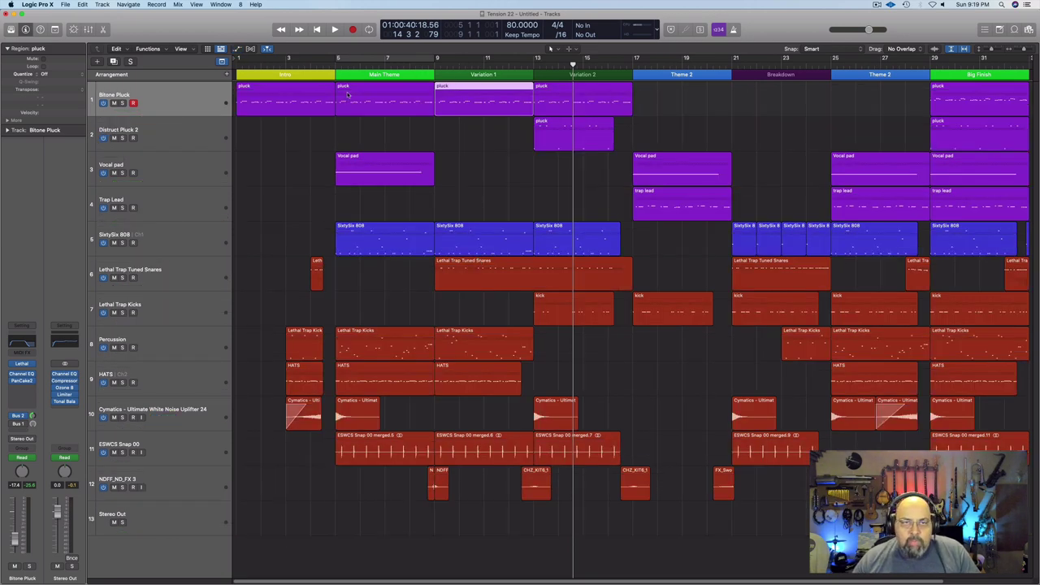
left_click(204, 95)
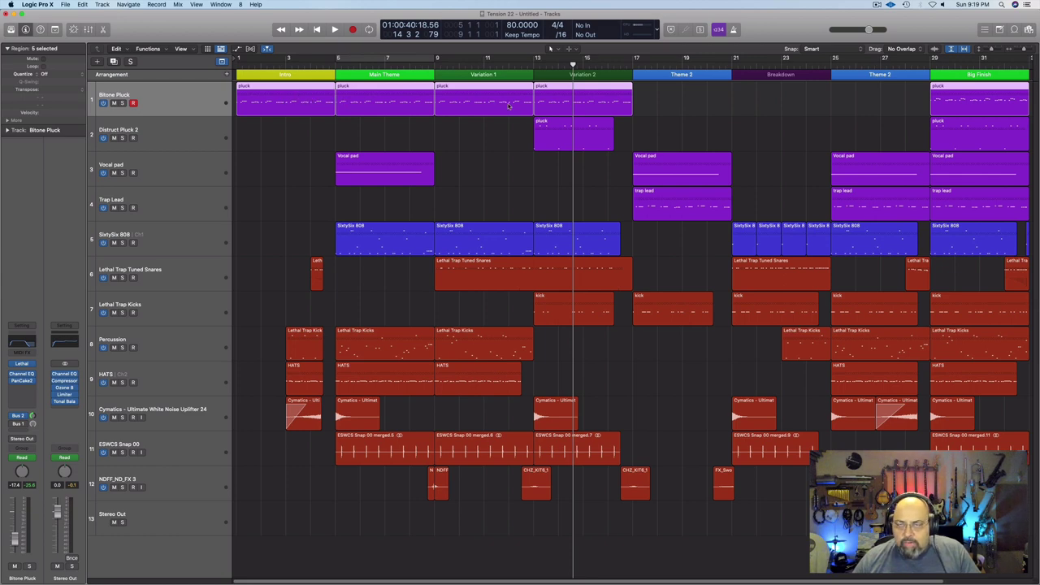
left_click(306, 98)
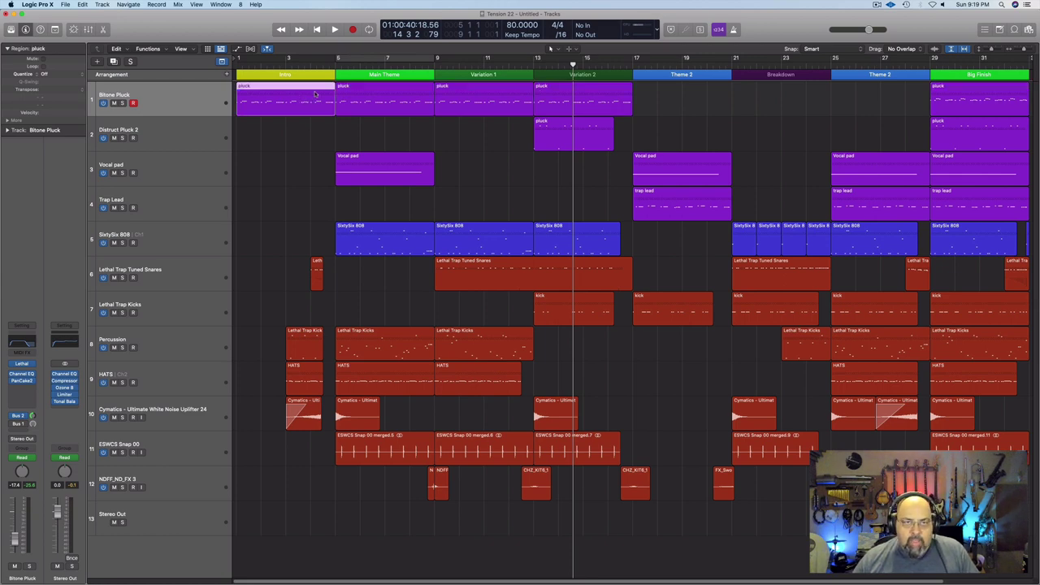
left_click_drag(392, 97, 489, 97)
left_click(564, 93)
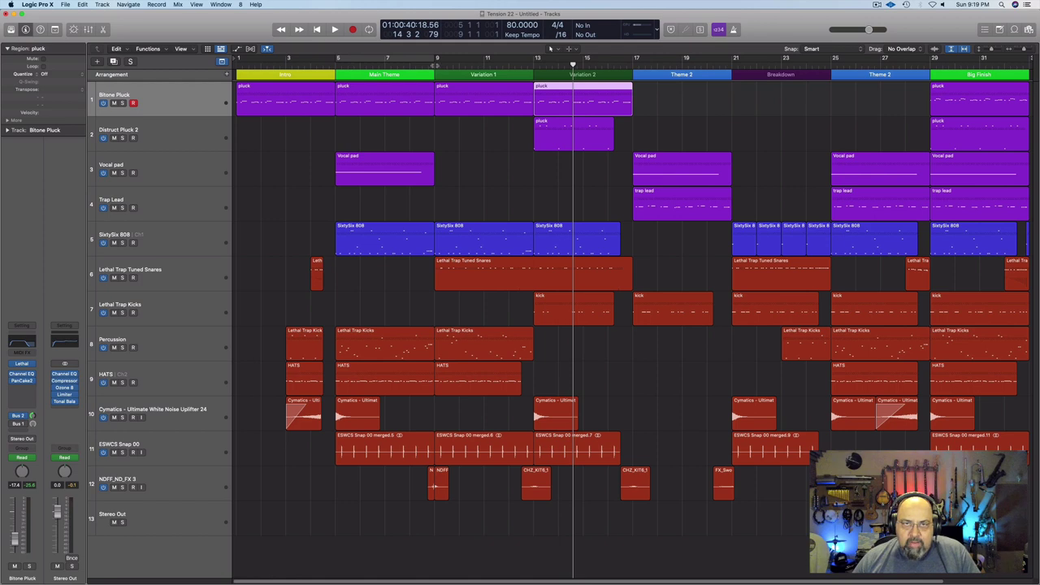
- Move the playhead to bar 9, set the cycle range to Variation 1 (bars 9 to 13), and briefly view the automation
left_click(435, 64)
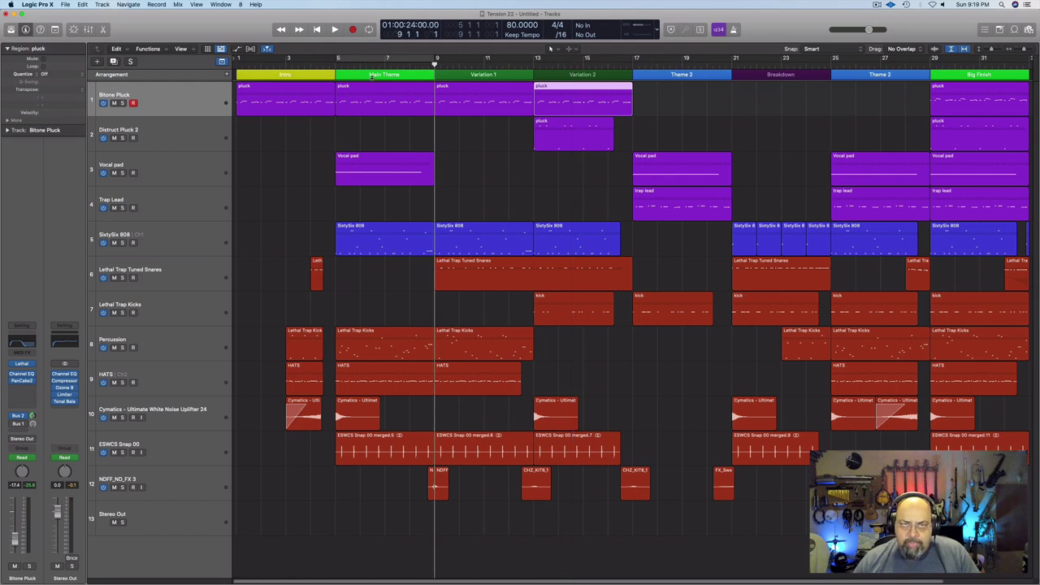
left_click(374, 58)
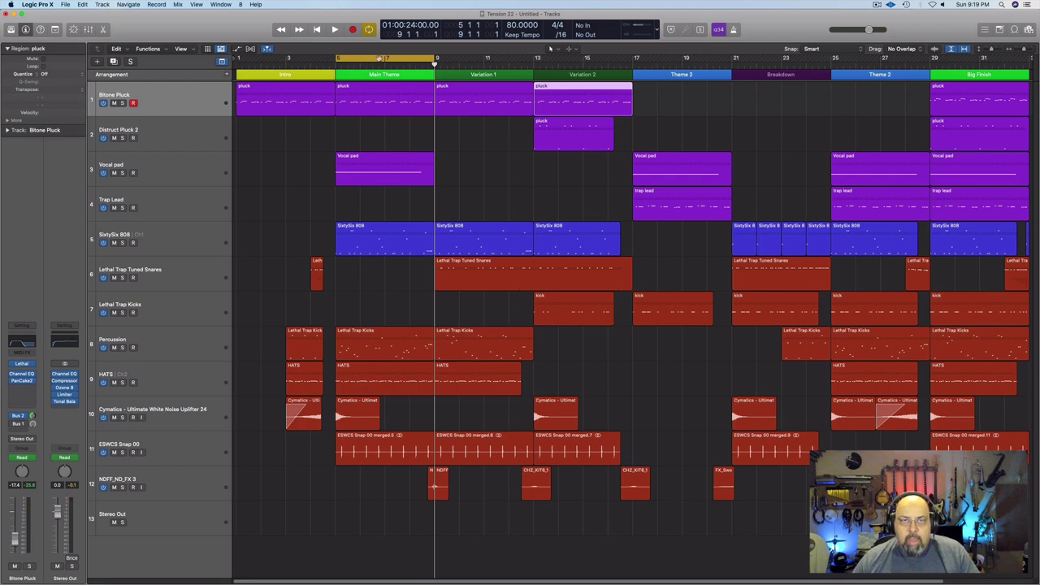
left_click_drag(379, 59, 477, 59)
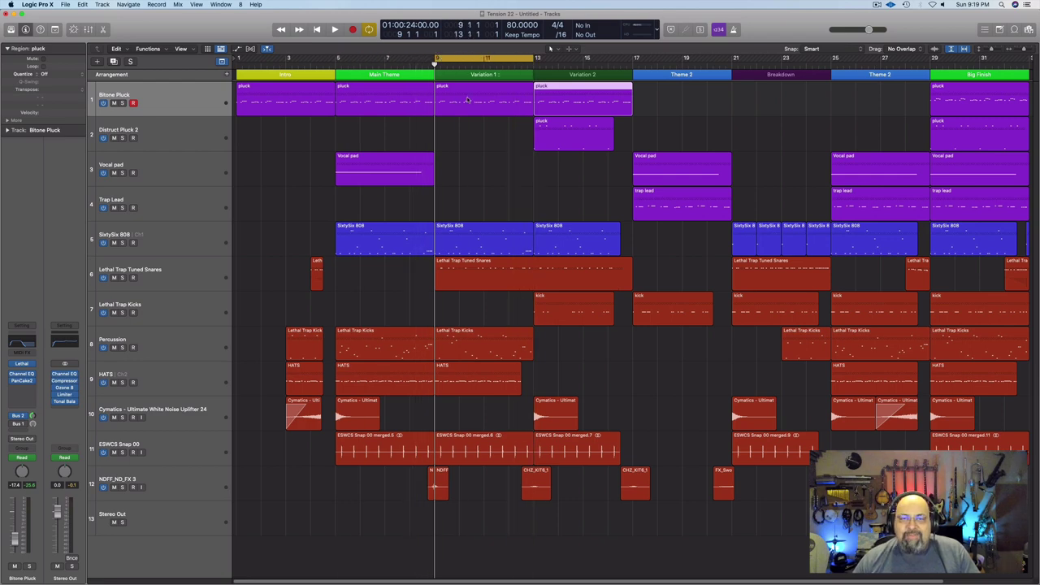
key("a")
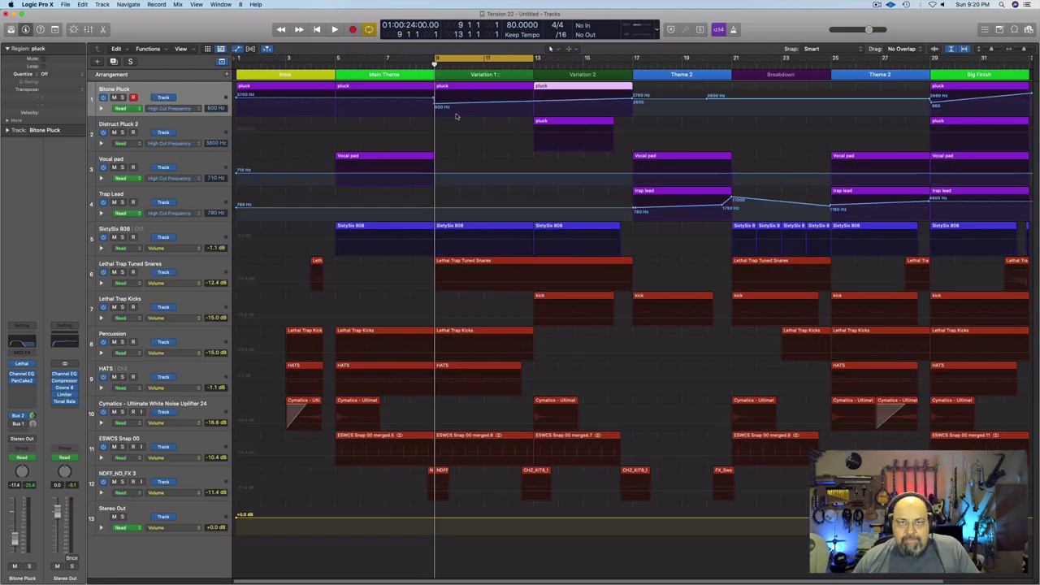
key("a")
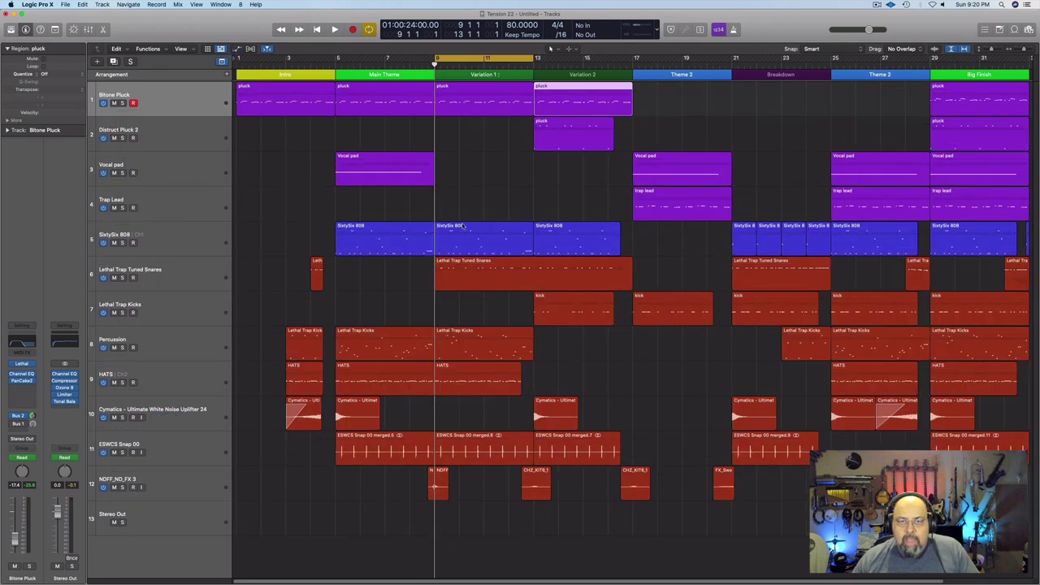
- Play the cycled Variation 1 with Lethal Trap Tuned Snares soloed, and clear the solo to replay the full mix
left_click(461, 278)
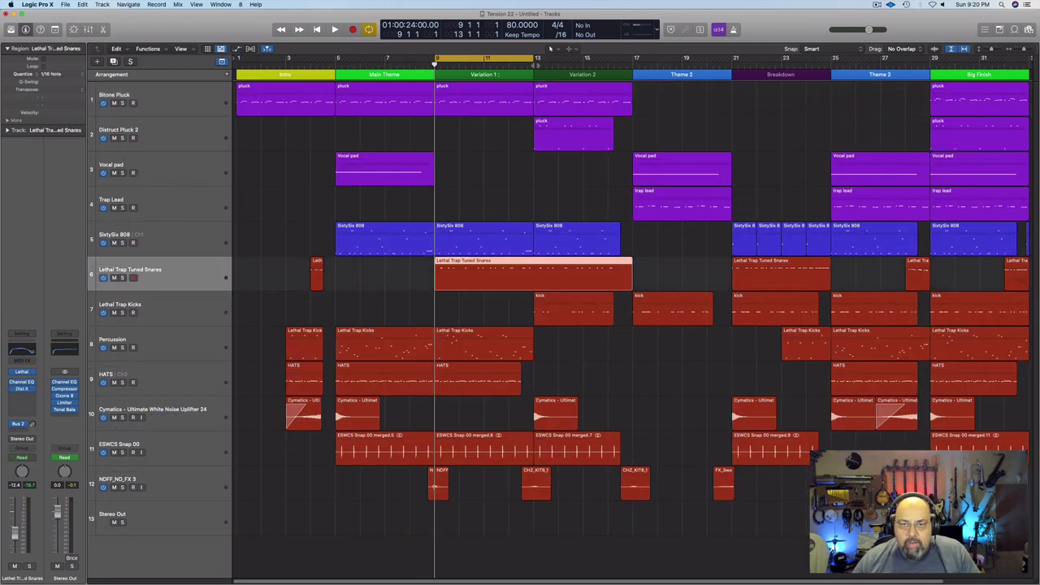
key("space")
left_click(123, 278)
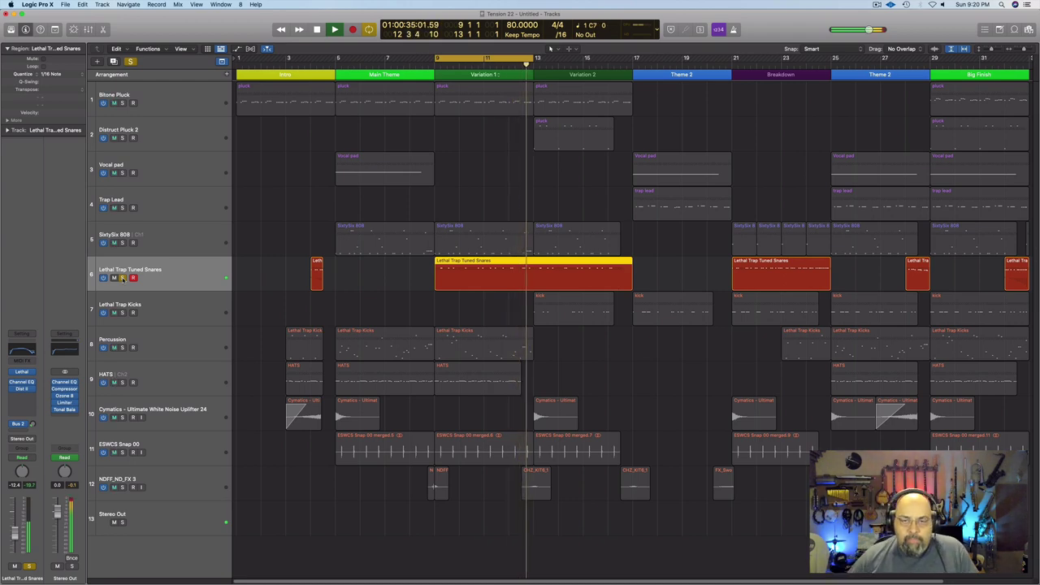
key("space")
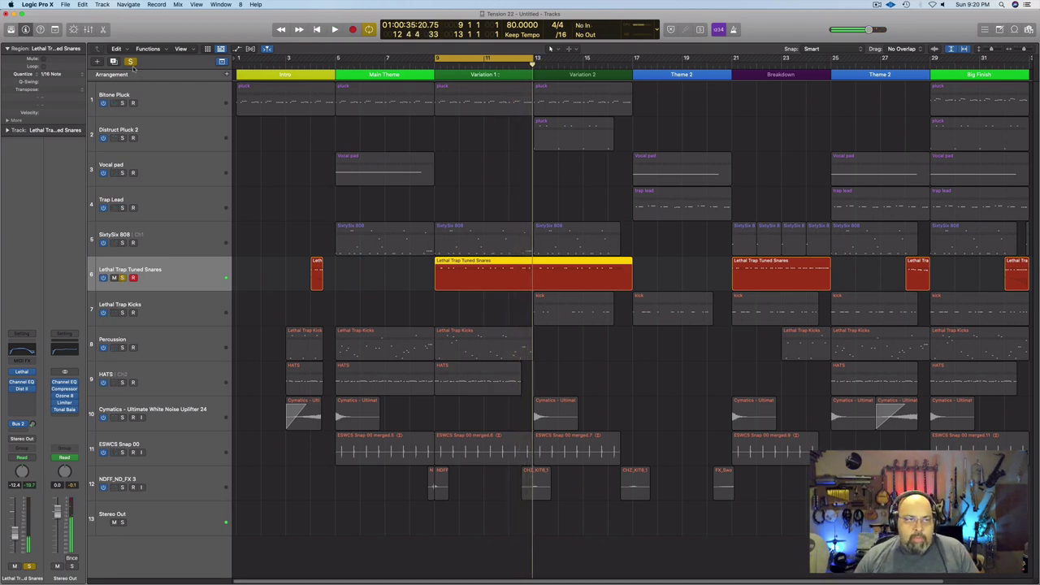
left_click(130, 62)
key("shift+space")
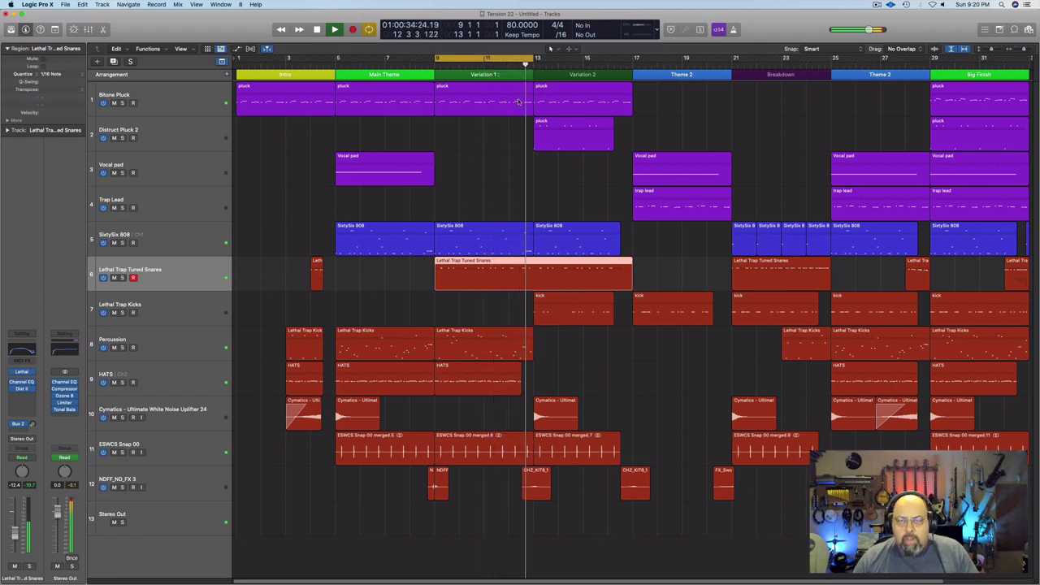
- Move the cycle range to Variation 2 (bars 13 to 17) and start playback there
left_click(502, 60)
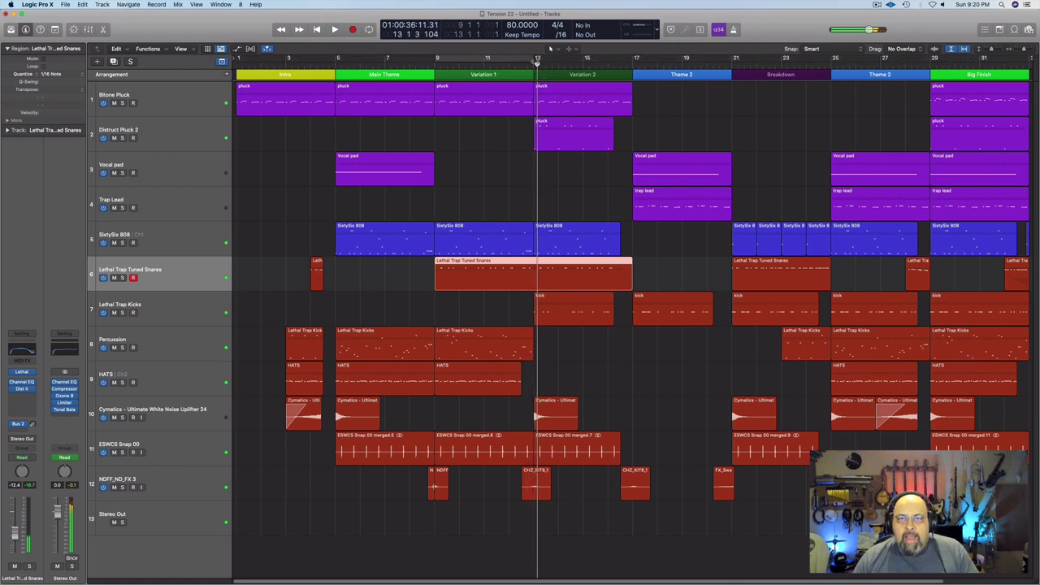
left_click(513, 60)
left_click_drag(490, 58, 587, 64)
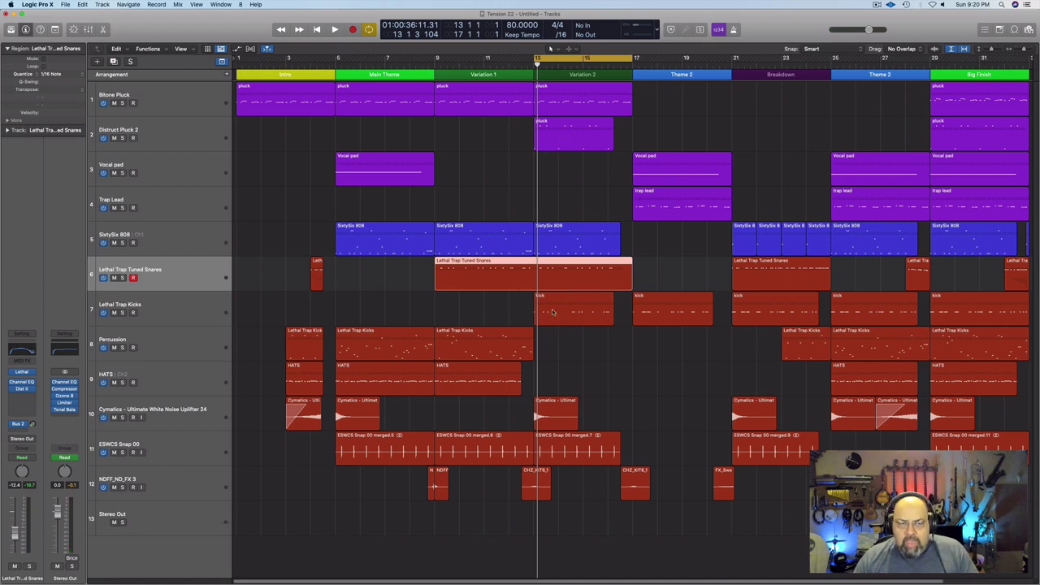
key("space")
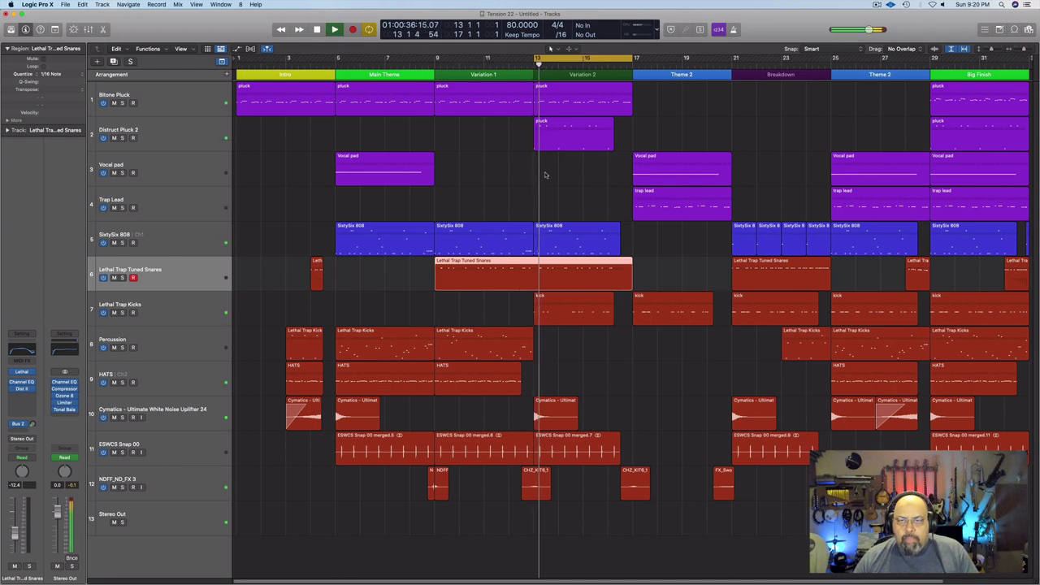
- Solo Distruct Pluck 2 and examine its Variation 2 pluck region in the Piano Roll and the Score editor
left_click(123, 138)
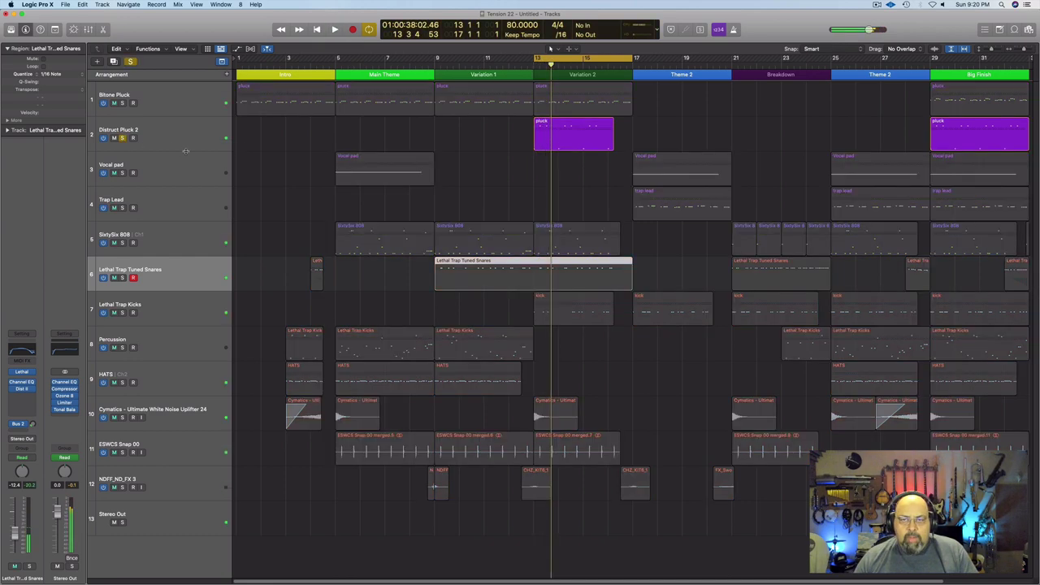
double_click(555, 137)
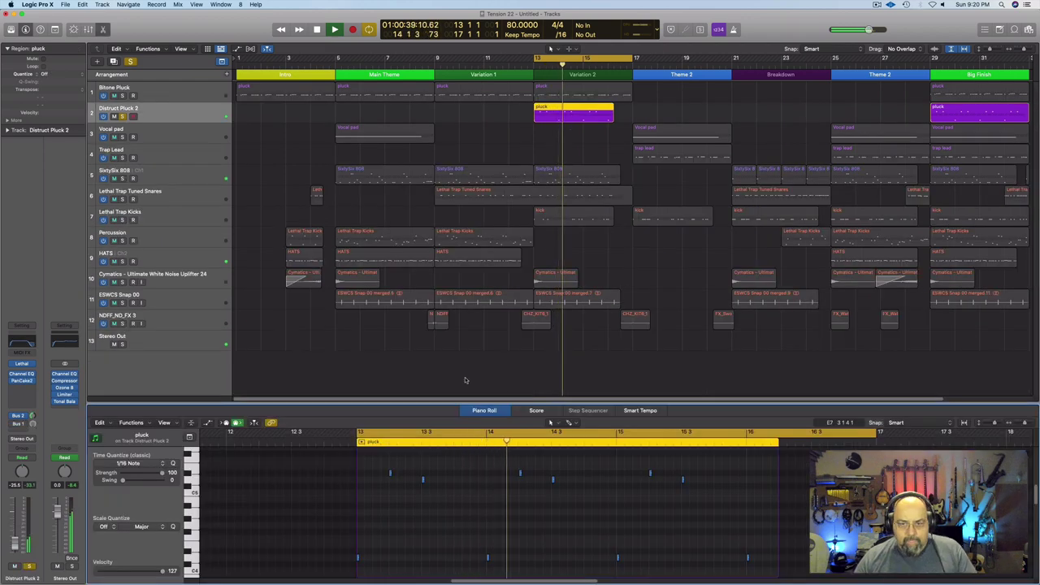
left_click(550, 414)
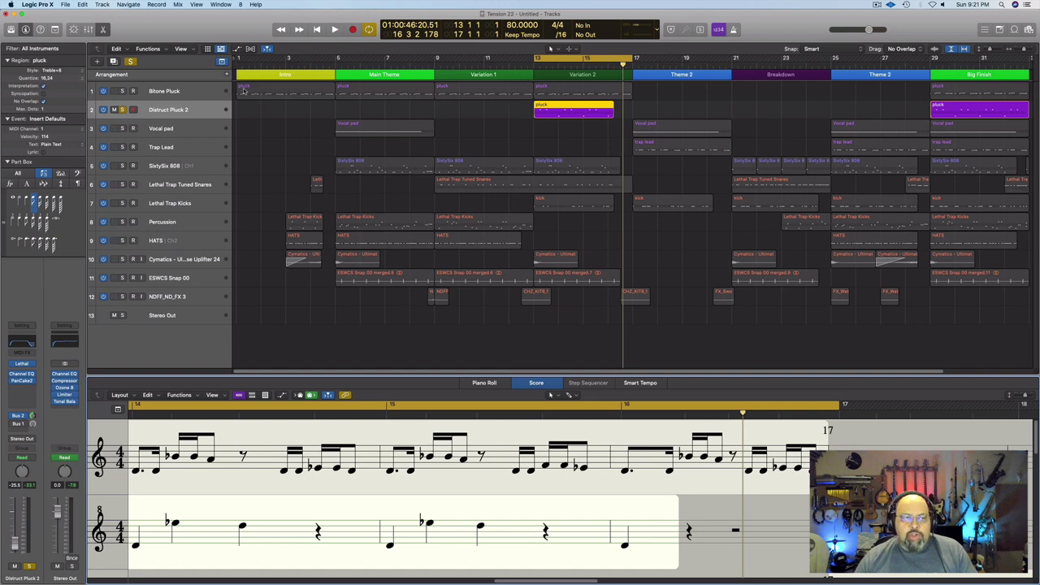
- Play Bitone Pluck and Distruct Pluck 2 soloed together through Variation 2, comparing their staves in the score
left_click(122, 90)
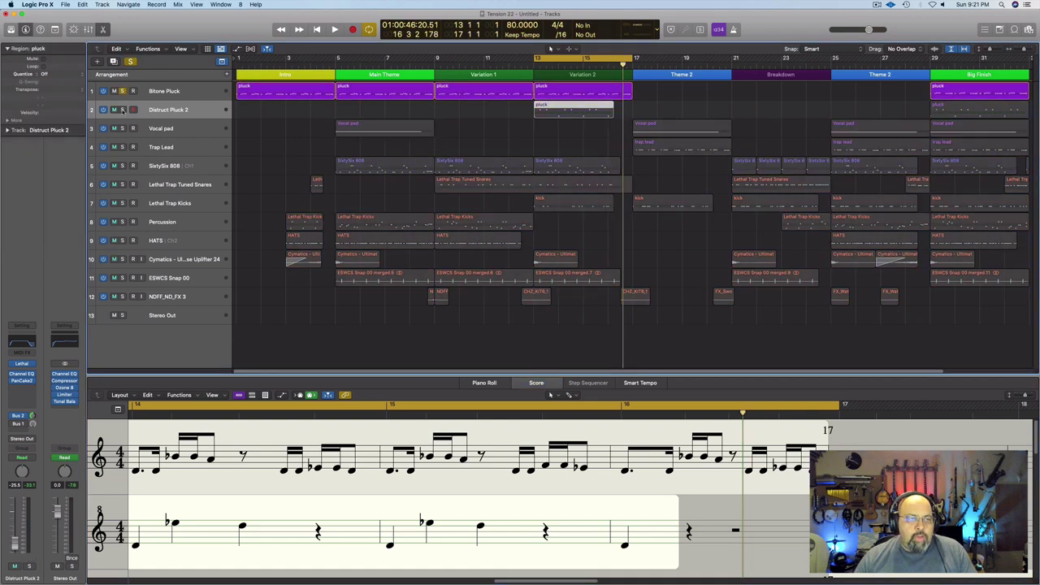
left_click(122, 110)
key("space")
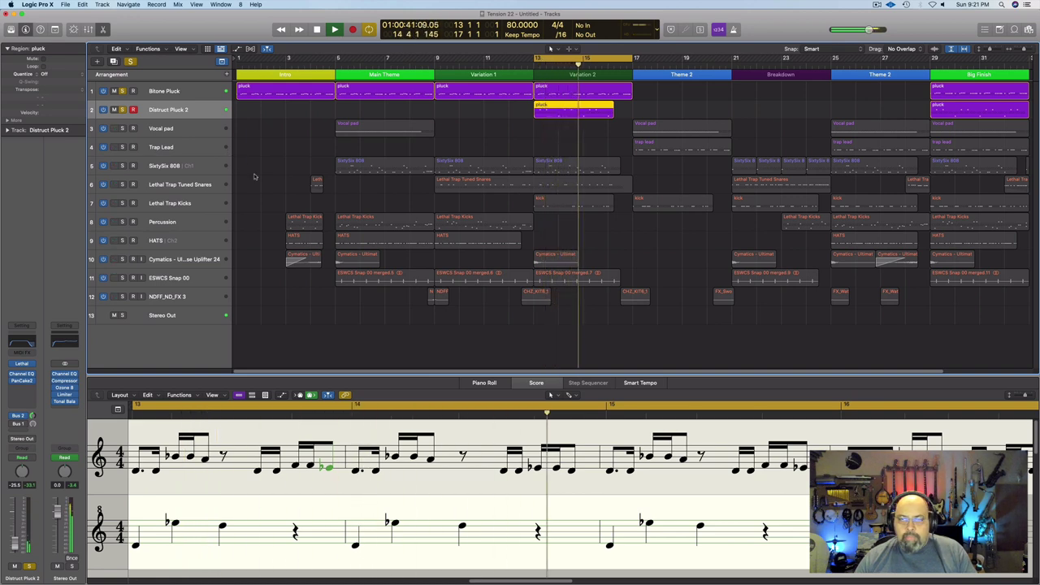
- Clear the pluck solos, solo and unsolo Lethal Trap Kicks, and play the full Variation 2 mix
left_click(131, 61)
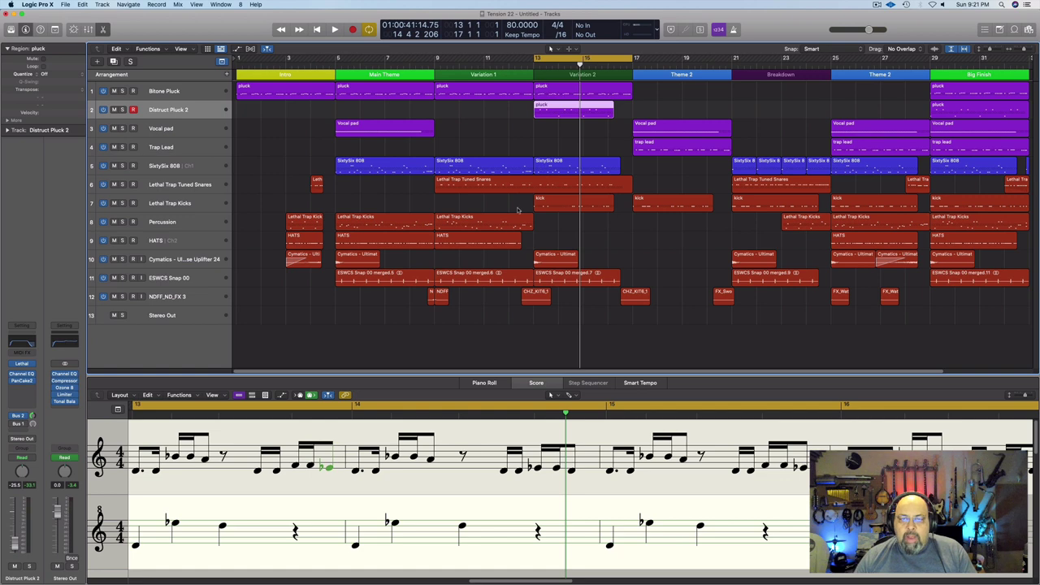
key("space")
left_click(122, 203)
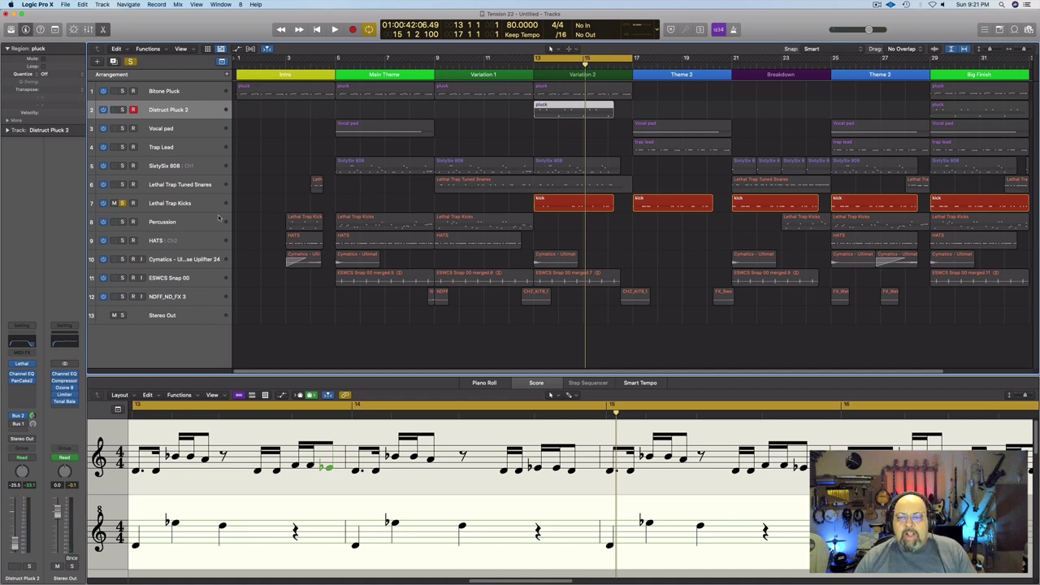
left_click(122, 203)
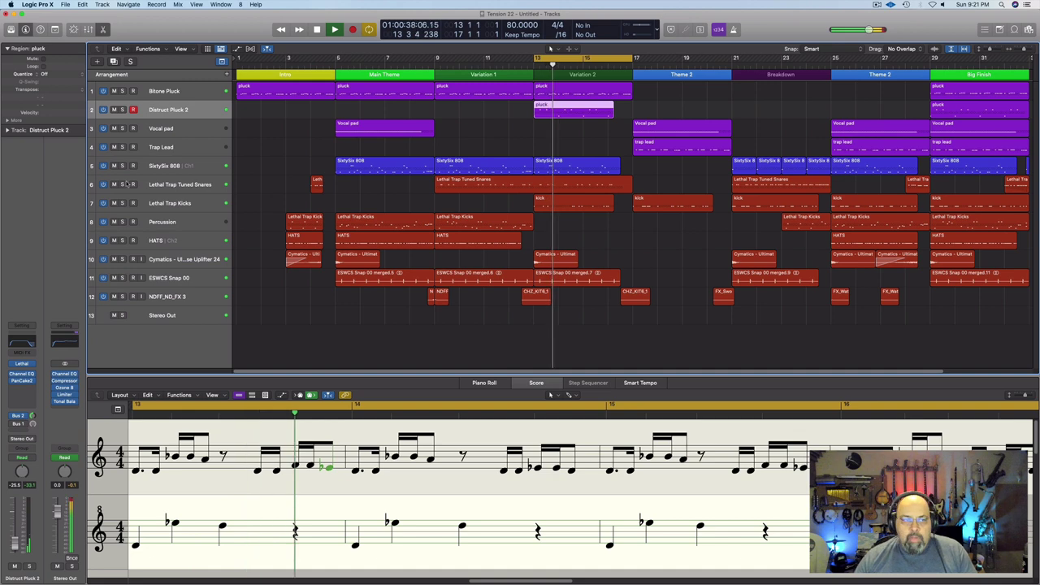
- Solo SixtySix 808, HATS and Lethal Trap Kicks together through Variation 2, stop playback and clear the solos
left_click(162, 165)
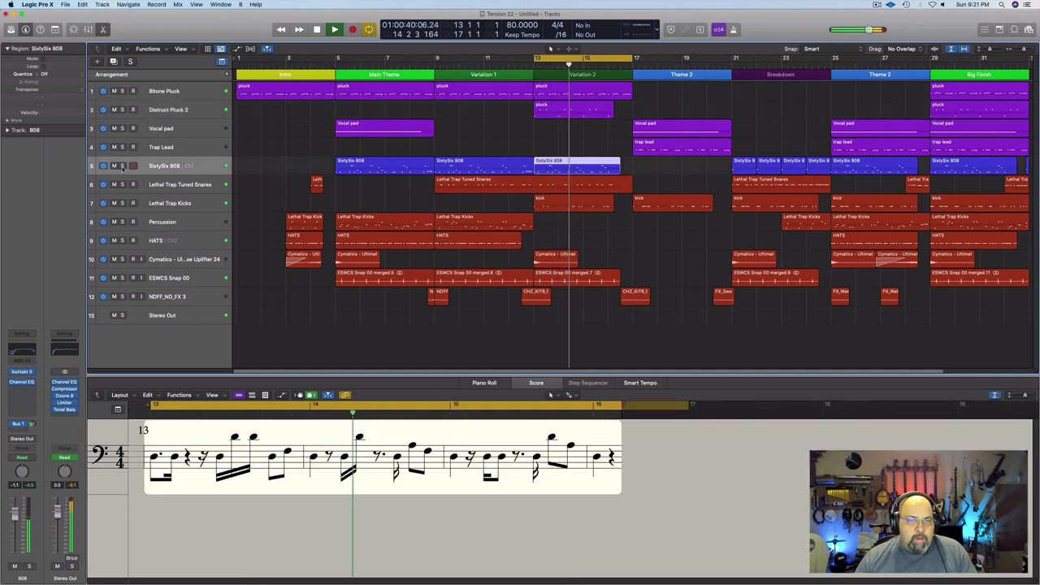
left_click(122, 165)
left_click(122, 240)
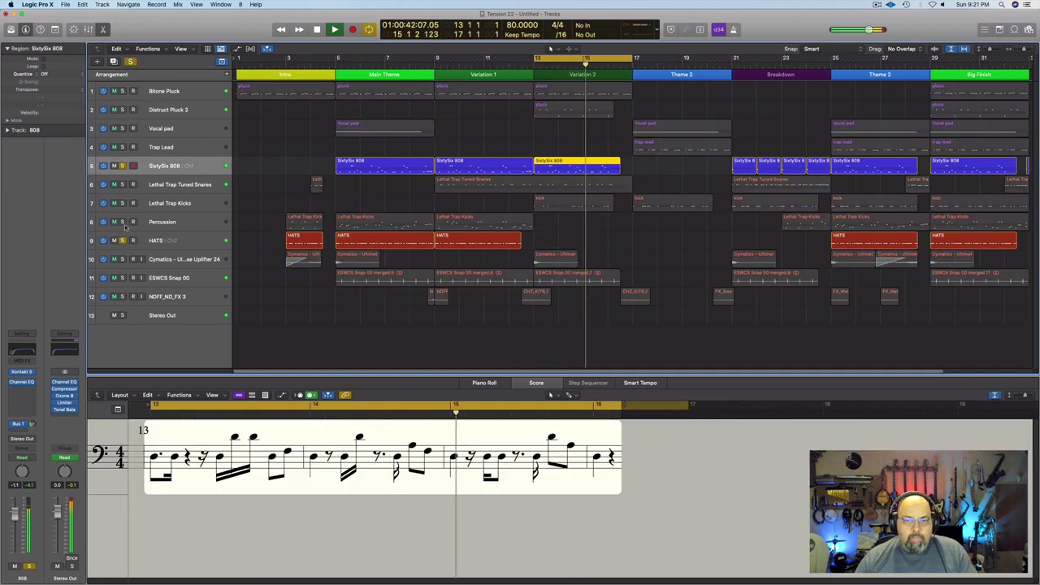
left_click(122, 202)
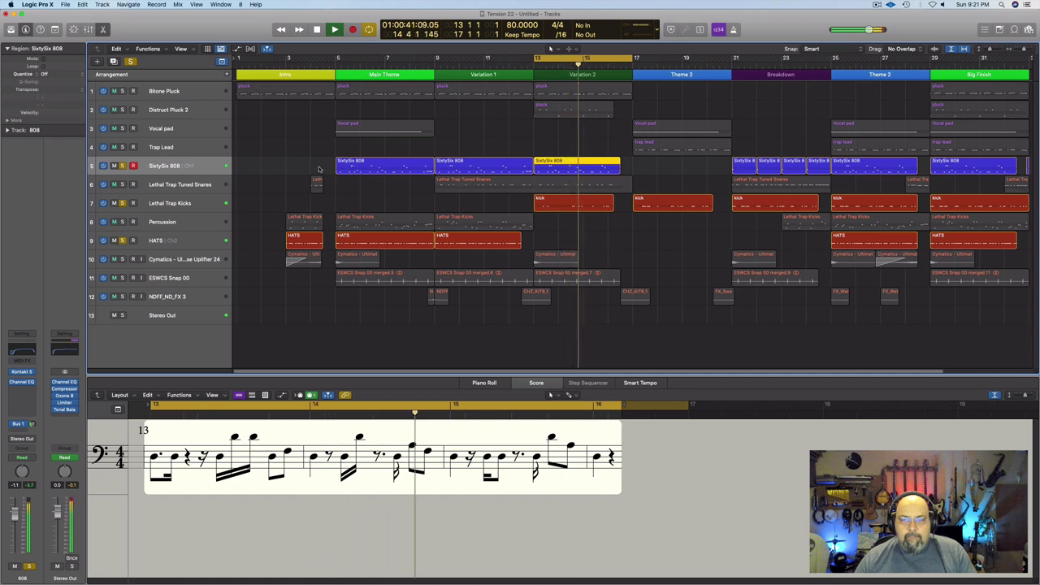
key("space")
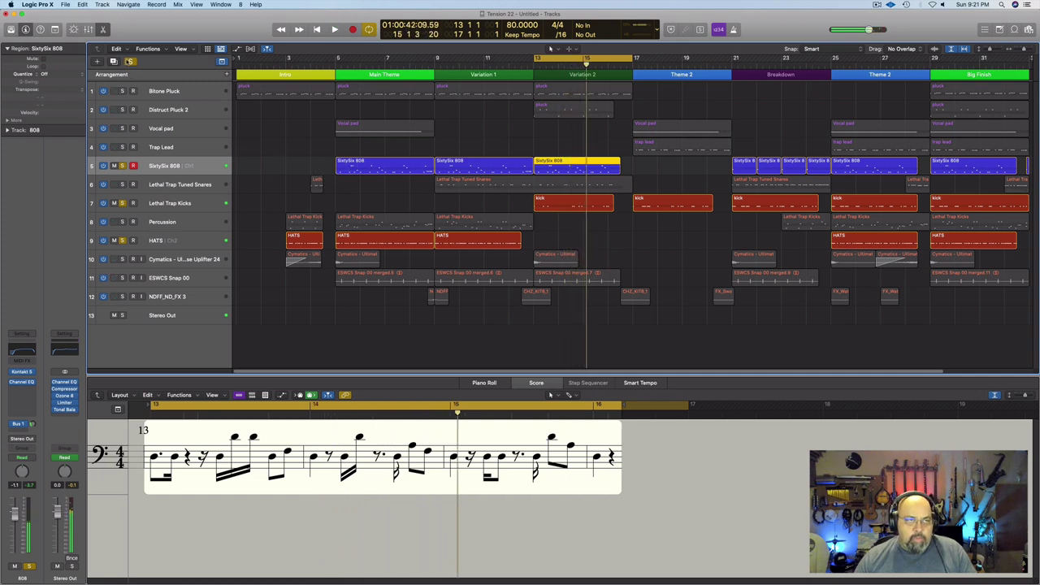
left_click(128, 61)
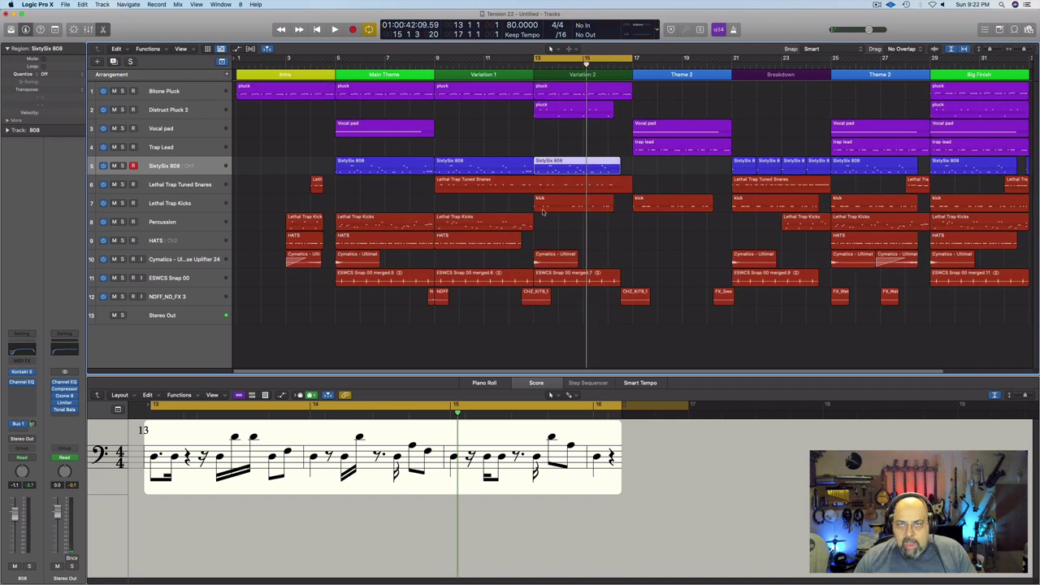
- Solo the Cymatics white noise uplifter track, play its Variation 2 part from the start, and unsolo it
left_click(122, 259)
key("space")
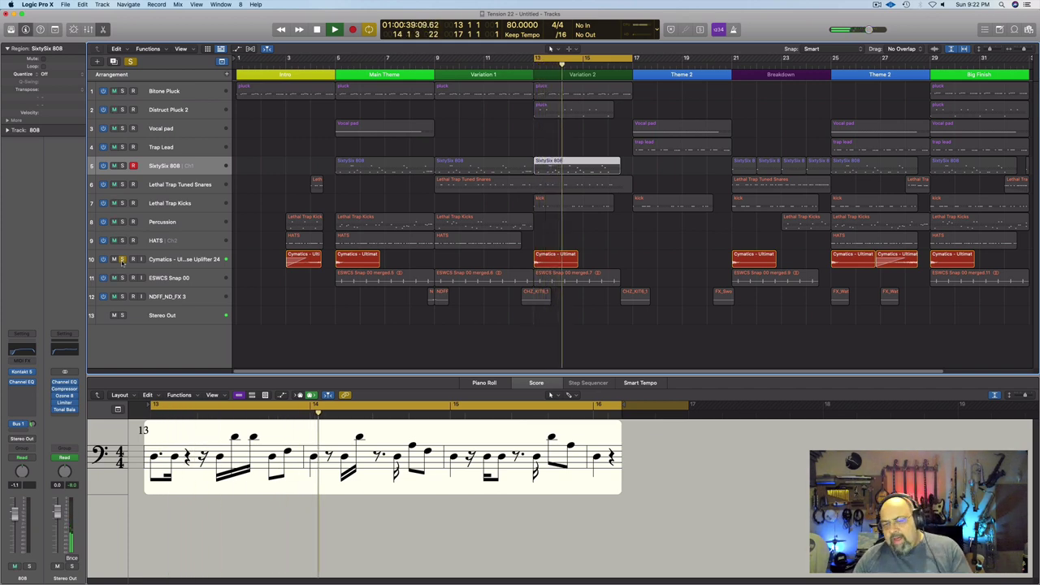
key("space")
key("space")
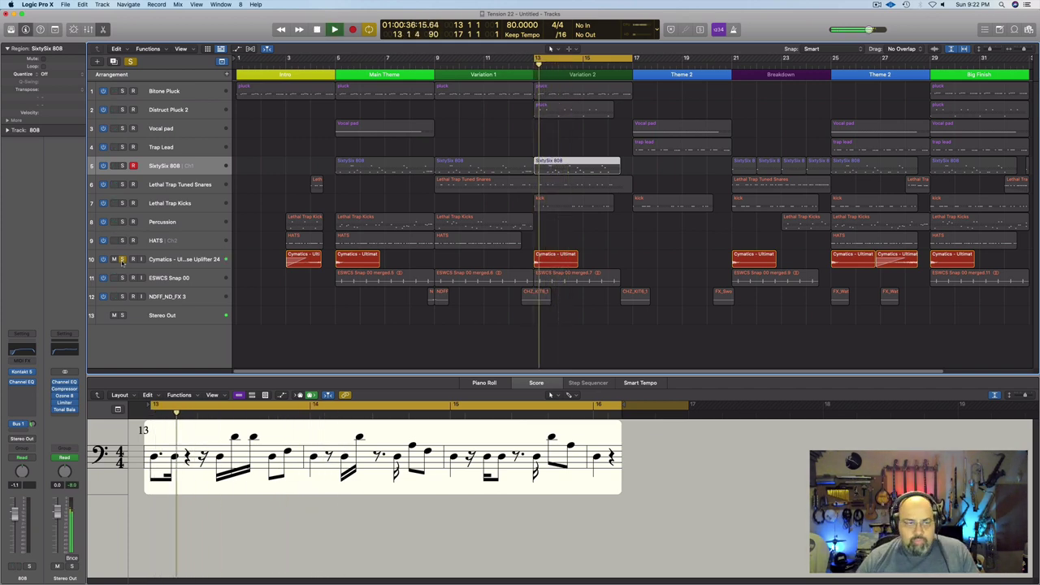
left_click(122, 259)
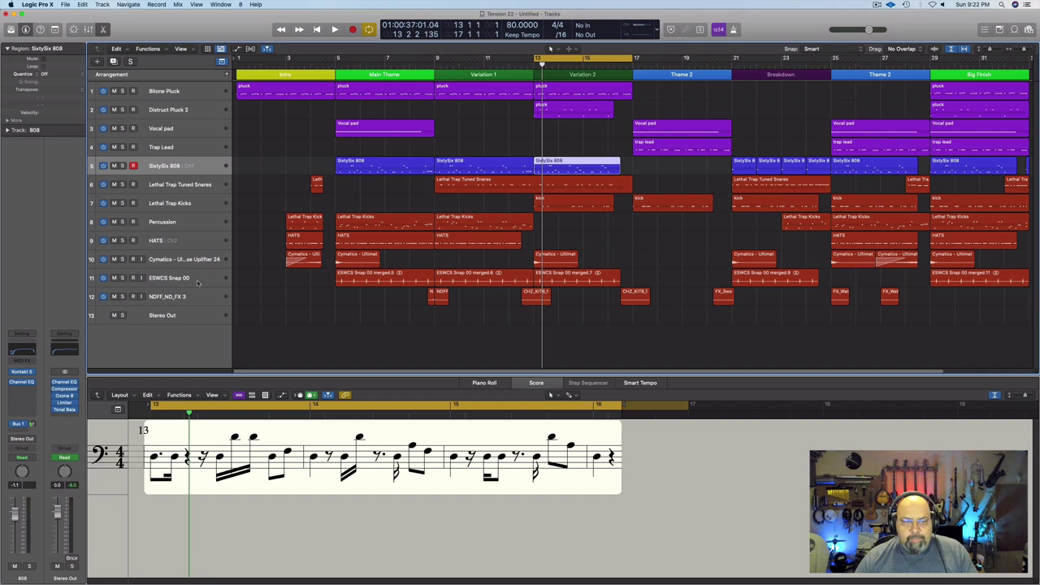
- Play ESWCS Snap 00 soloed in Variation 2, stop playback and clear the solo
key("space")
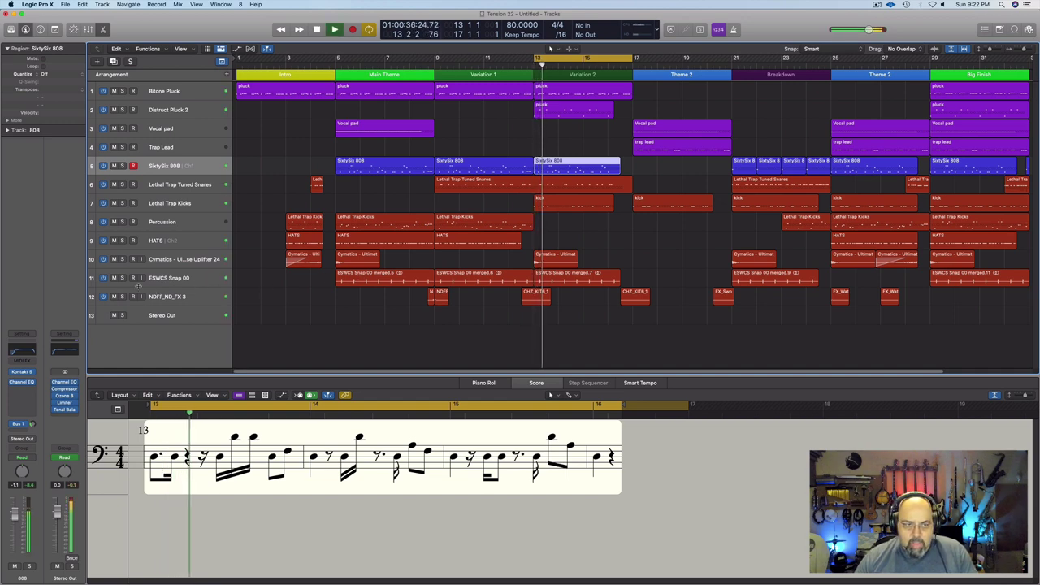
left_click(122, 278)
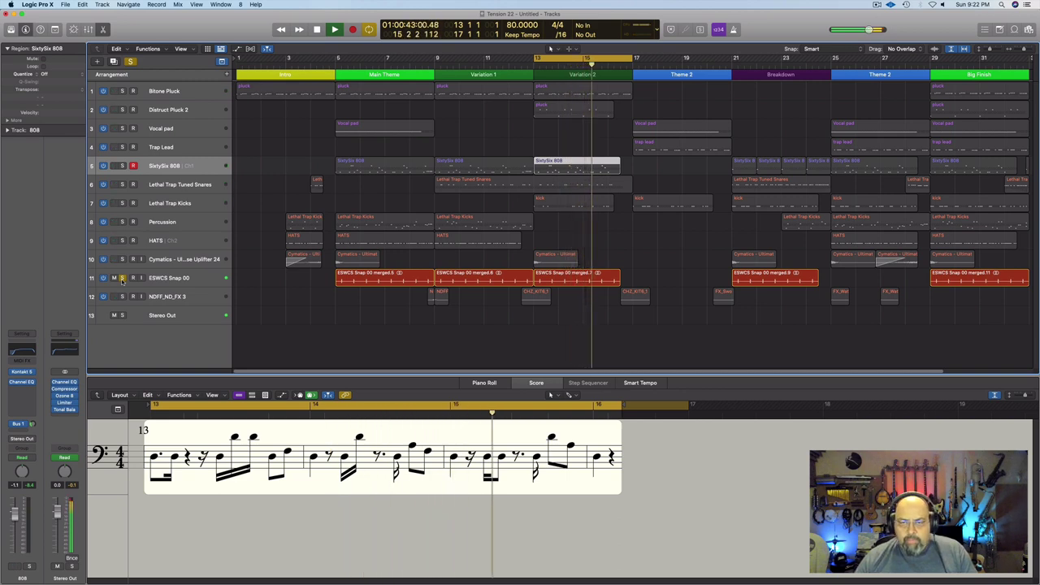
key("space")
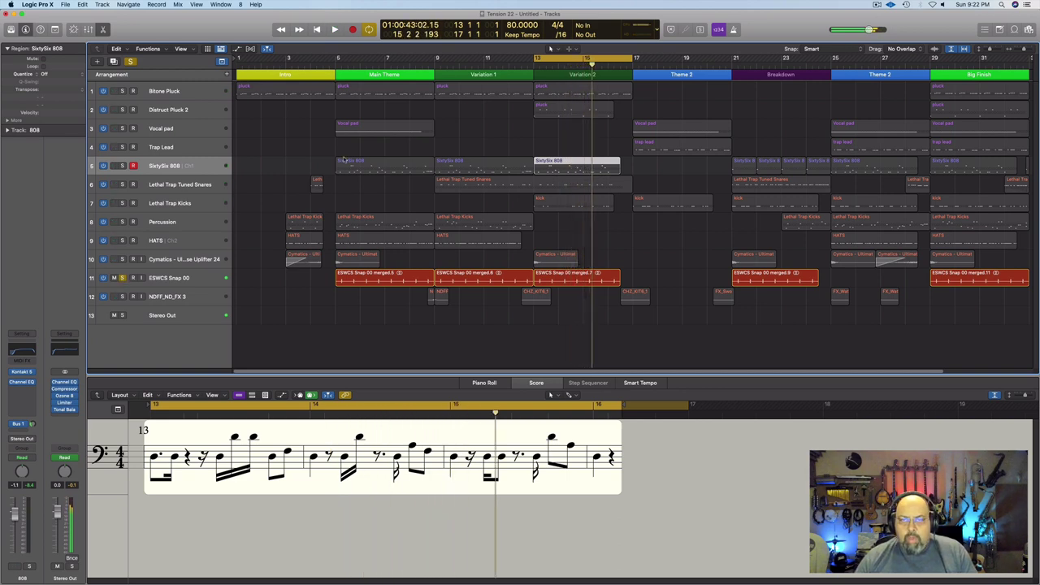
left_click(130, 61)
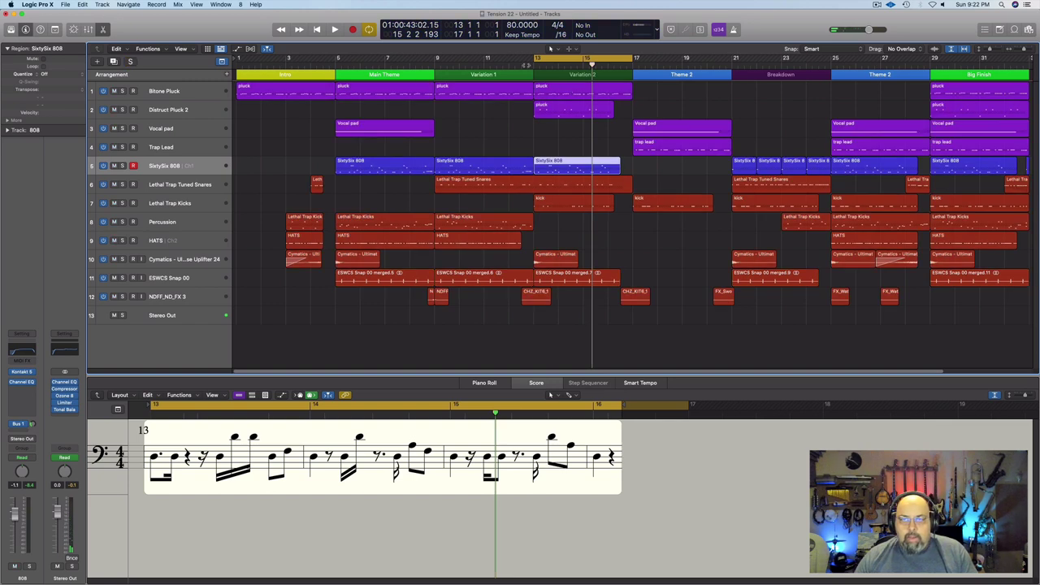
- Play the full Variation 2 mix and turn cycling off near the end of the section
key("Return")
key("space")
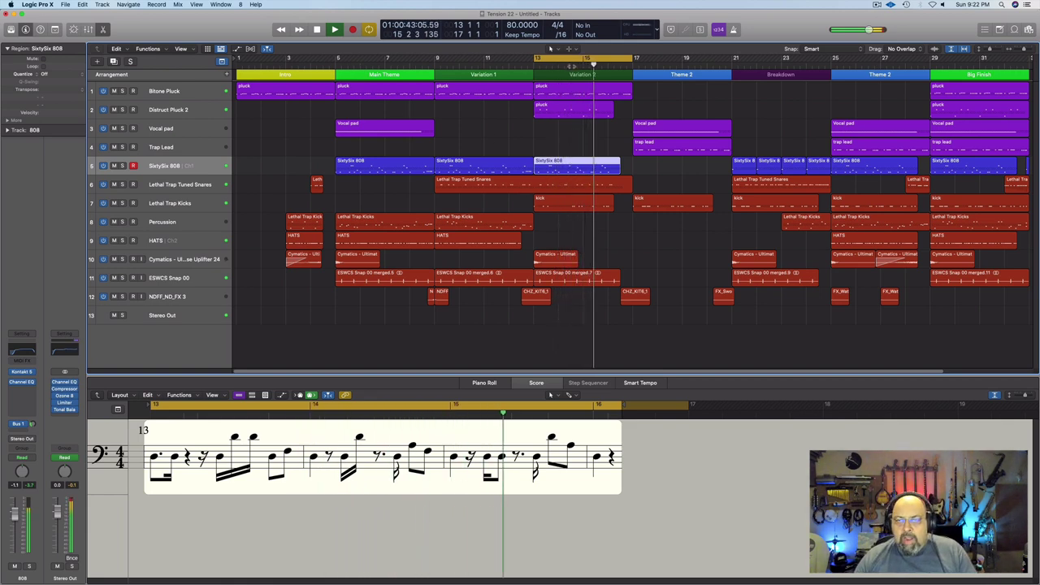
left_click(568, 60)
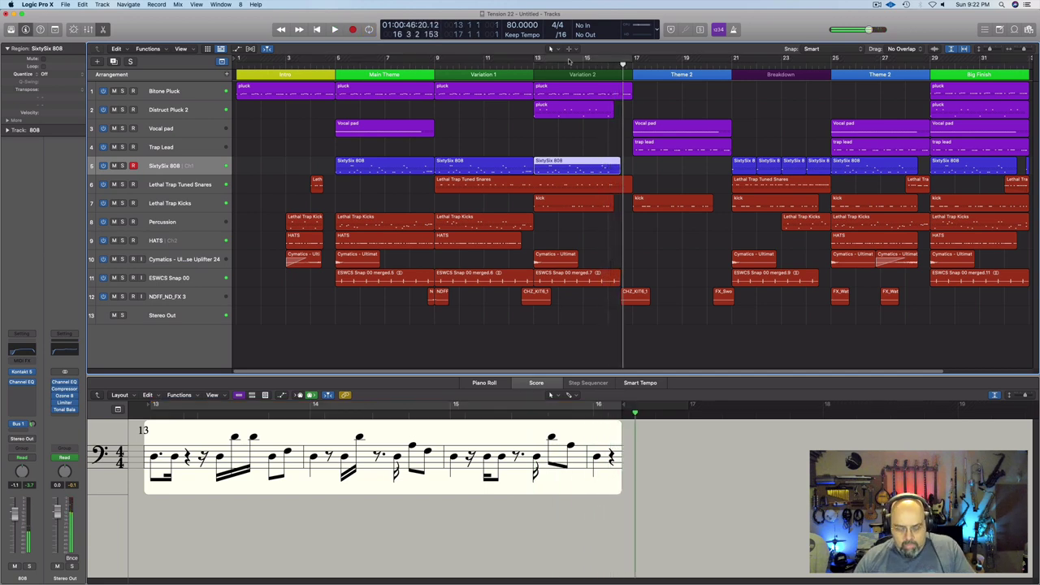
- Close the editor, move the cycle range to the first Theme 2 (bars 17 to 21) and start playback there
key("e")
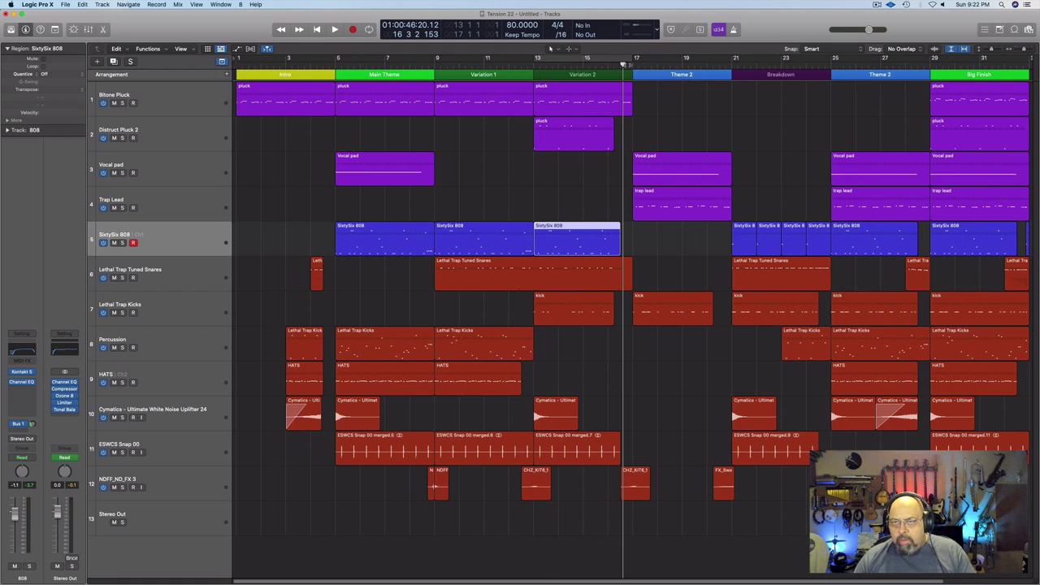
key("period")
left_click_drag(584, 57, 683, 58)
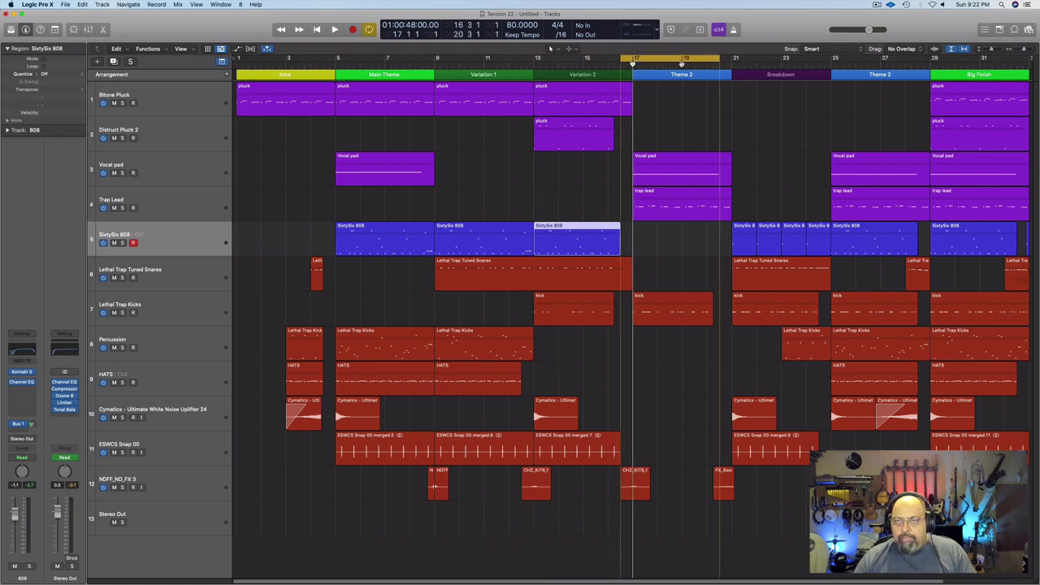
key("space")
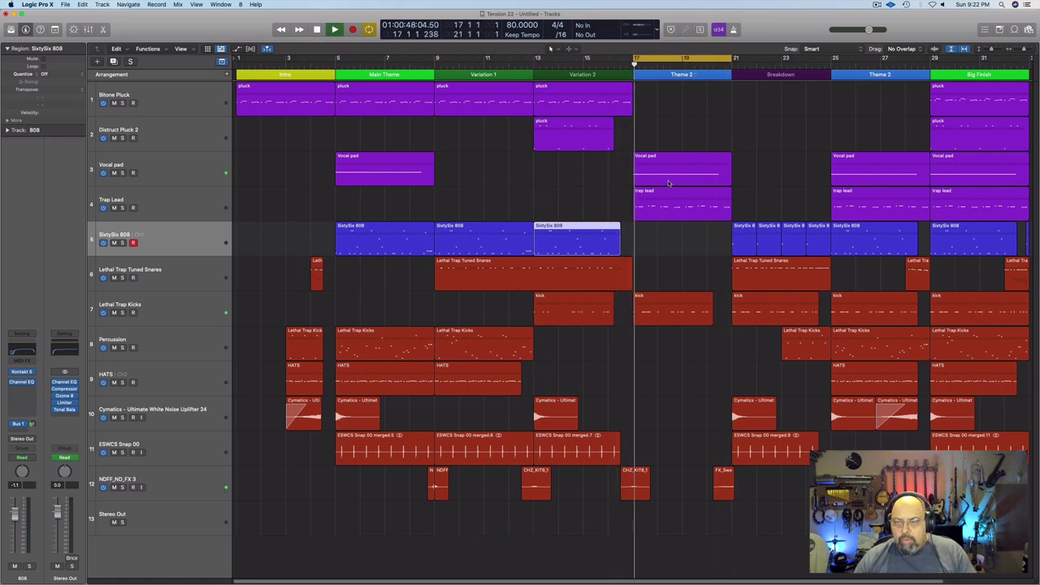
- Examine the trap lead region of the first Theme 2 in the Piano Roll and the Score editor
left_click(663, 200)
double_click(663, 200)
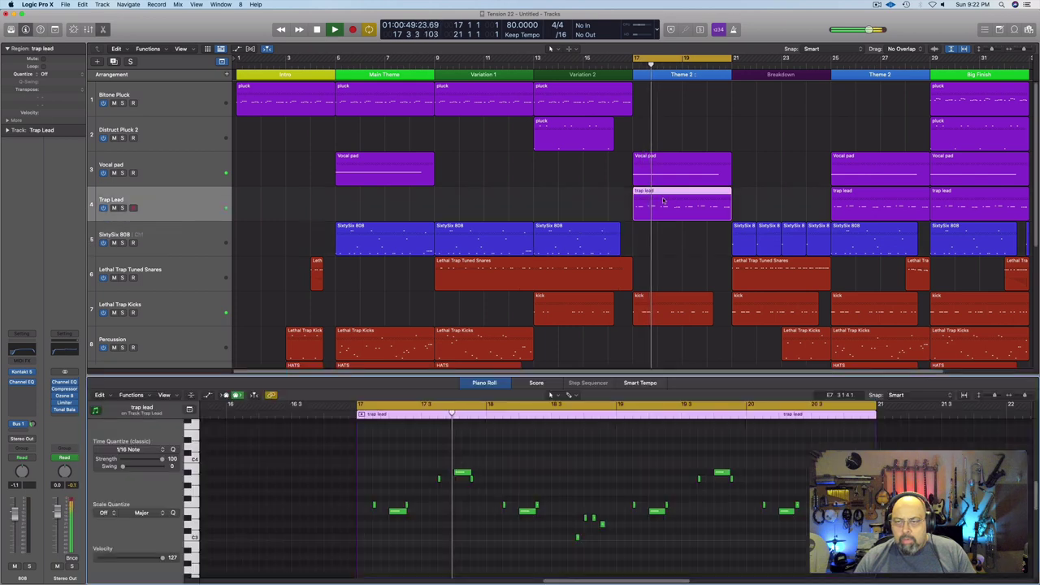
left_click(530, 385)
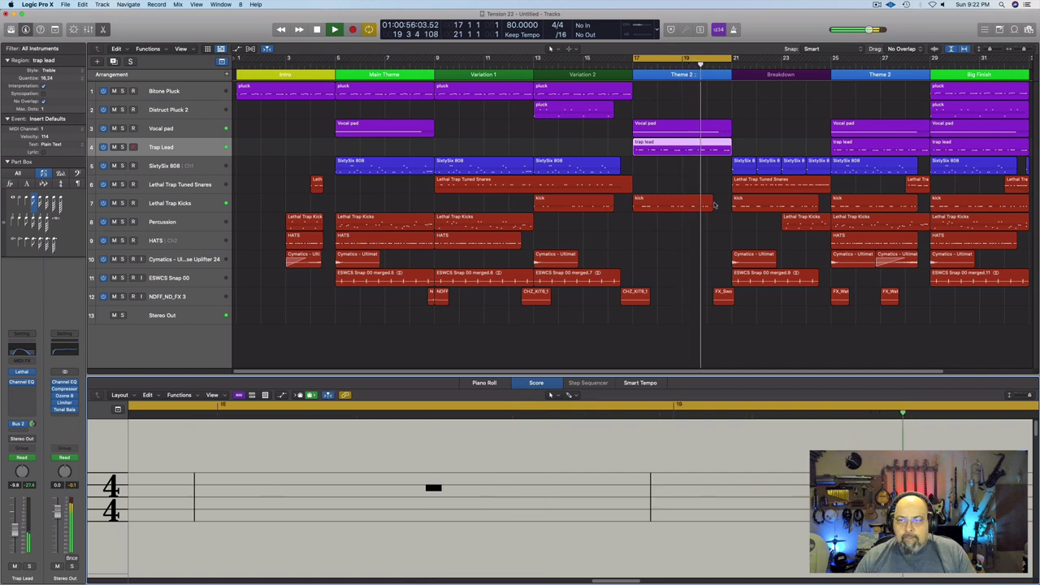
left_click(484, 383)
left_click(537, 383)
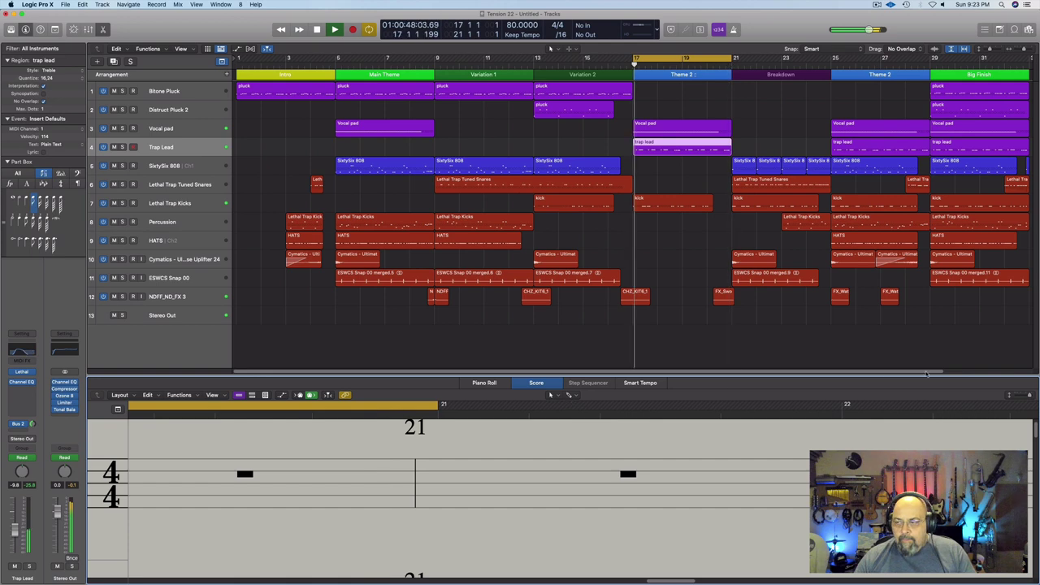
- Show only the first trap lead region's staff in the score, enlarge its notation and play Theme 2 along with it
left_click(1029, 396)
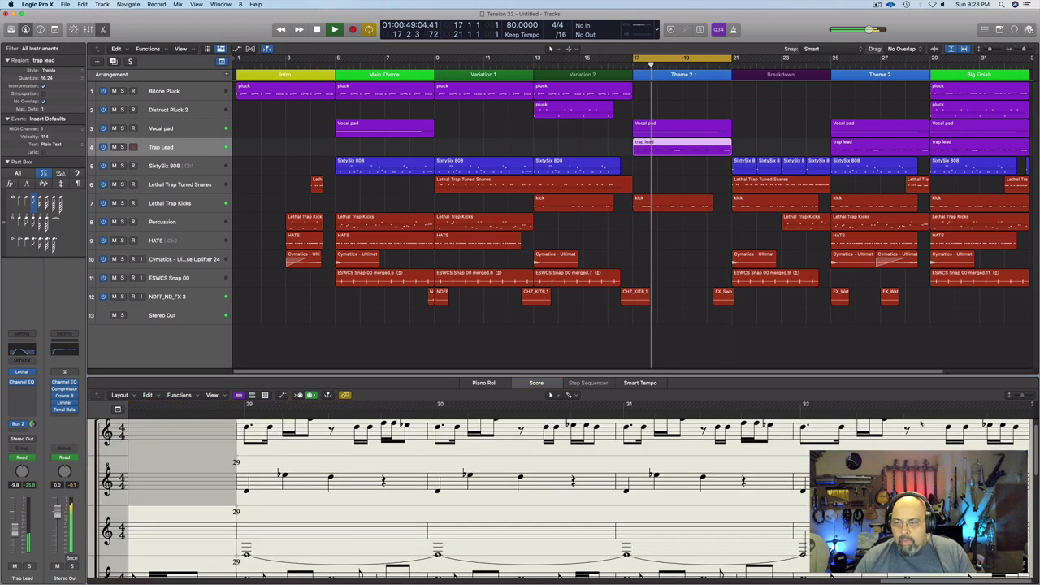
left_click(698, 280)
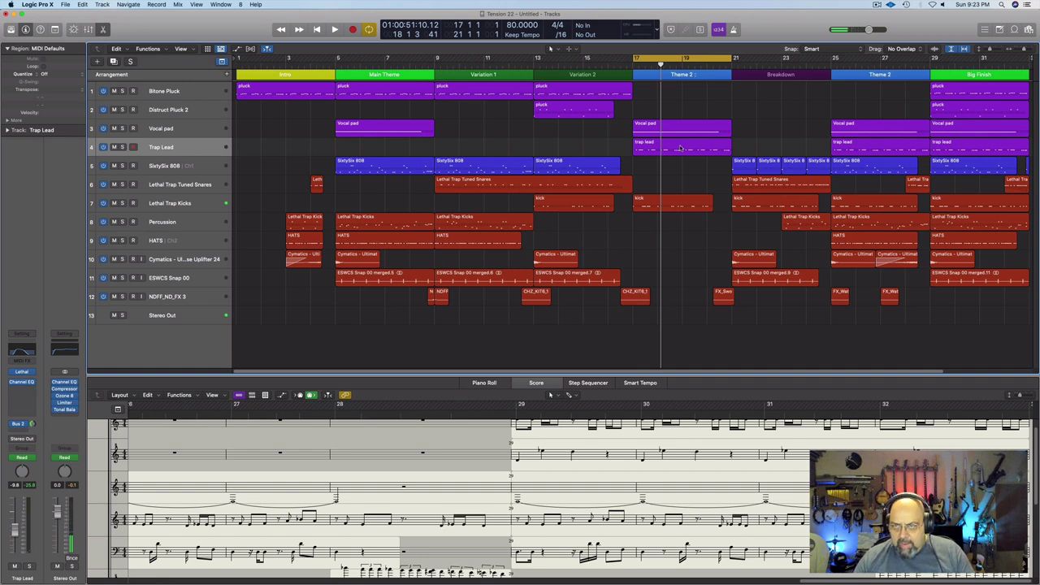
left_click(681, 149)
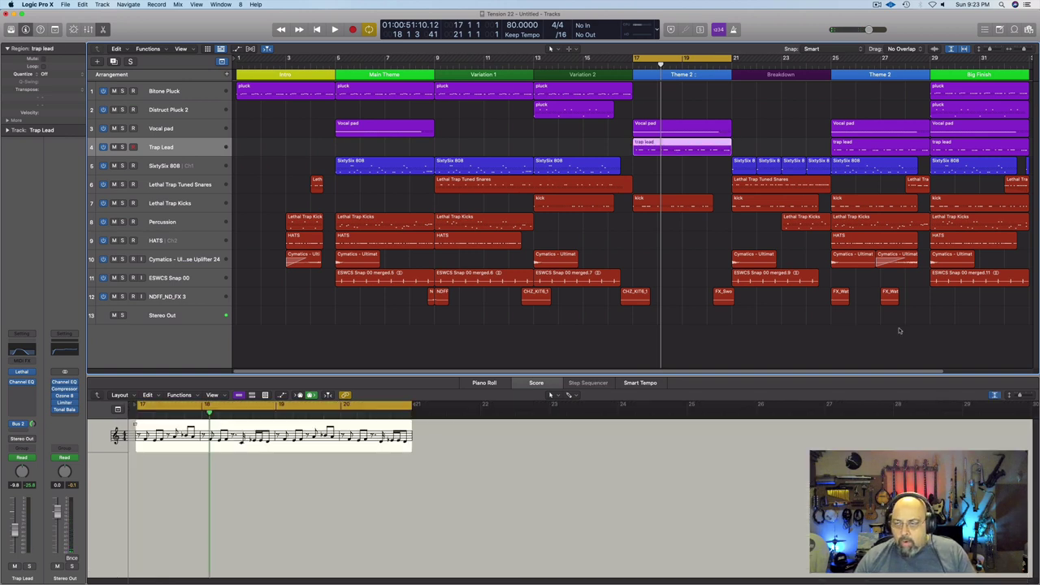
key("shift+space")
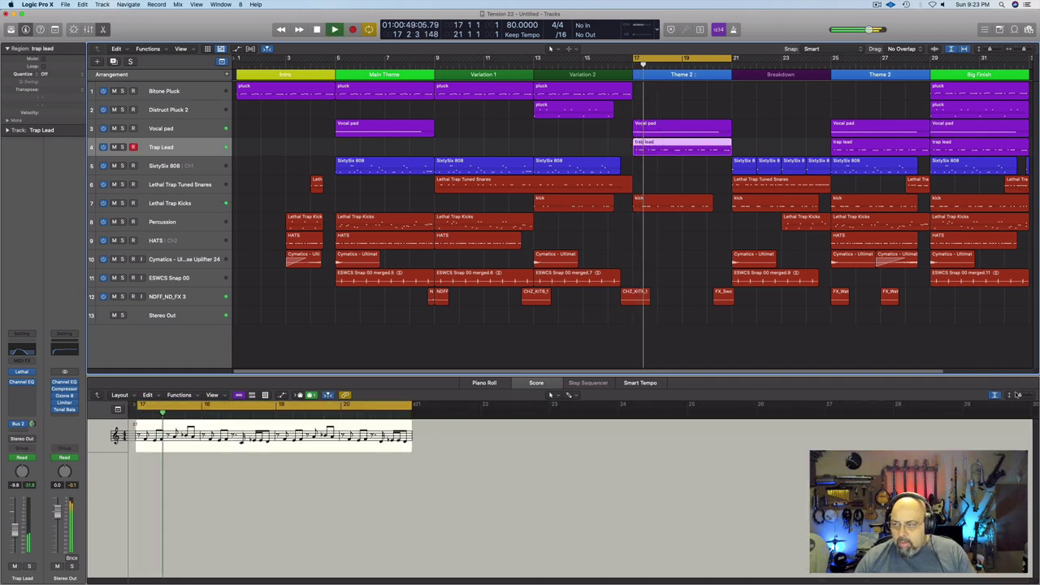
left_click_drag(1021, 396, 1028, 397)
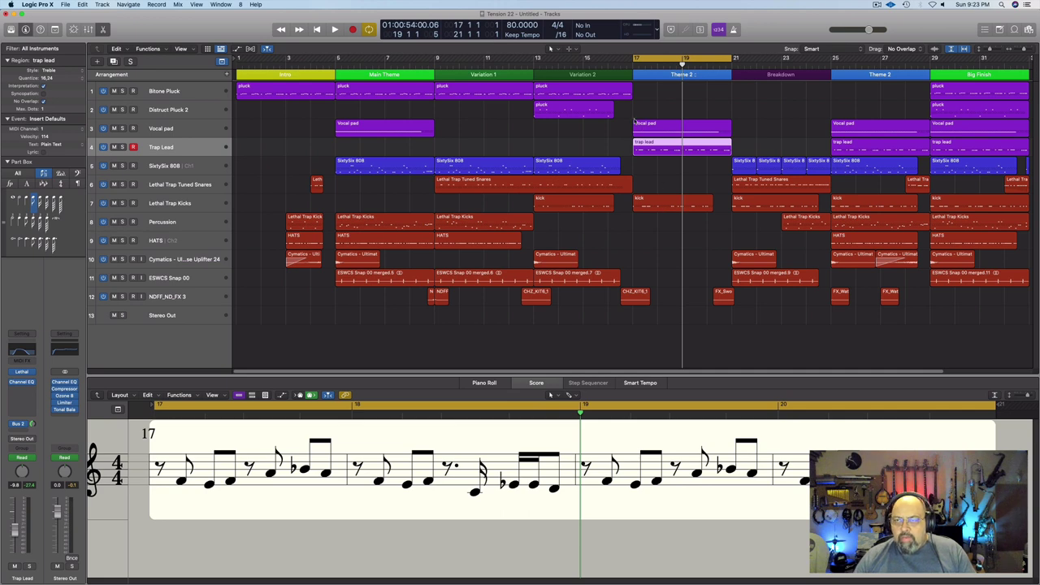
- Play from Theme 2 on into the Breakdown with cycling turned off and the editor closed
key("shift+space")
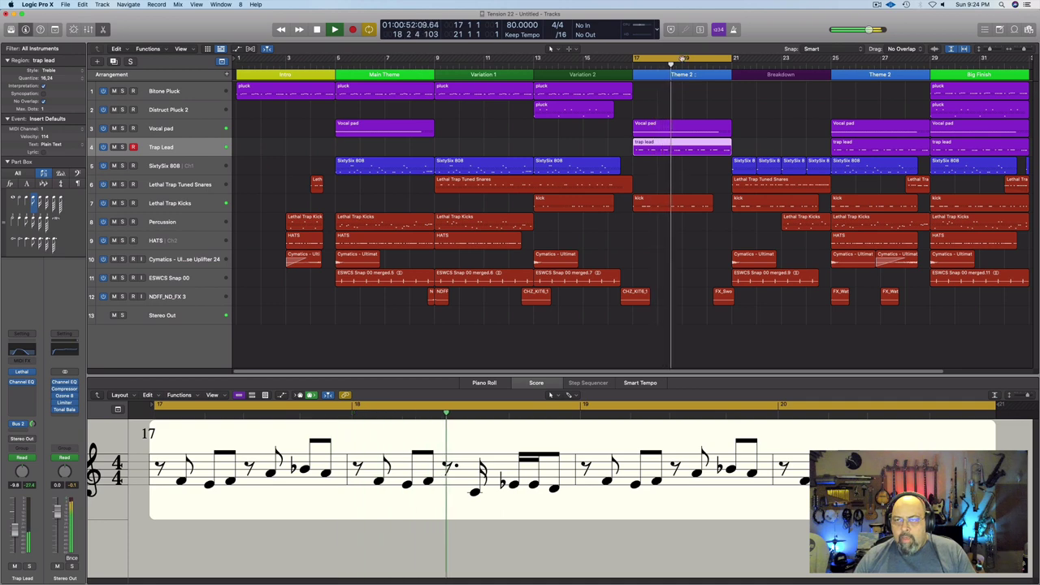
left_click(767, 81)
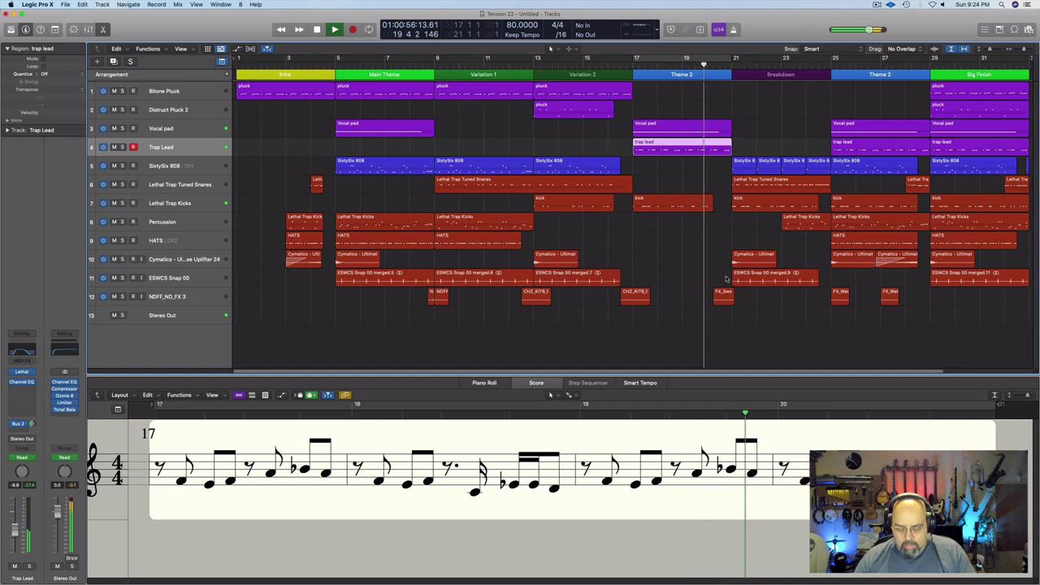
key("e")
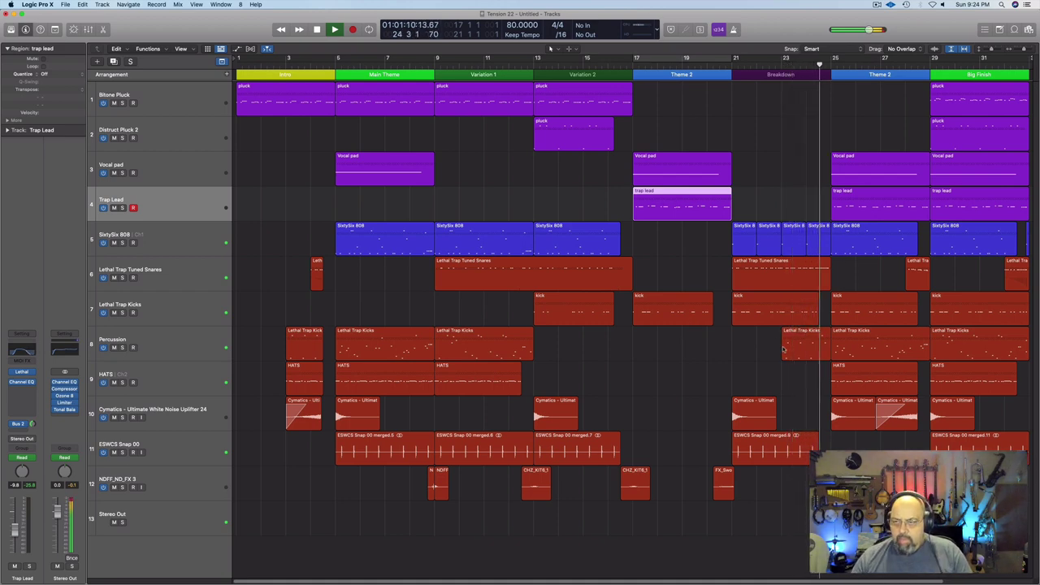
- Stop playback and join the short SixtySix 808 regions in the Breakdown into one region
key("space")
left_click_drag(740, 211, 810, 241)
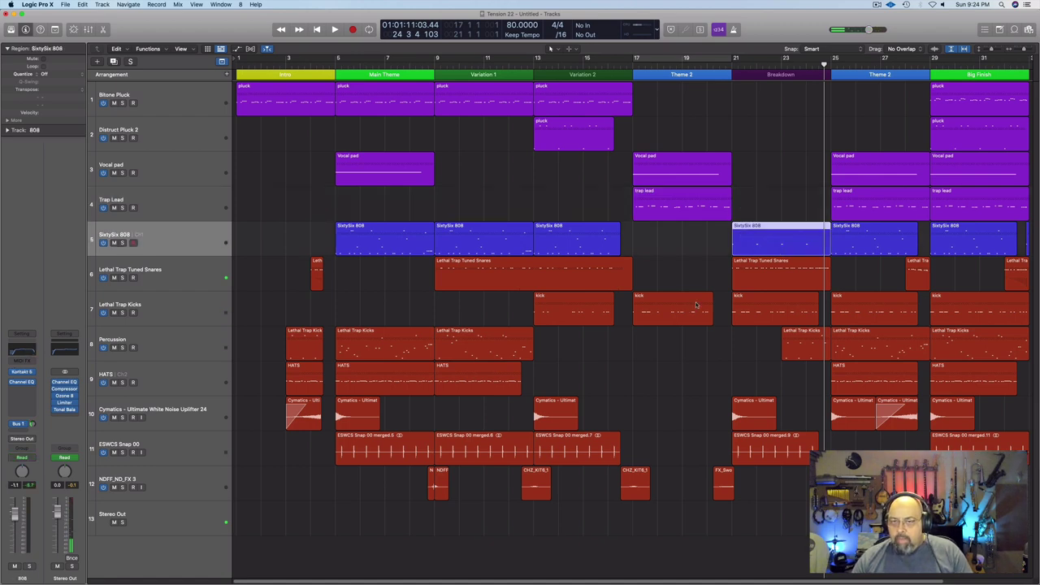
- Solo SixtySix 808 and HATS, play them in the second Theme 2 and again from the Breakdown, and clear the solos
left_click(855, 238)
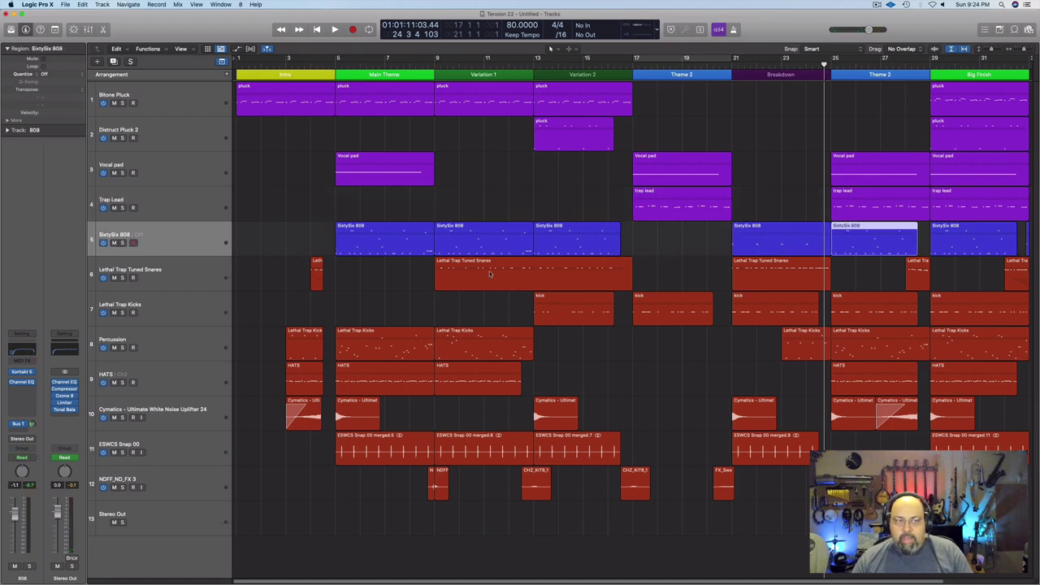
left_click(123, 243)
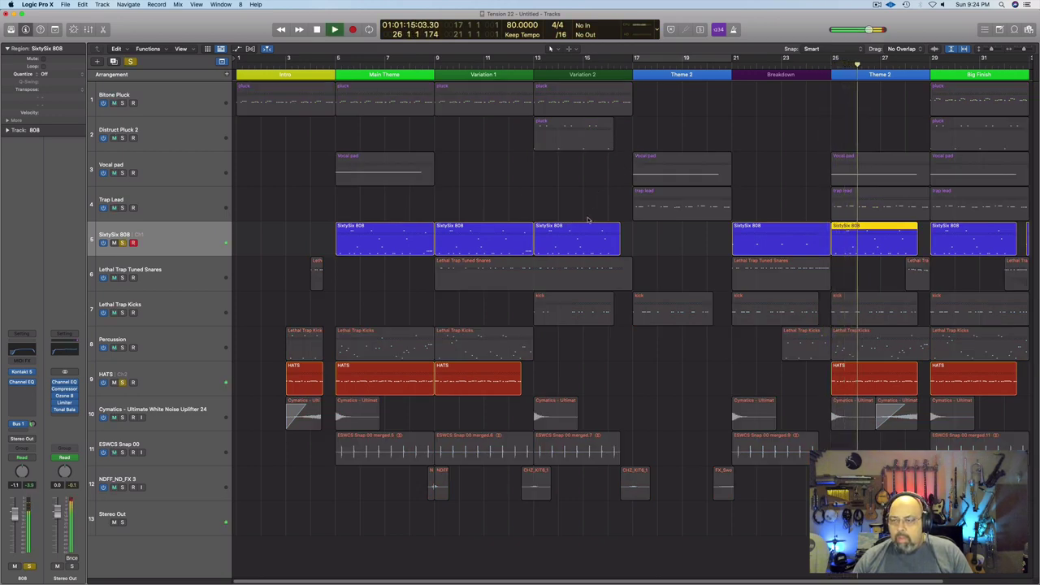
key("space")
key("alt+comma")
key("alt+comma")
key("space")
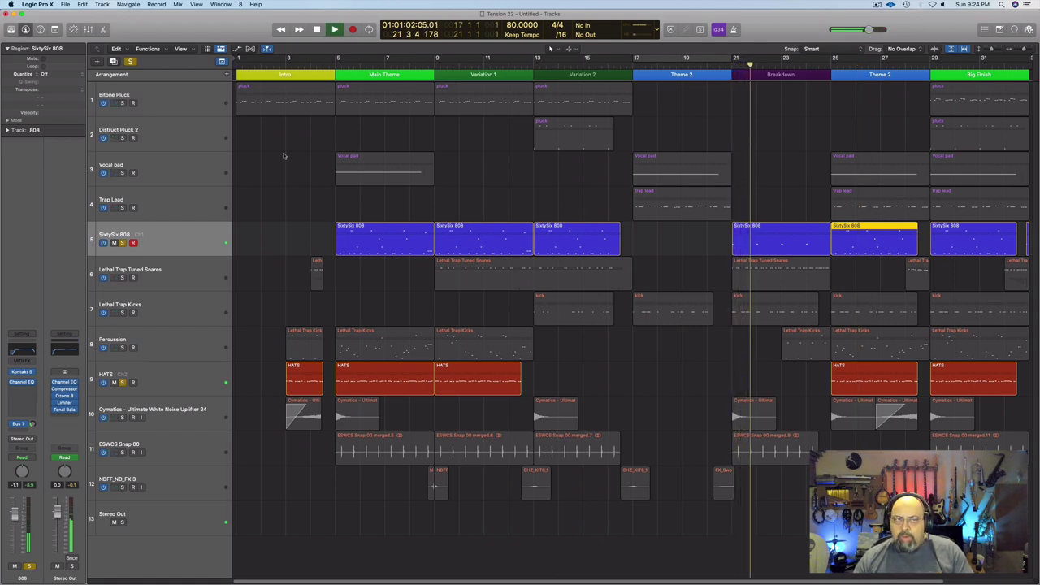
key("space")
left_click(130, 62)
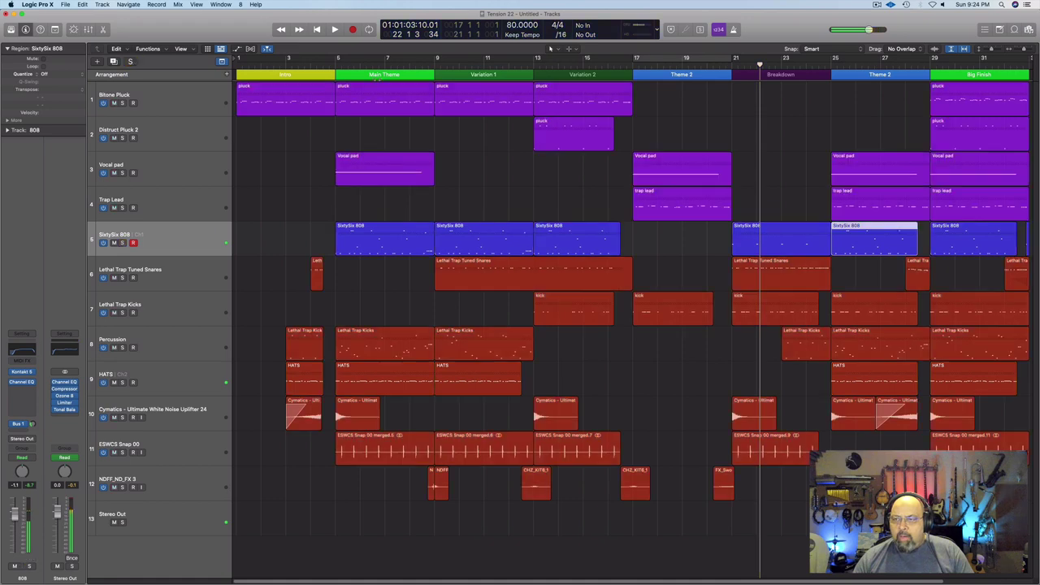
- Play the full Breakdown from bar 21, soloing and unsoloing Lethal Trap Tuned Snares along the way
key("alt+comma")
key("space")
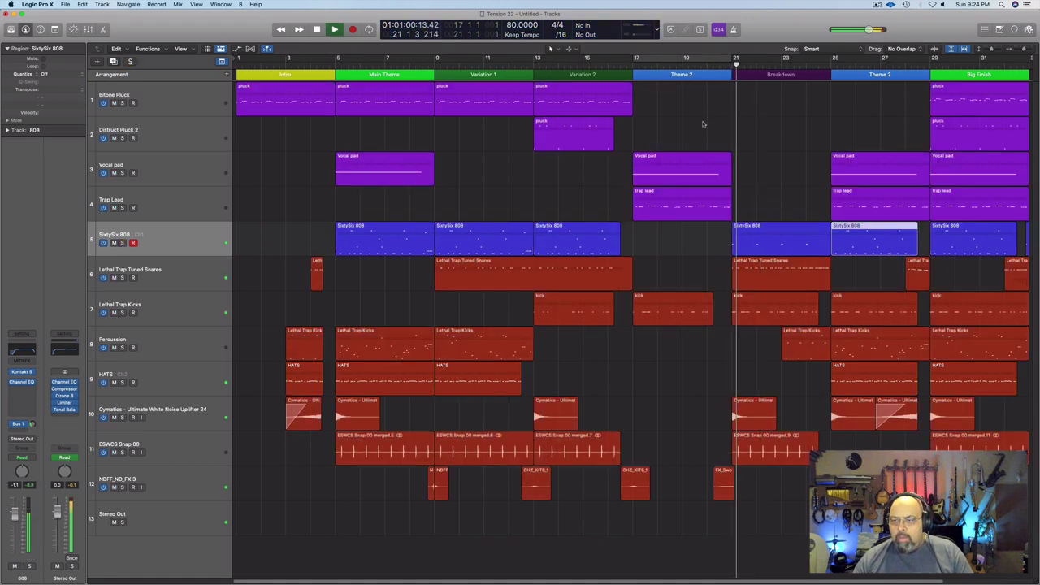
left_click(123, 278)
left_click(123, 278)
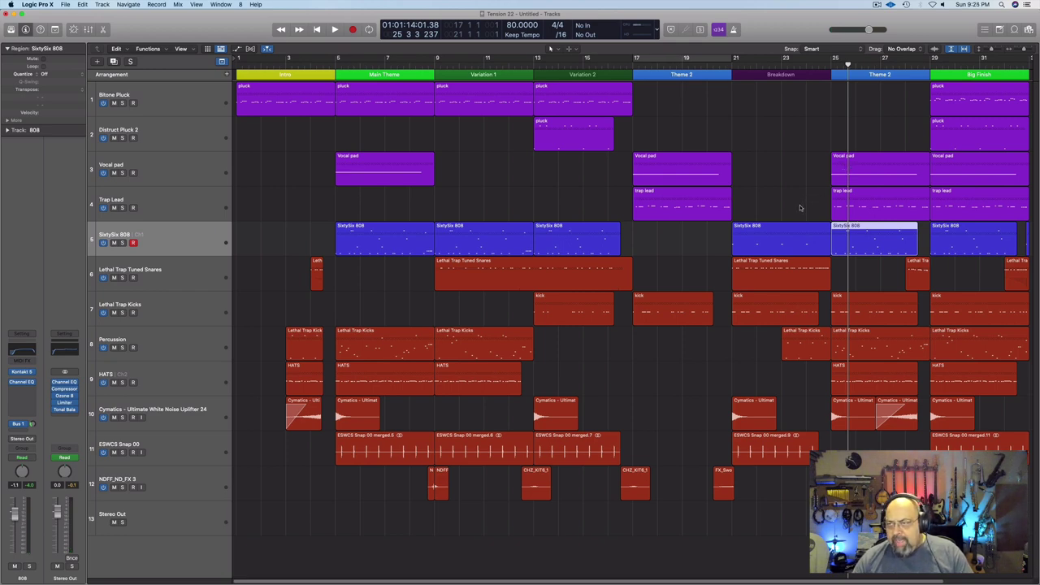
- Select the trap lead region in the second Theme 2 and set the cycle range over Main Theme, second Theme 2 and Big Finish in turn
left_click(864, 202)
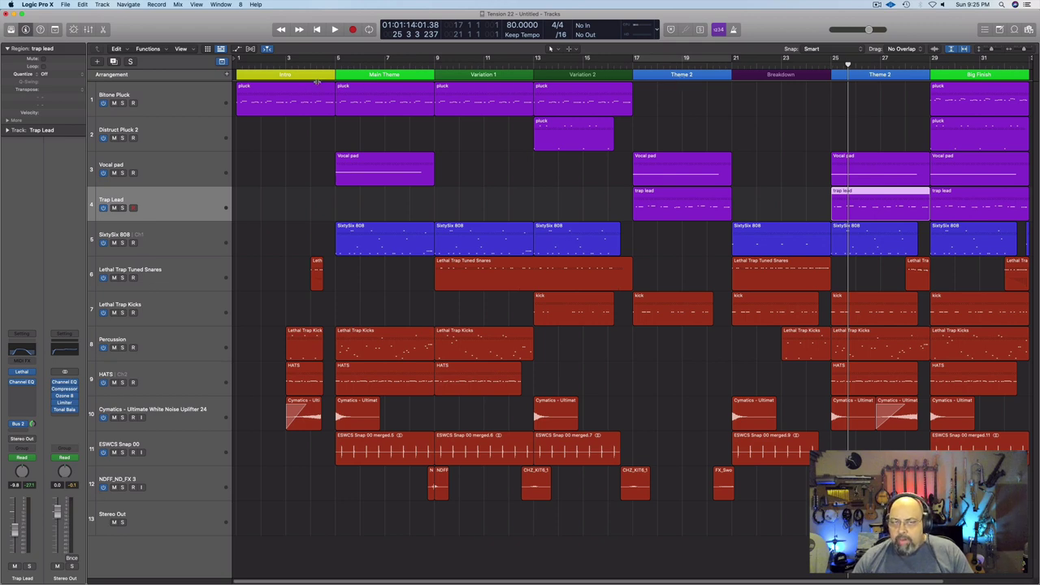
left_click_drag(331, 59, 433, 59)
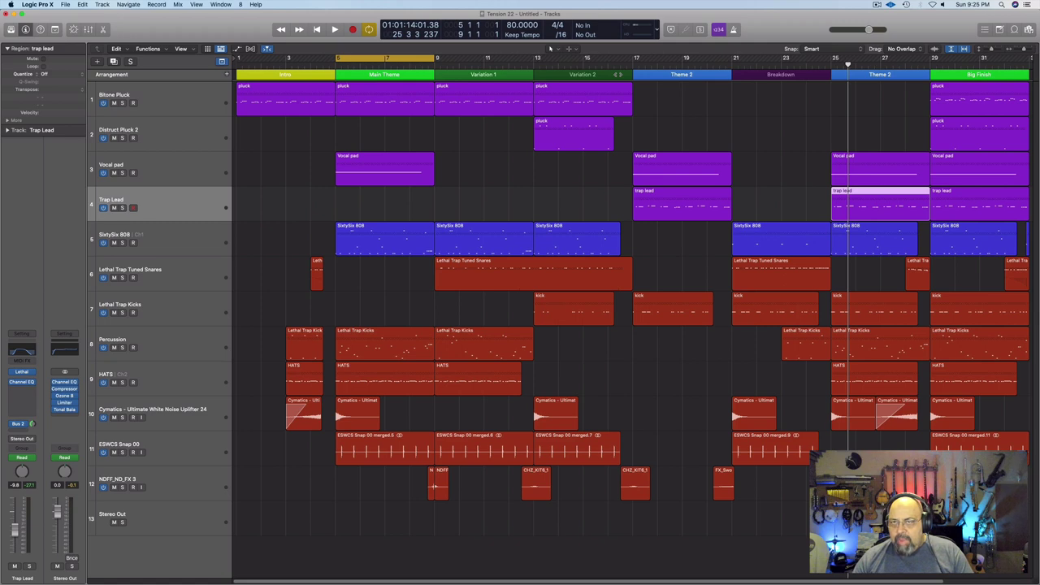
left_click_drag(642, 60, 884, 50)
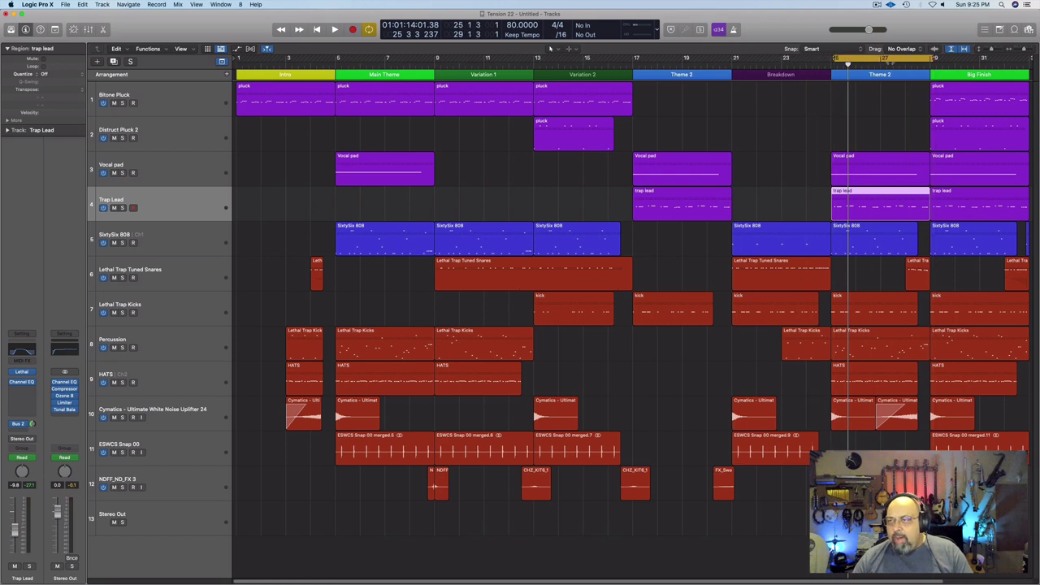
left_click_drag(891, 58, 980, 52)
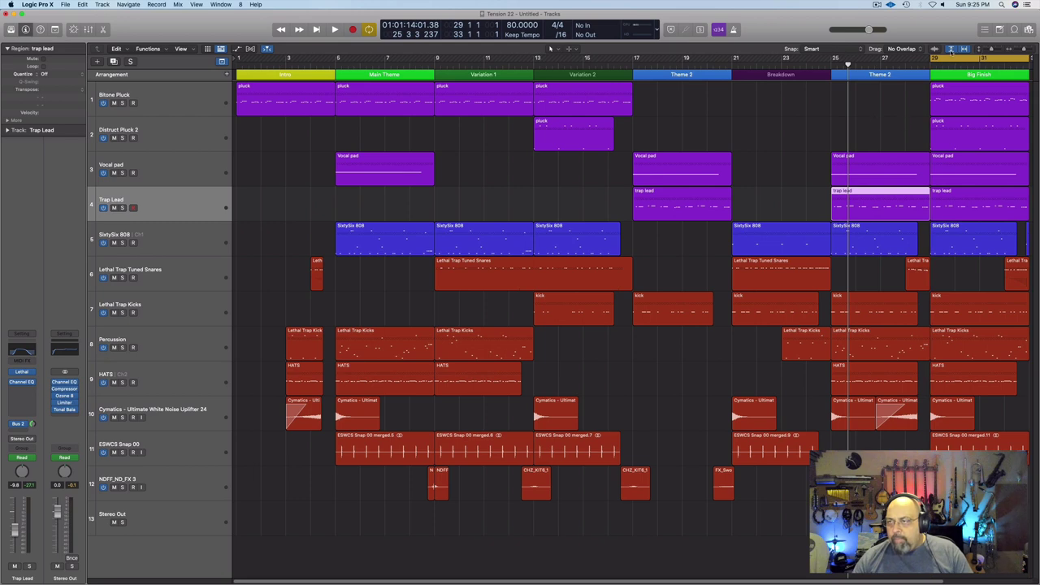
- Play from bar 21 with cycling turned off and show the second Theme 2 trap lead region's notation
left_click(731, 65)
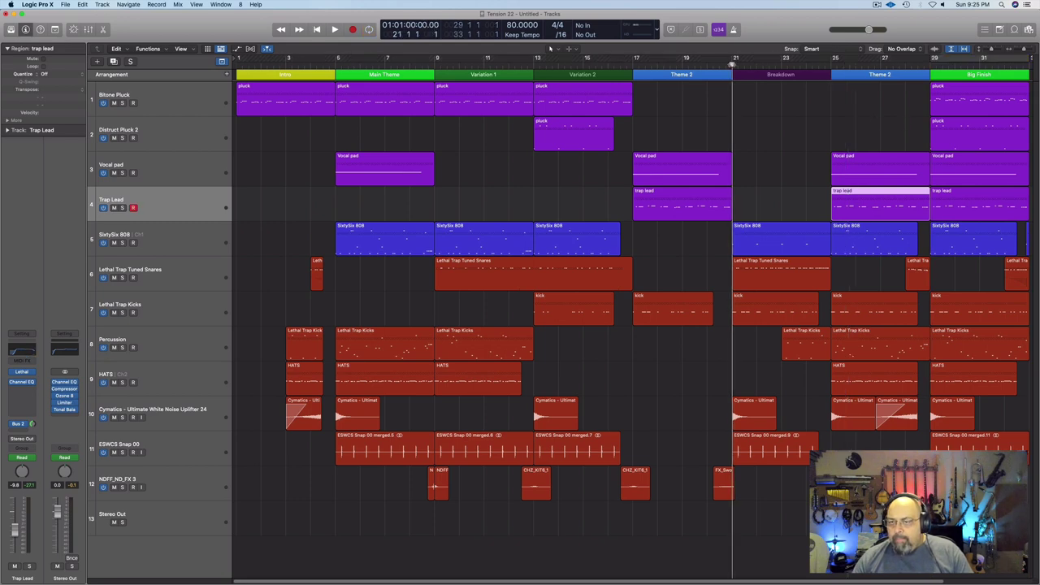
key("space")
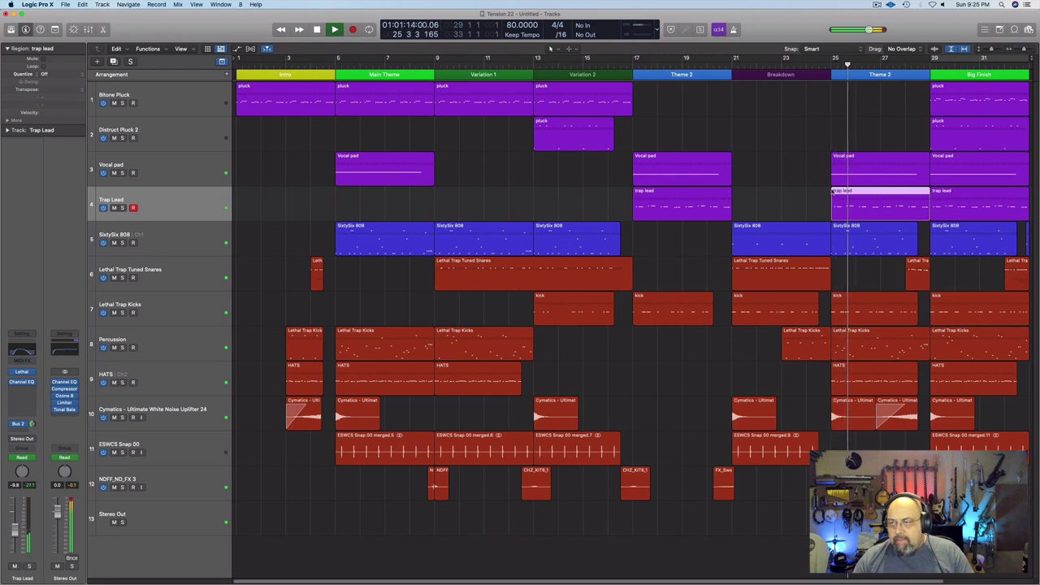
double_click(883, 198)
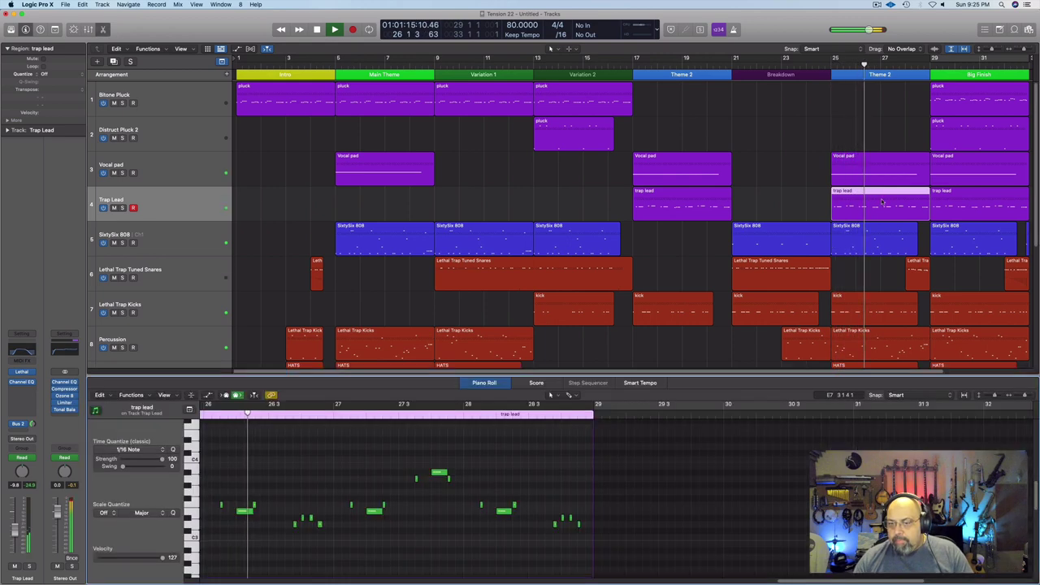
left_click(533, 384)
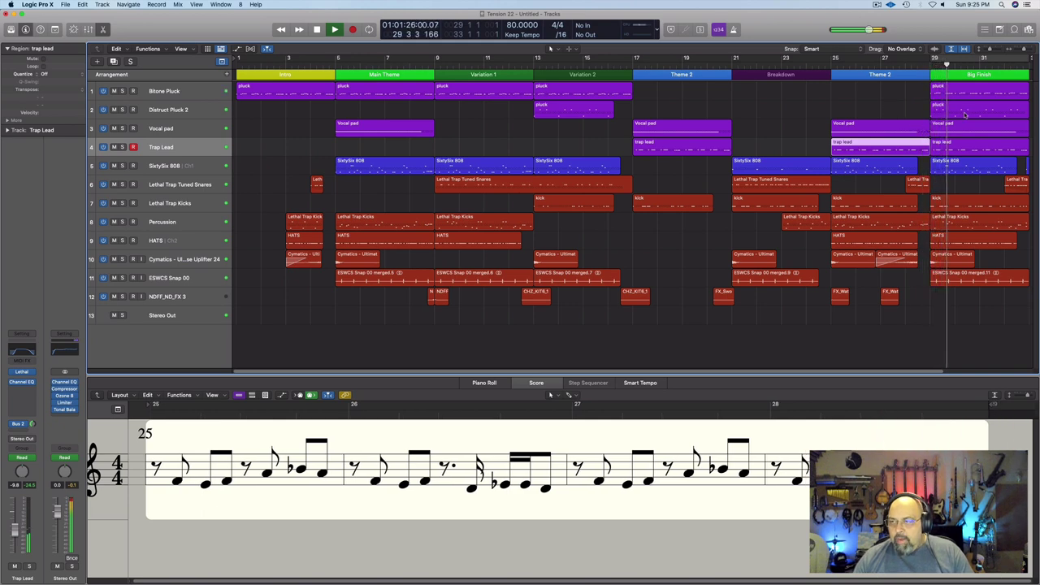
- View the notation of the Big Finish pluck and trap lead regions during playback, and close the editor
left_click(961, 92)
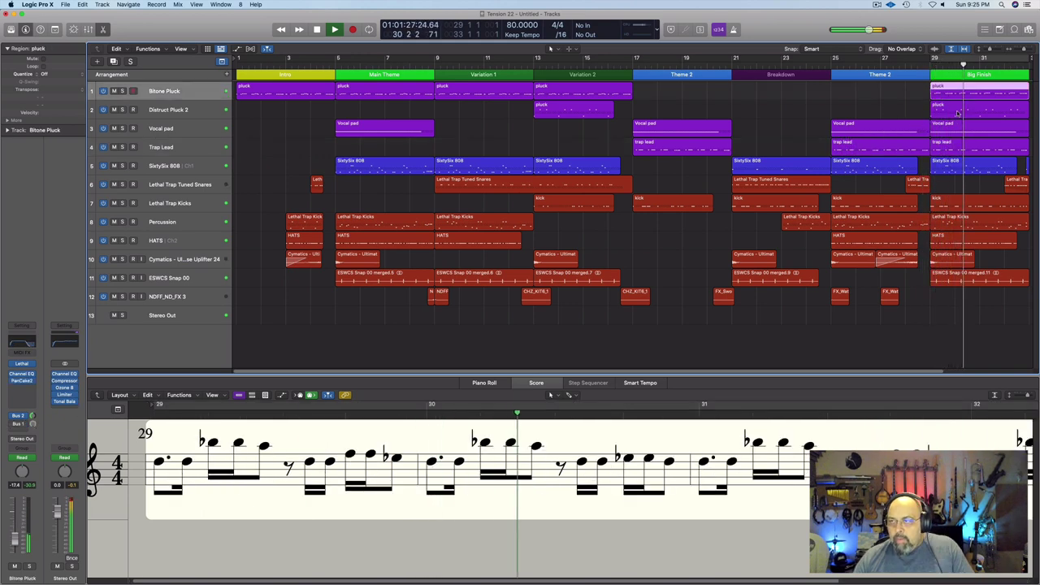
left_click(960, 109, "shift")
left_click(963, 146, "shift")
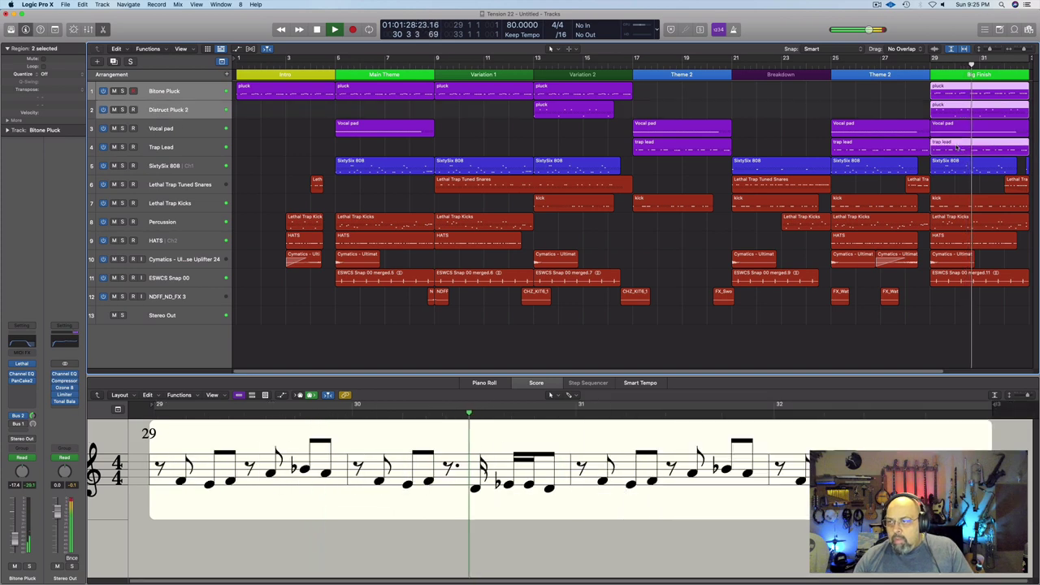
left_click(1014, 388)
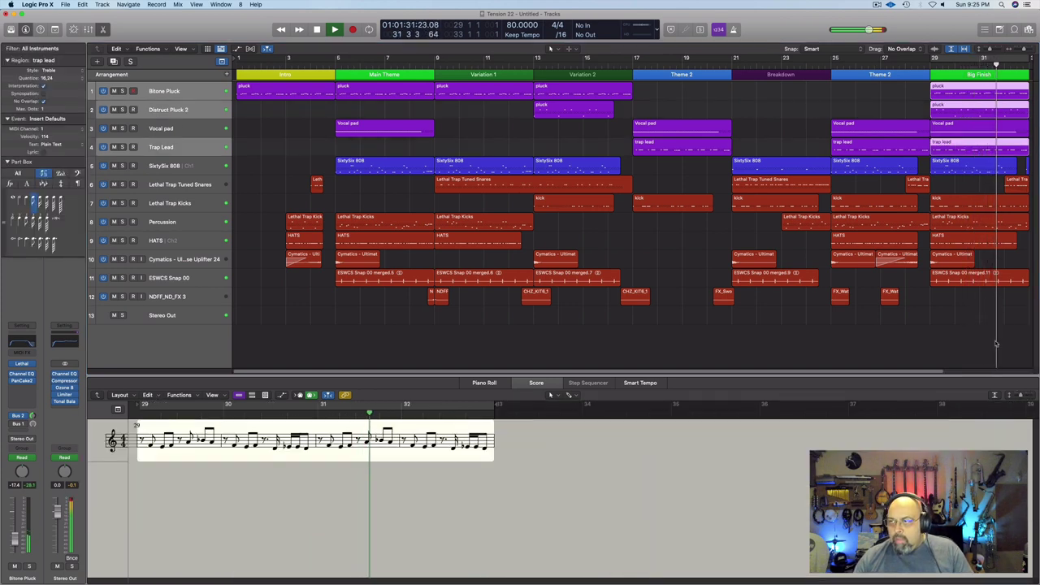
key("e")
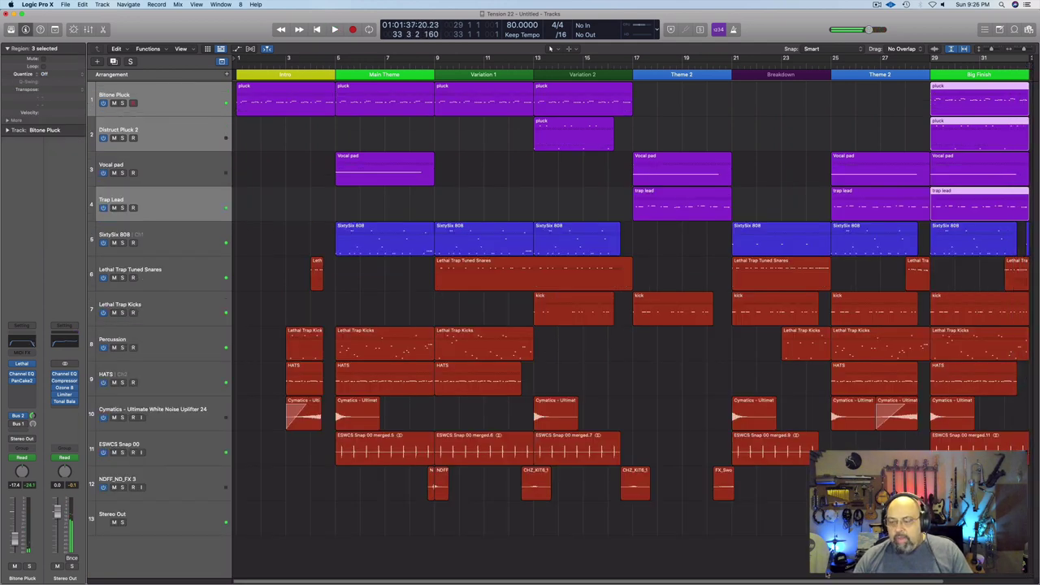
- Play the tail after the end of the Big Finish and stop playback
scroll(978, 444, "right", 5)
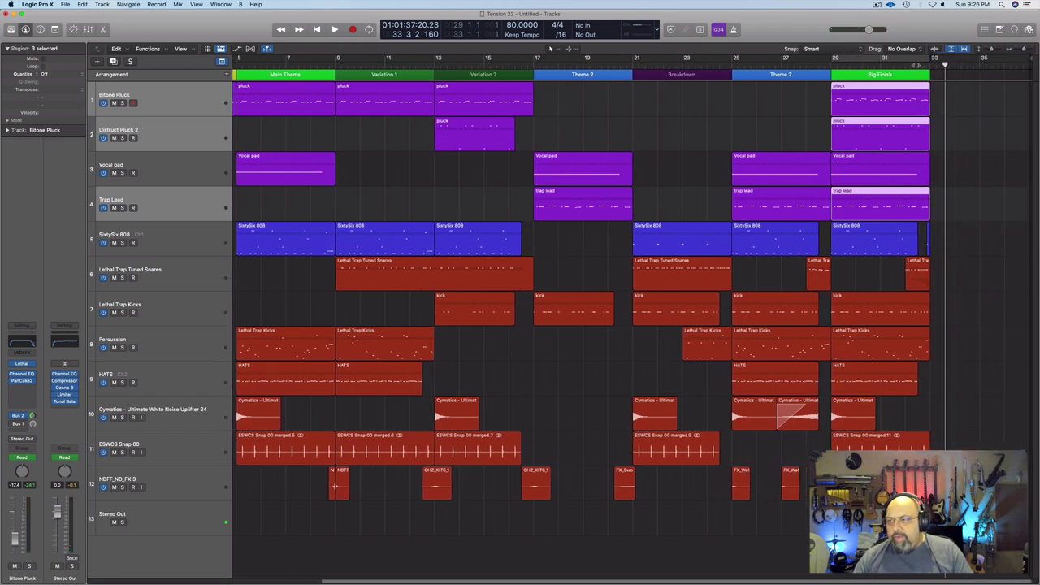
key("space")
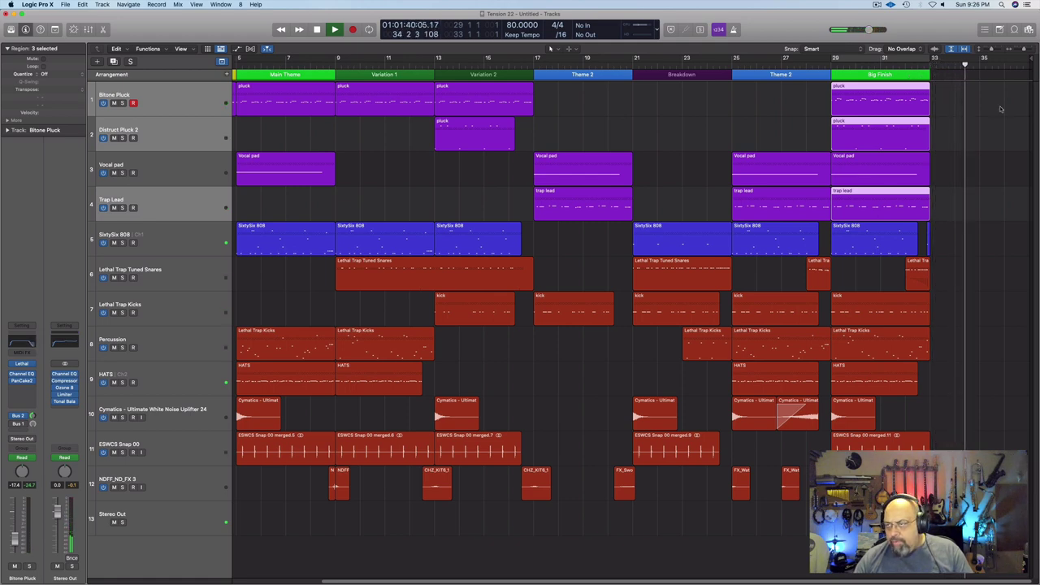
key("space")
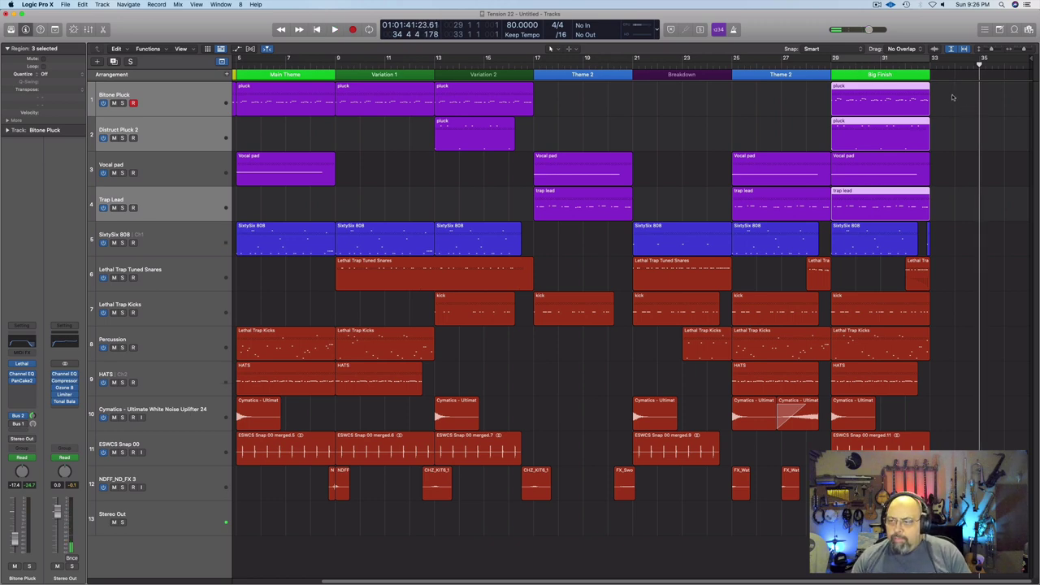
- Point out the Big Finish layers by selecting its Distruct Pluck 2, trap lead, kick and Percussion regions in turn
left_click(902, 96)
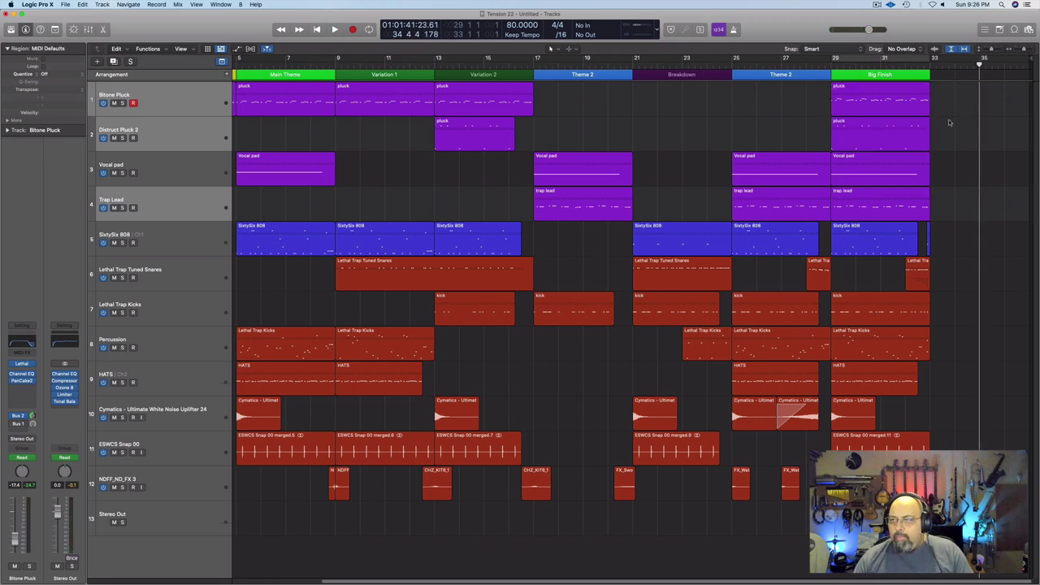
left_click(902, 134)
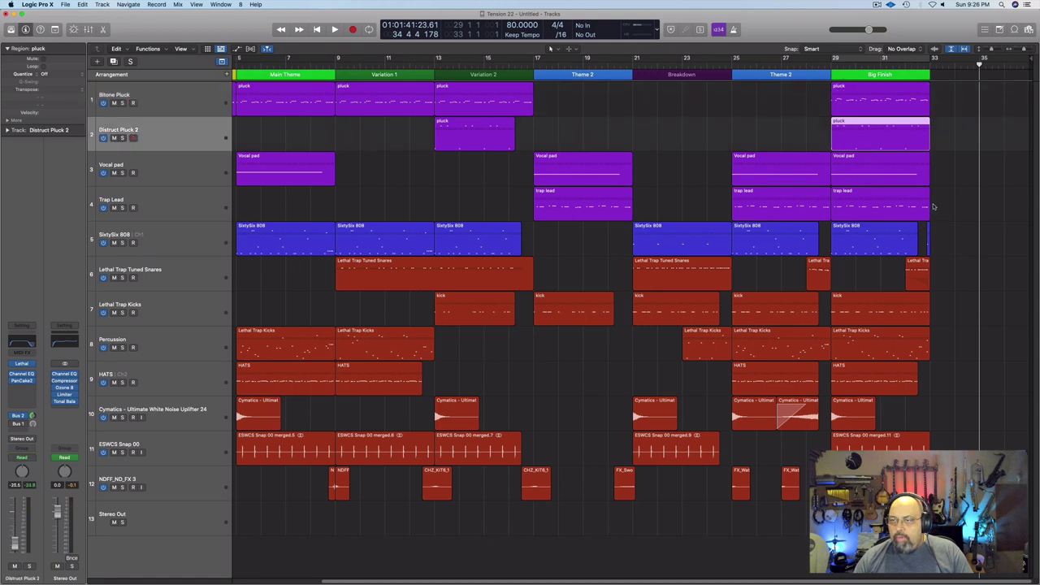
left_click(875, 206)
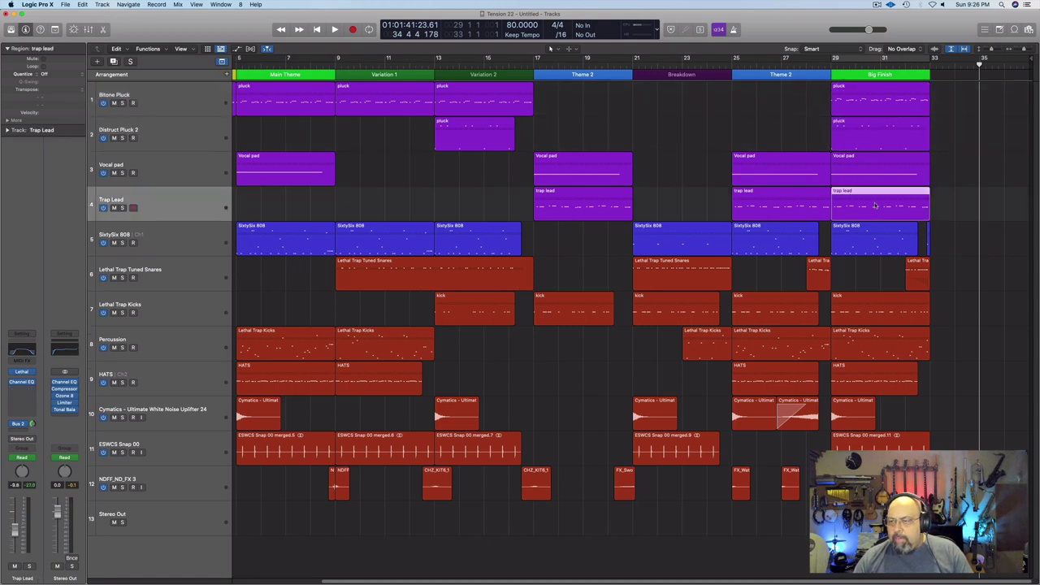
left_click(894, 308)
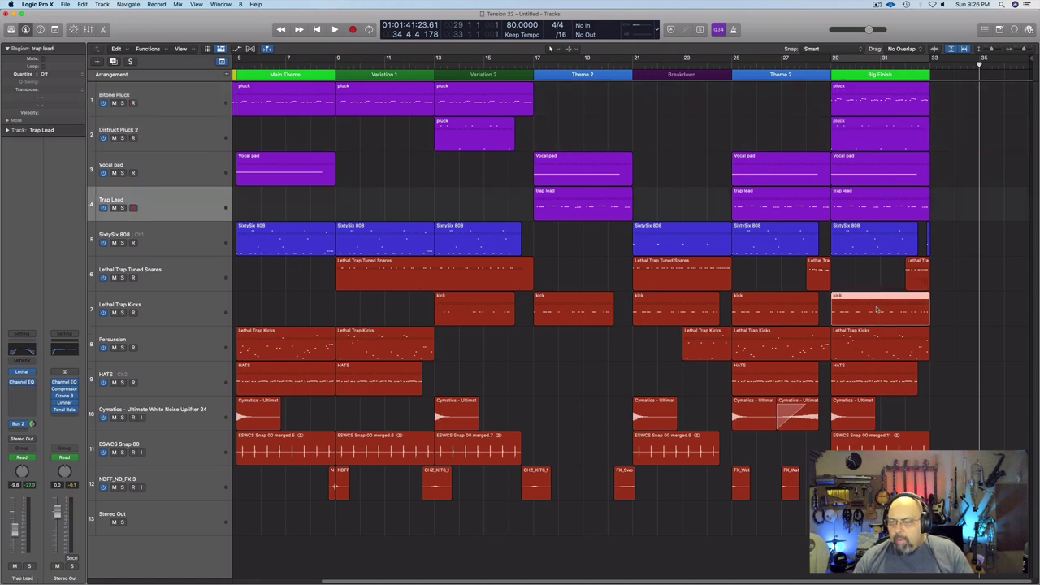
left_click(874, 349)
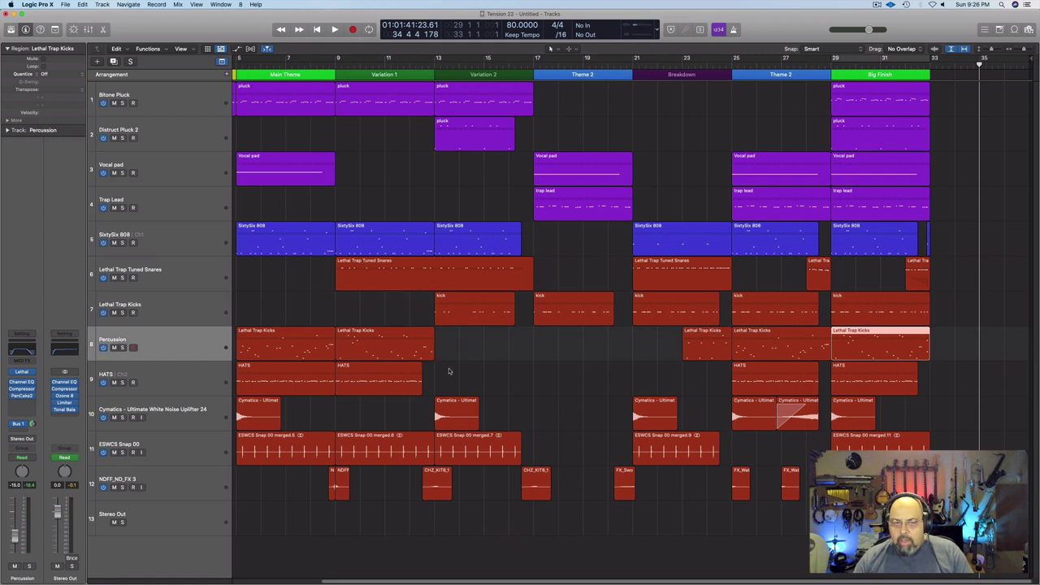
- Rename all regions on the Percussion track to perc
left_click(172, 346)
key("shift+n")
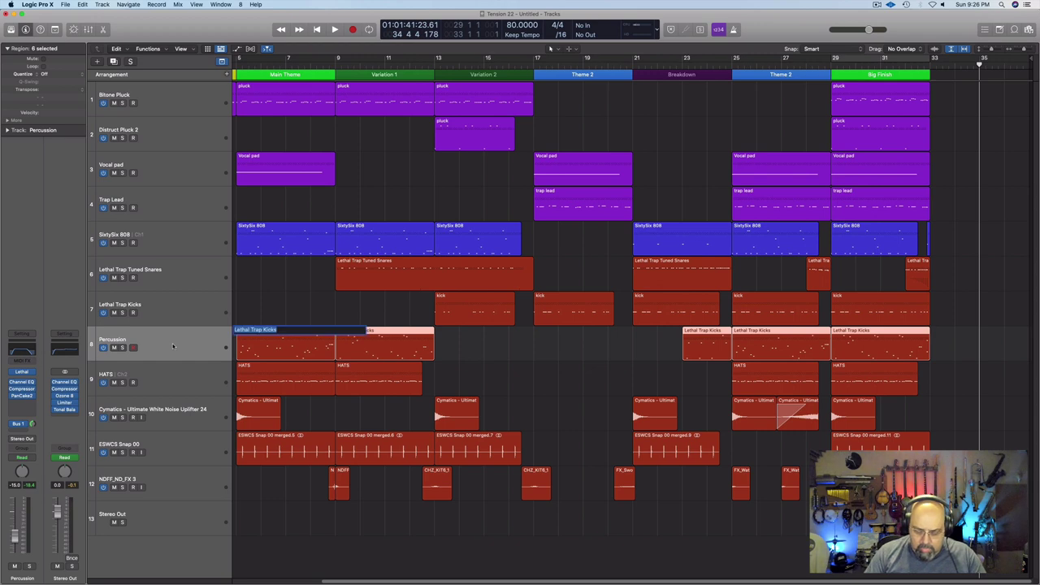
key("Return")
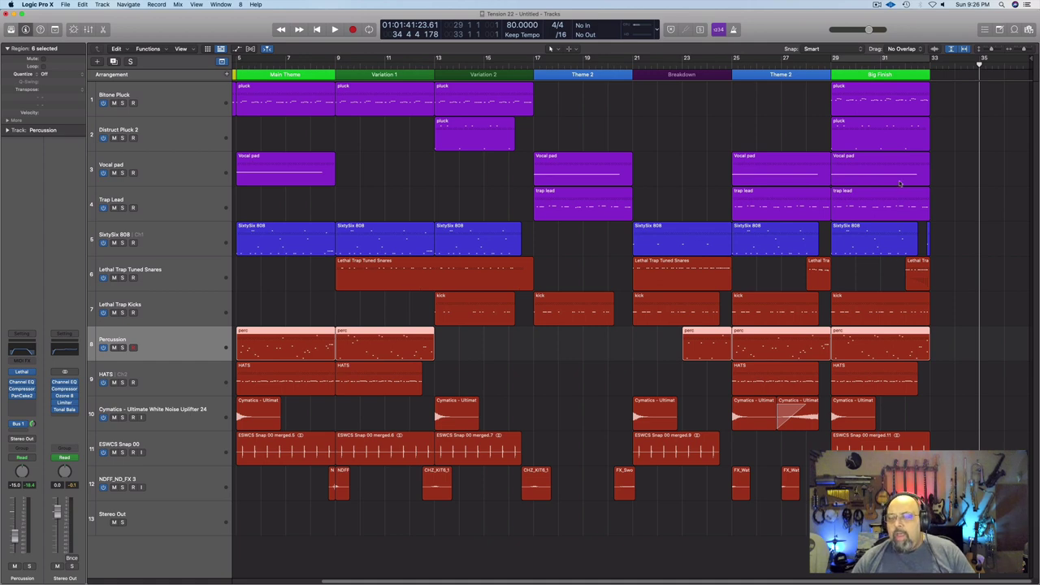
- Set the cycle range over the whole arrangement from bar 1 to 34, show the mixer and deselect all regions
left_click_drag(957, 61, 160, 140)
scroll(421, 104, "down", 1)
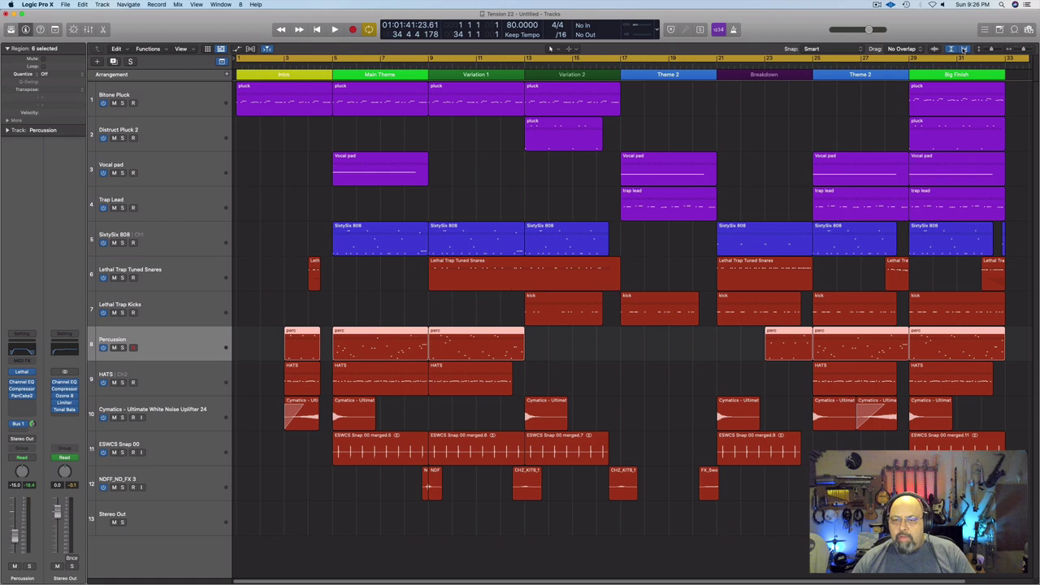
key("x")
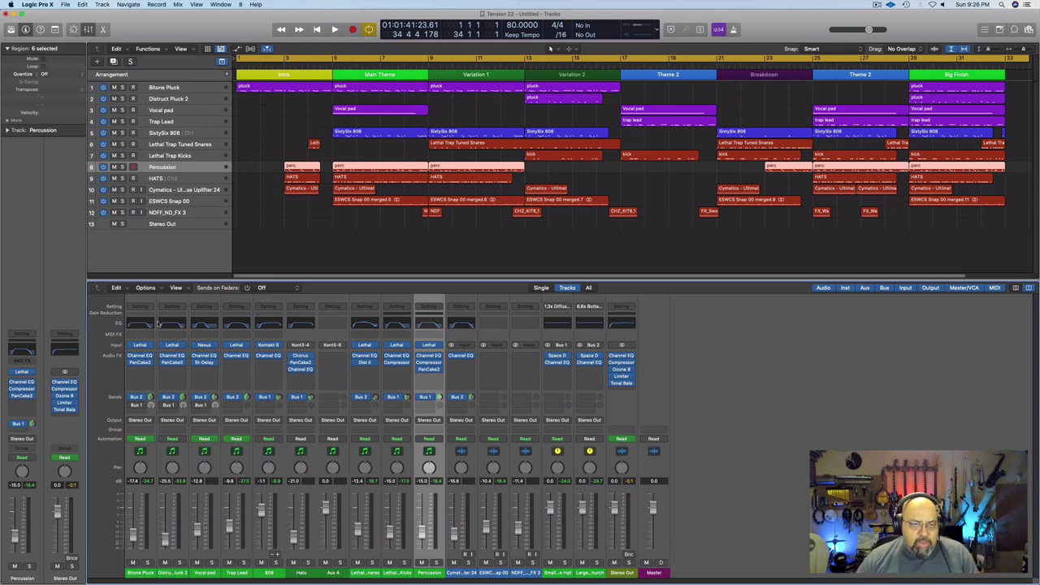
left_click(396, 252)
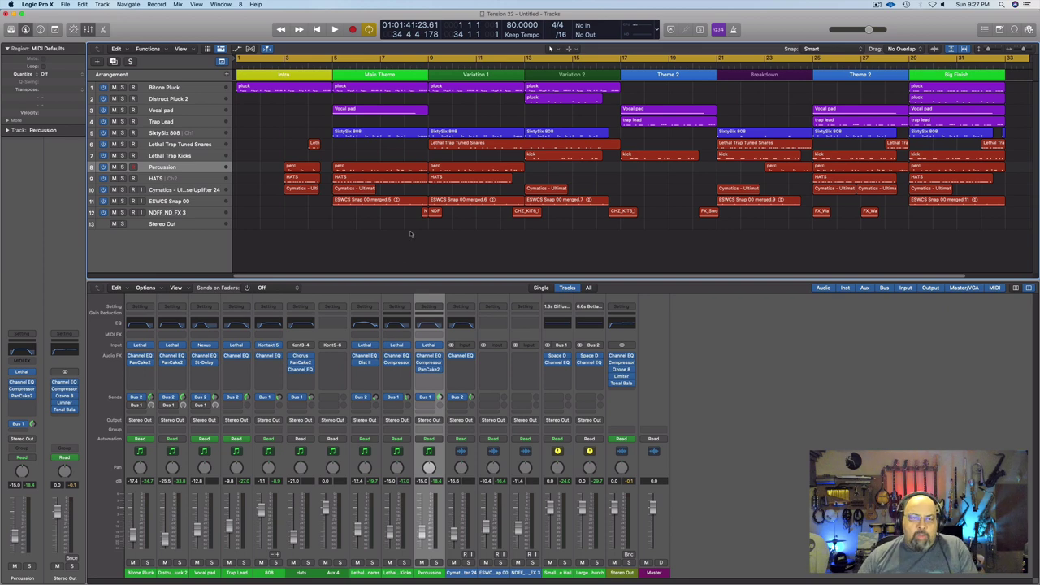
- Play the track with Bitone Pluck's Channel EQ open, raise its low cut to 275 Hz, and close the EQ
left_click(182, 88)
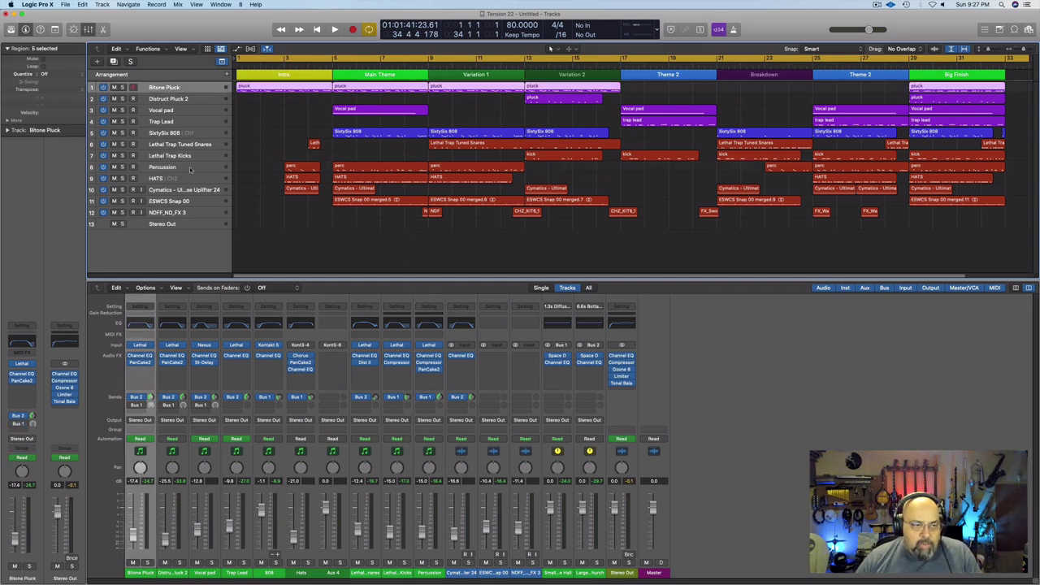
left_click(147, 326)
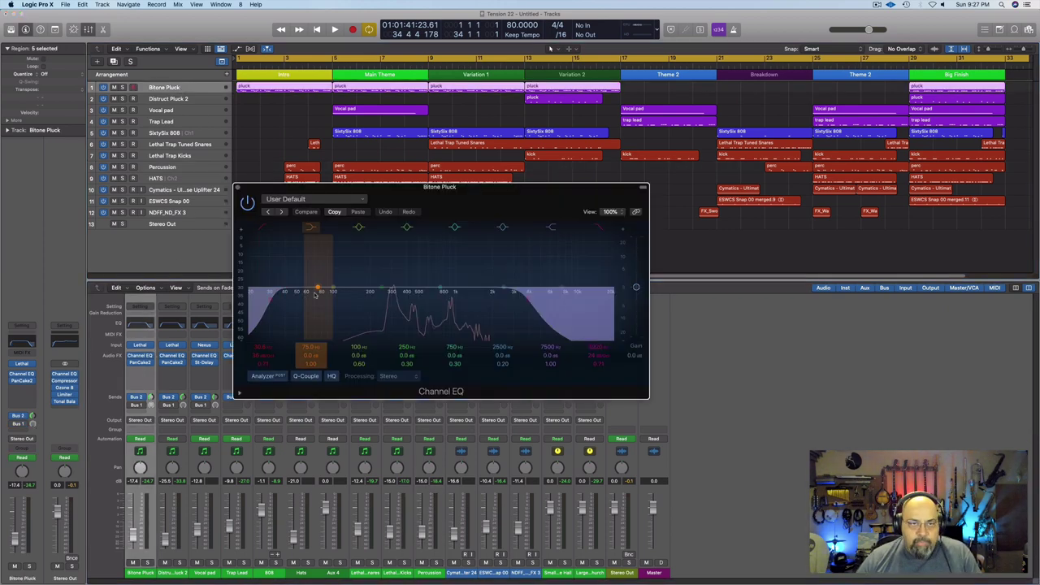
key("space")
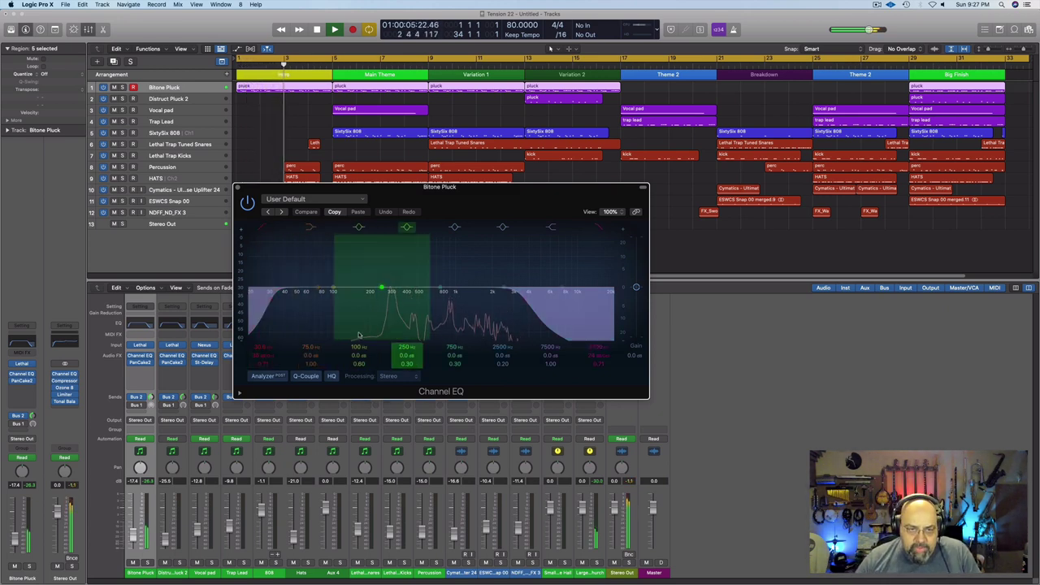
left_click_drag(276, 308, 387, 300)
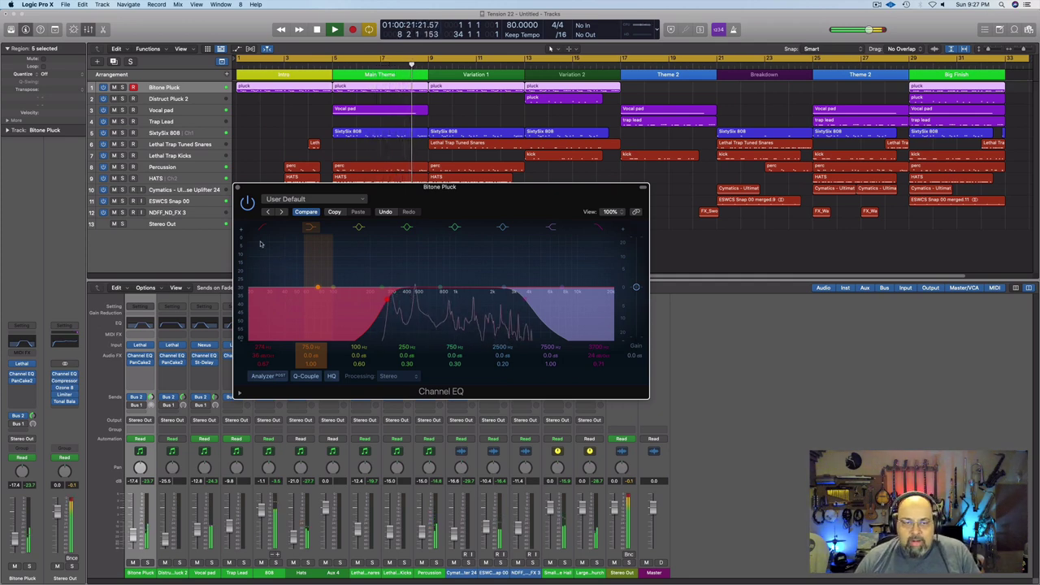
left_click(239, 188)
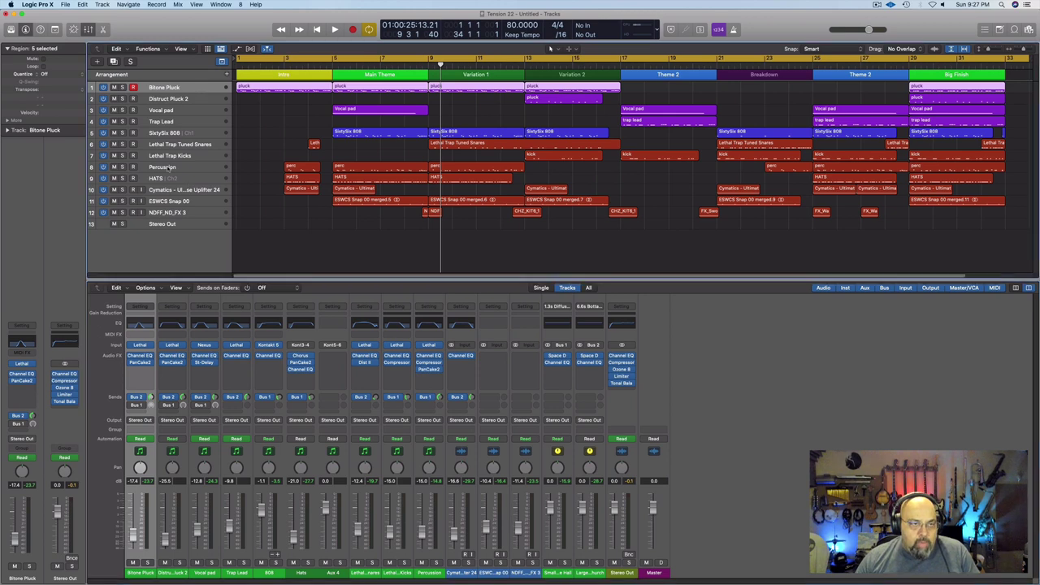
- Show the PanCake2 panning effect on Bitone Pluck while playing the Intro, and close the plug-in
left_click(140, 363)
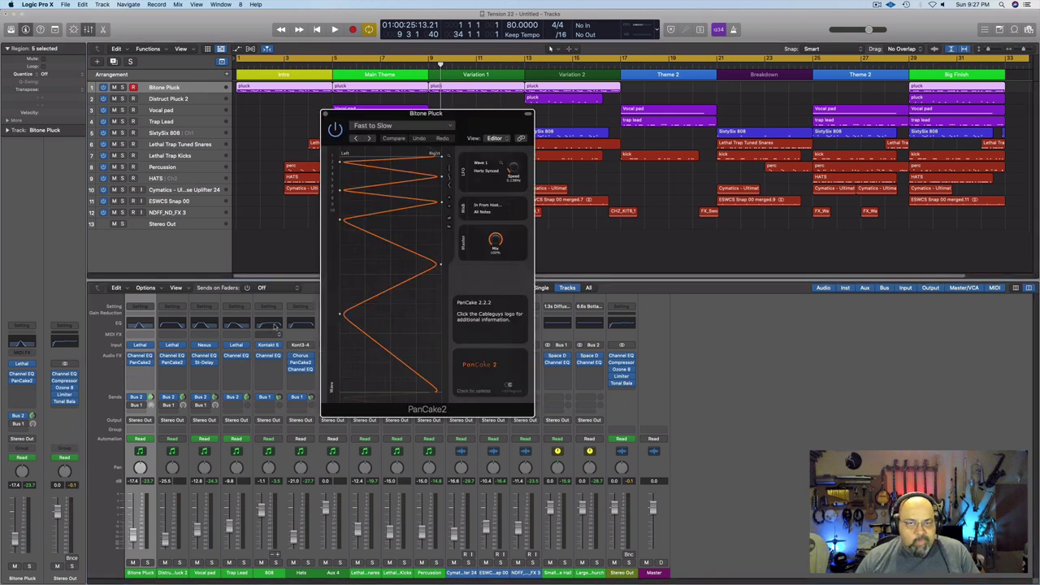
key("space")
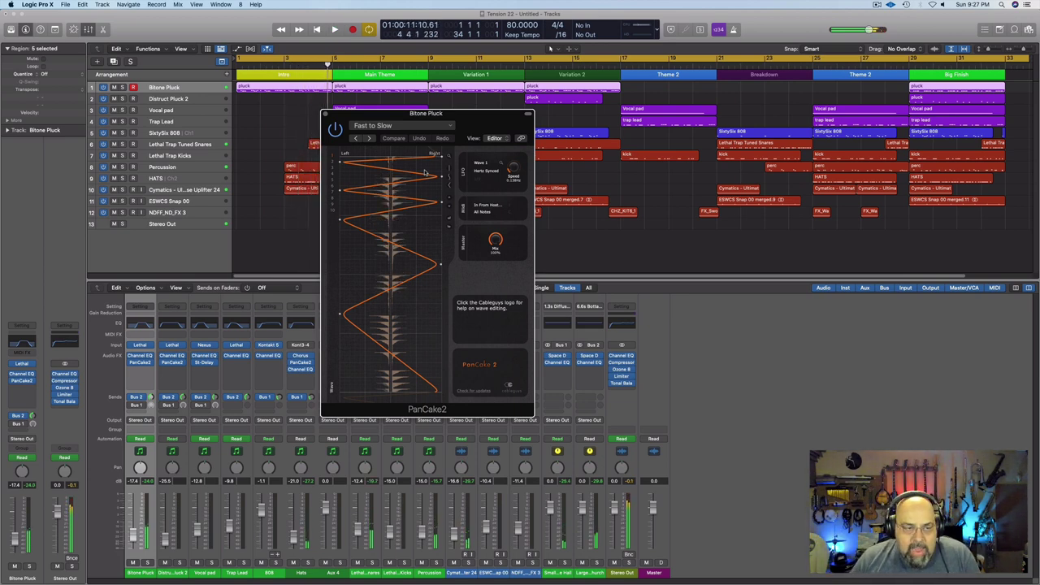
left_click(326, 116)
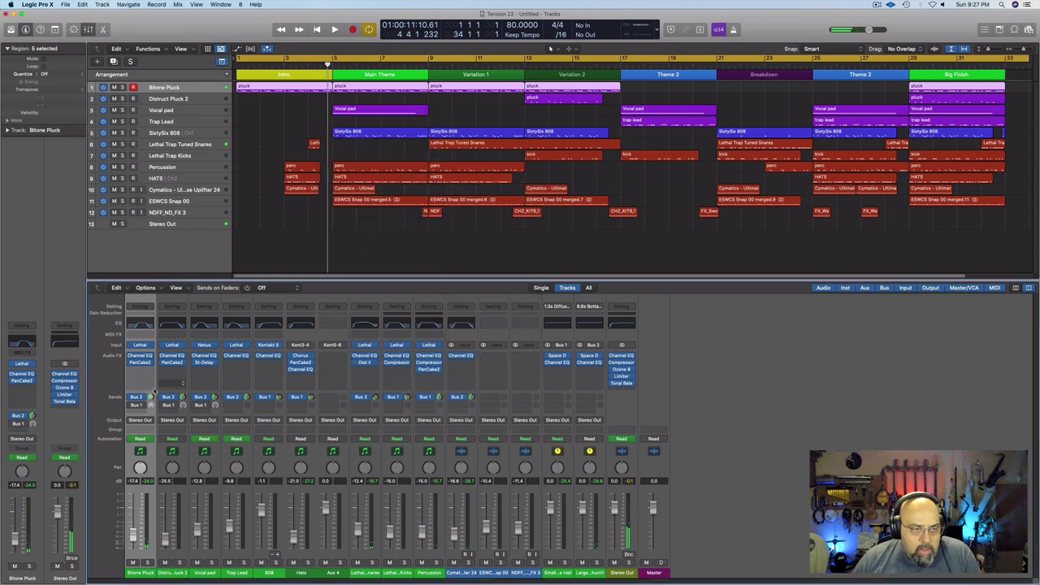
- Open the Space Designer reverb on the Bus 2 large hall channel and play the song from the beginning
left_click(589, 355)
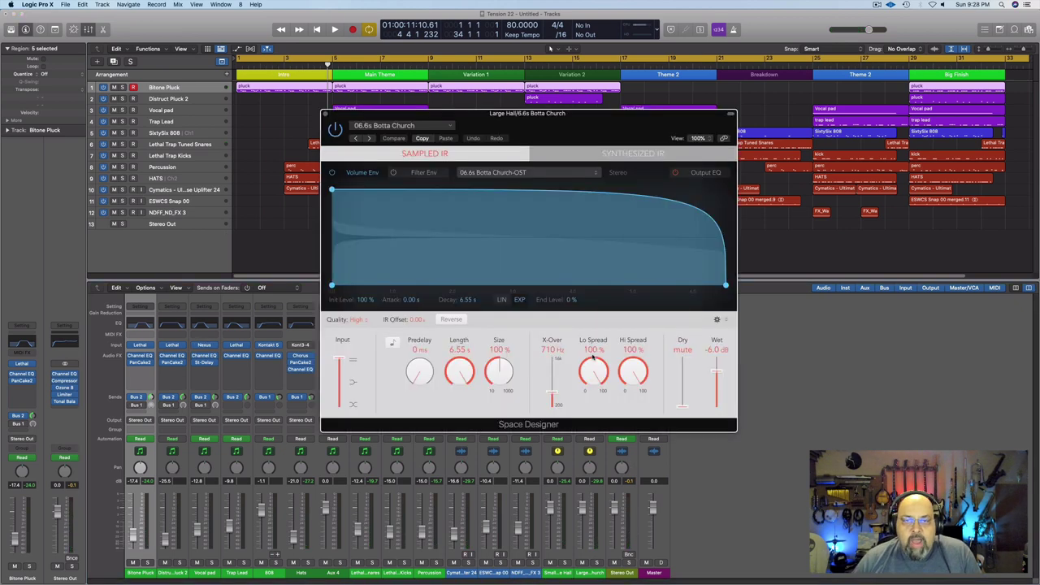
key("Return")
key("space")
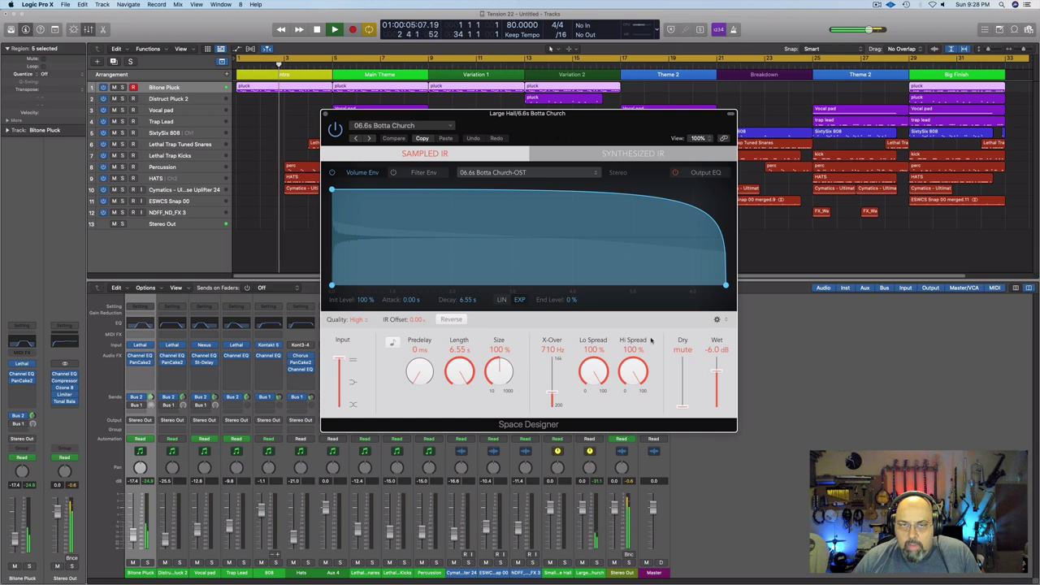
- Close the Space Designer reverb, stop playback and play the song again from the beginning
key("super+w")
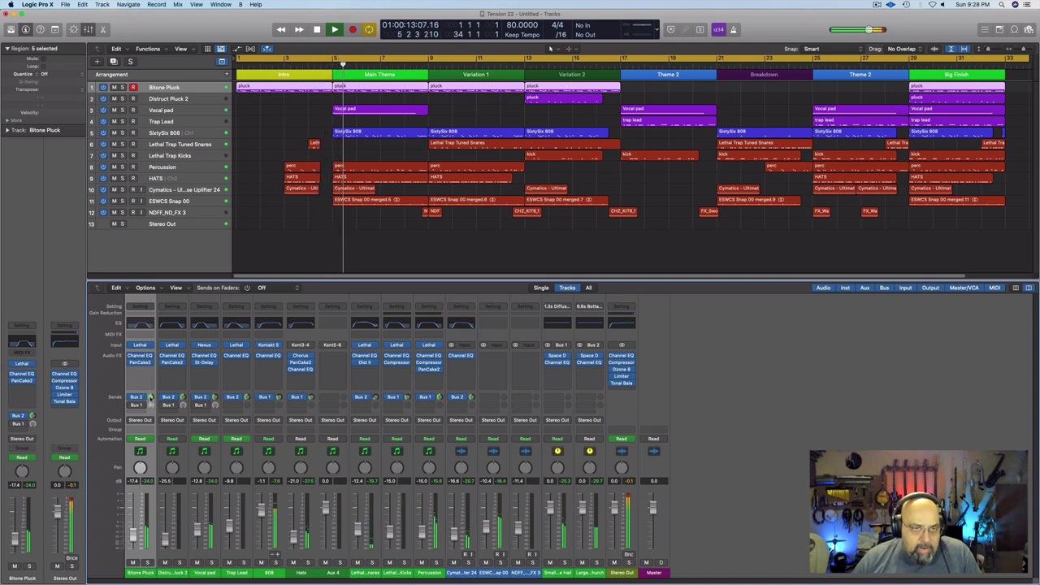
key("space")
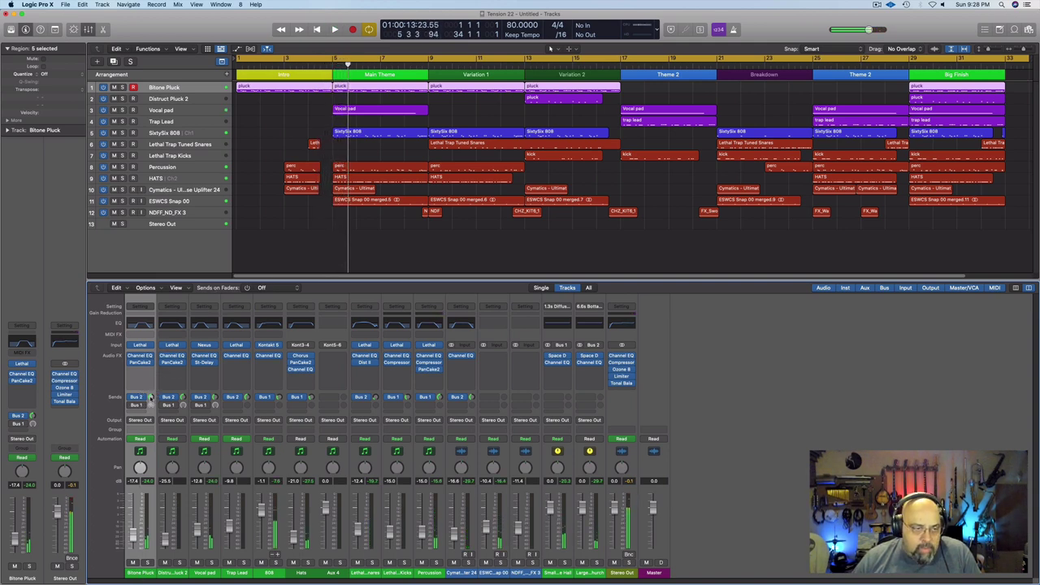
key("Return")
key("space")
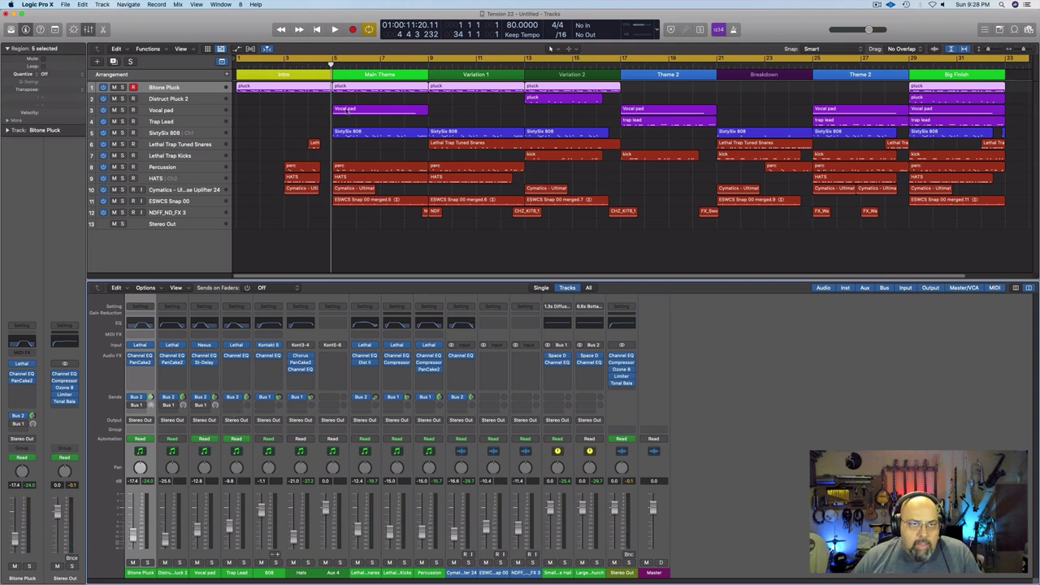
- Open PanCake2 on Distruct Pluck 2 and briefly play Variation 2 from bar 13 to show its panning
left_click(195, 122)
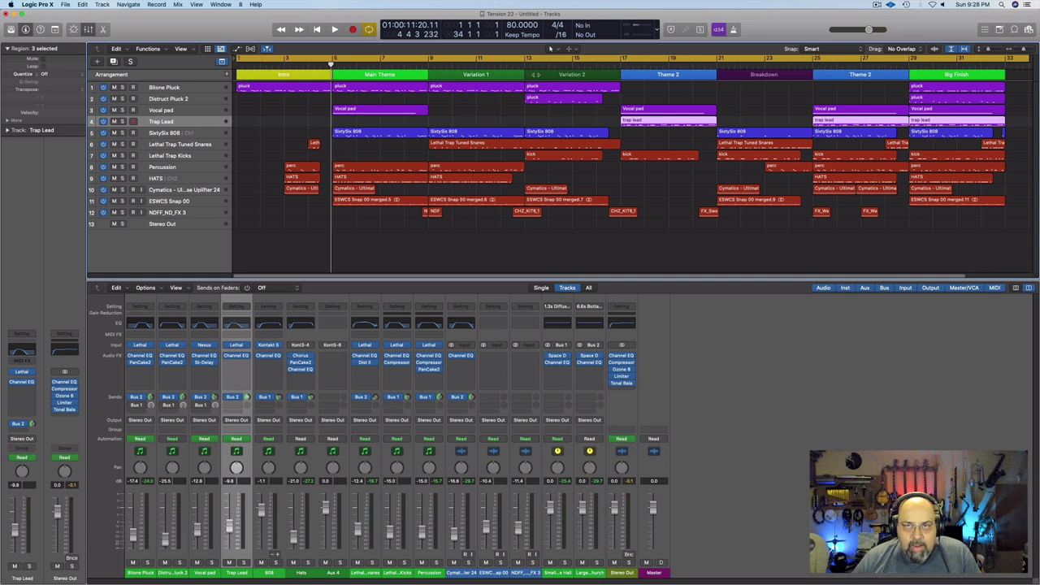
left_click(528, 62)
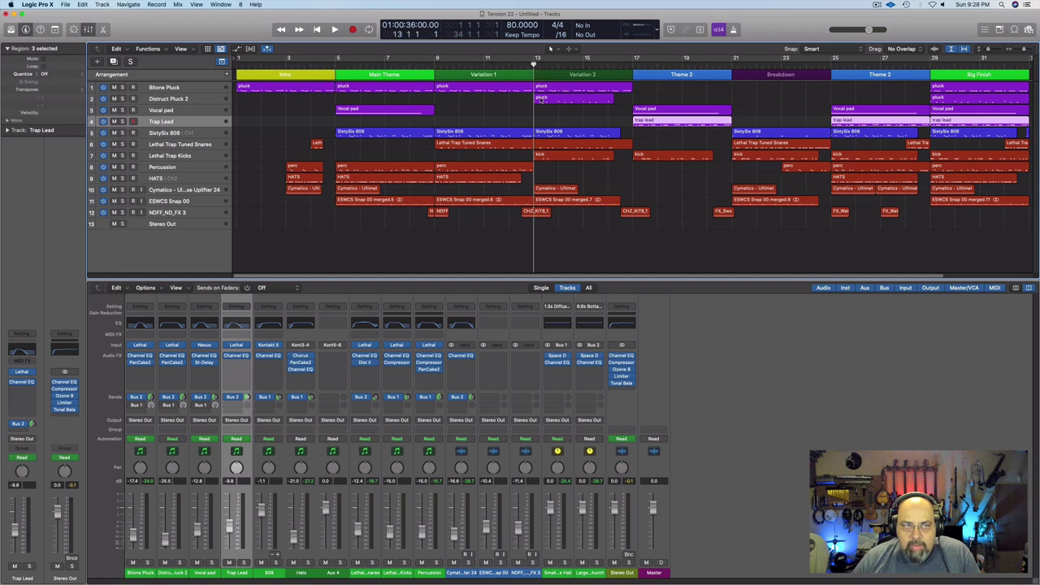
left_click(542, 98)
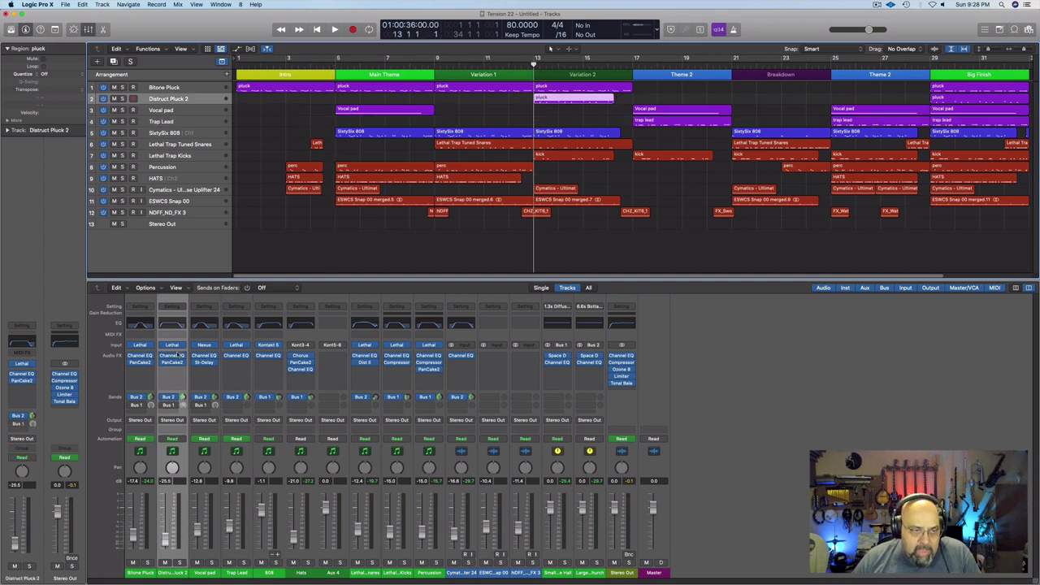
left_click(172, 361)
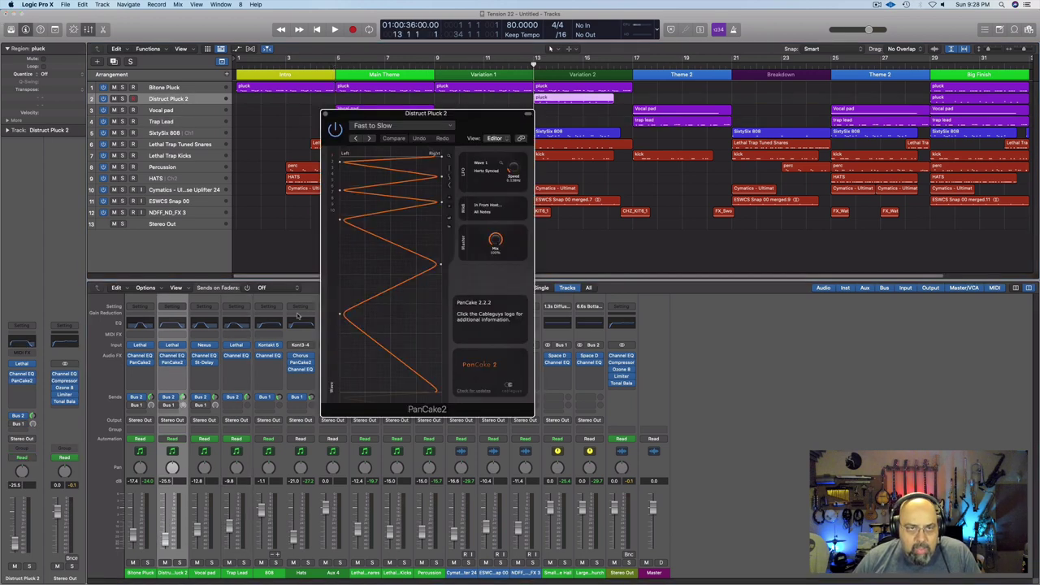
left_click_drag(465, 121, 568, 135)
key("space")
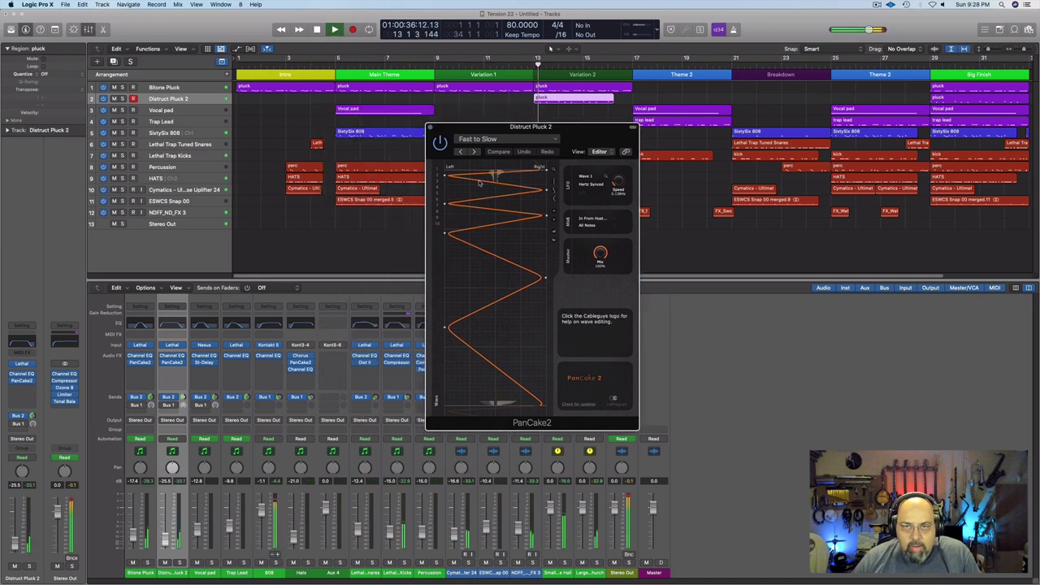
key("space")
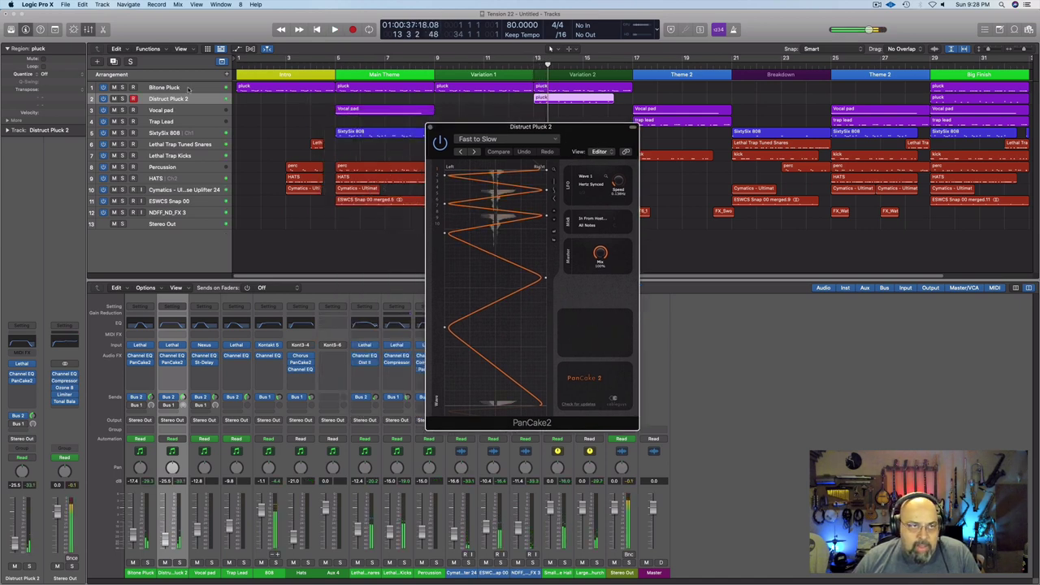
- Open Bitone Pluck's PanCake2 beside Distruct Pluck 2's and resume playback to compare the two pan waves
left_click(188, 88)
left_click(140, 362)
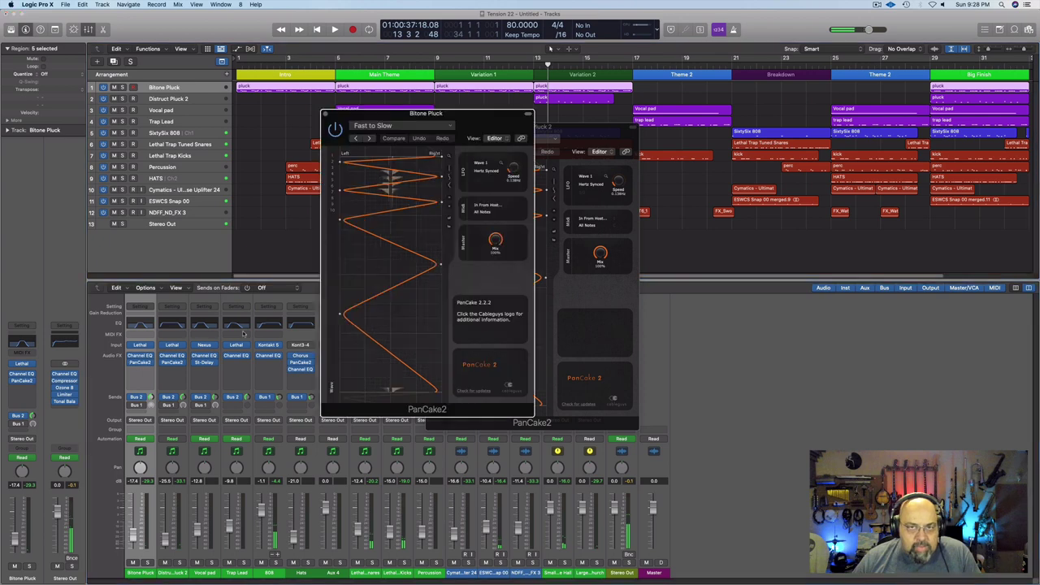
left_click_drag(487, 113, 375, 126)
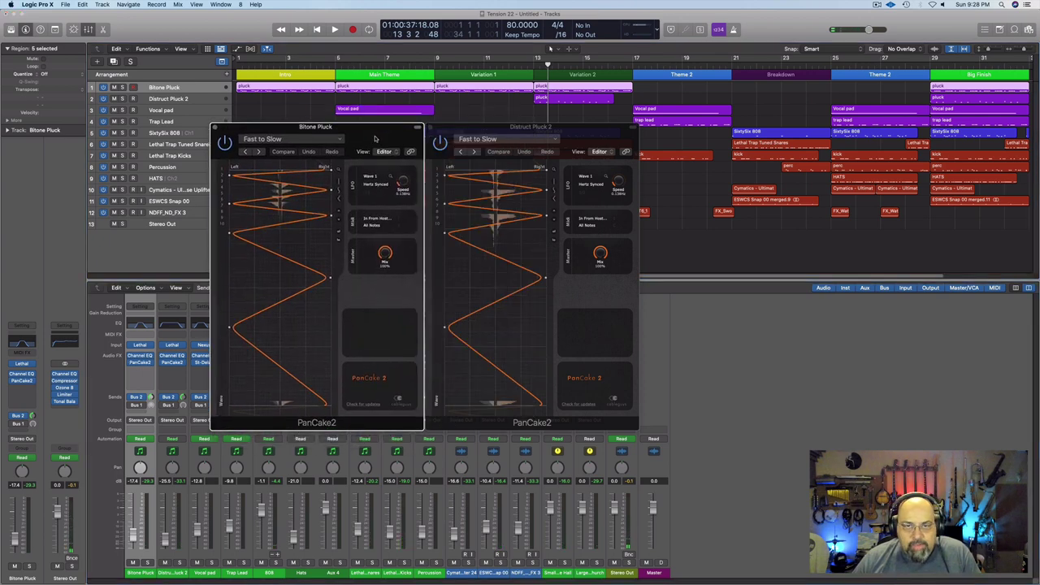
key("space")
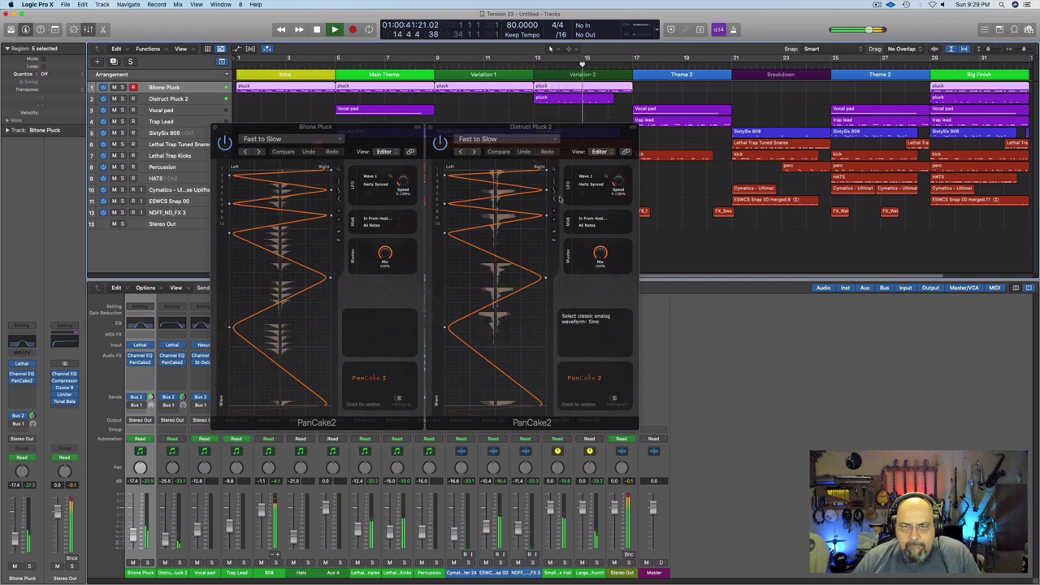
- Shift Distruct Pluck 2's pan wave so it is offset from Bitone Pluck's, and close both PanCake2 windows
left_click(554, 221)
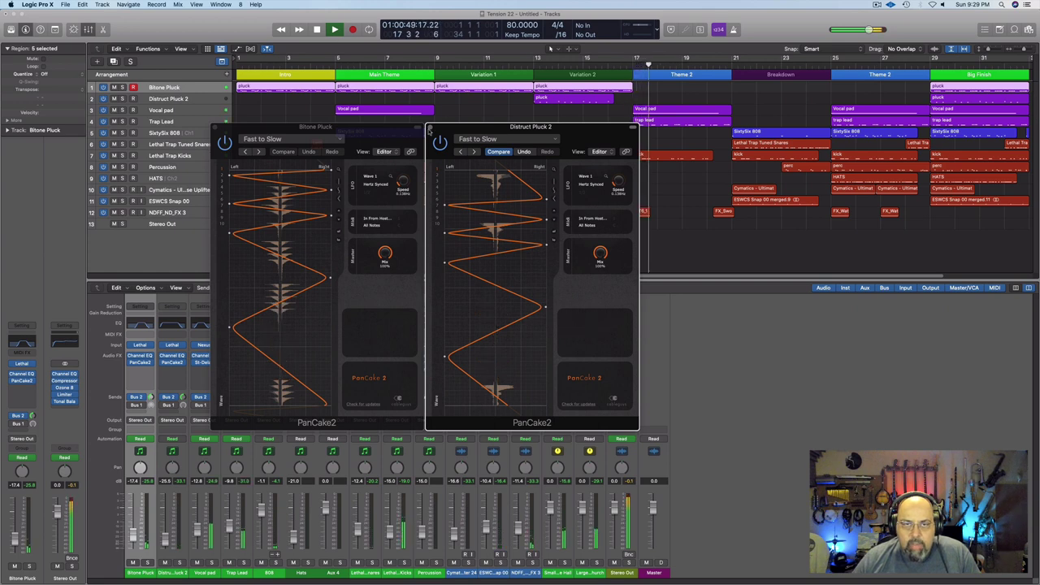
left_click(430, 129)
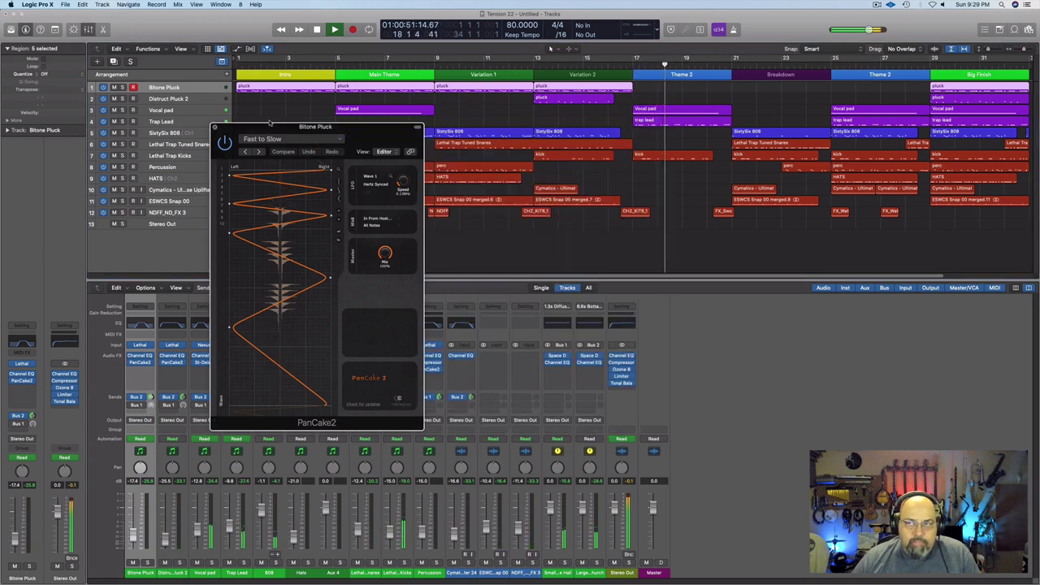
key("super+w")
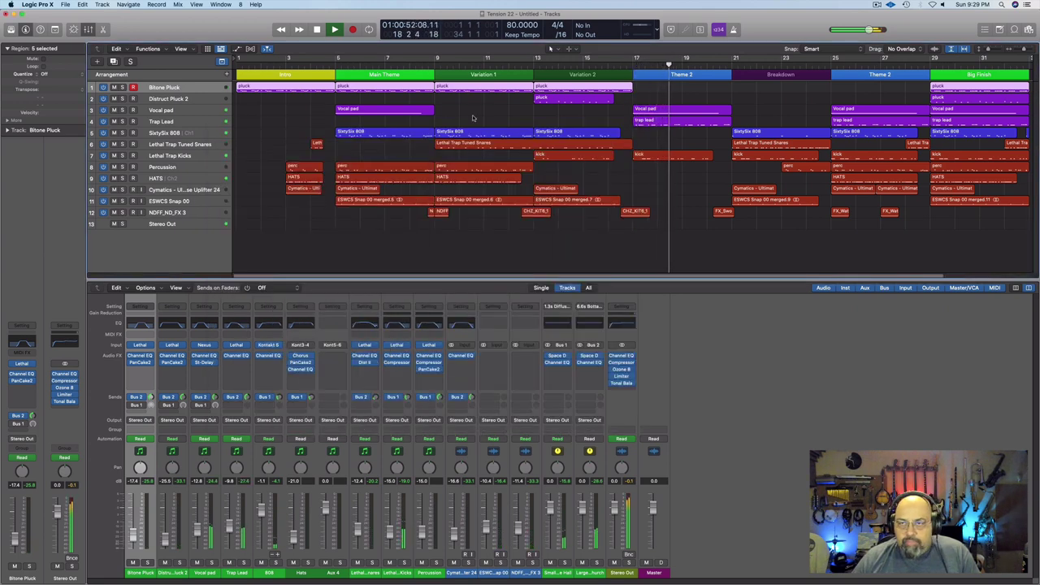
- Select the Vocal pad track, stop playback, and show the Space Designer small hall reverb on Bus 1 before closing it
left_click(187, 112)
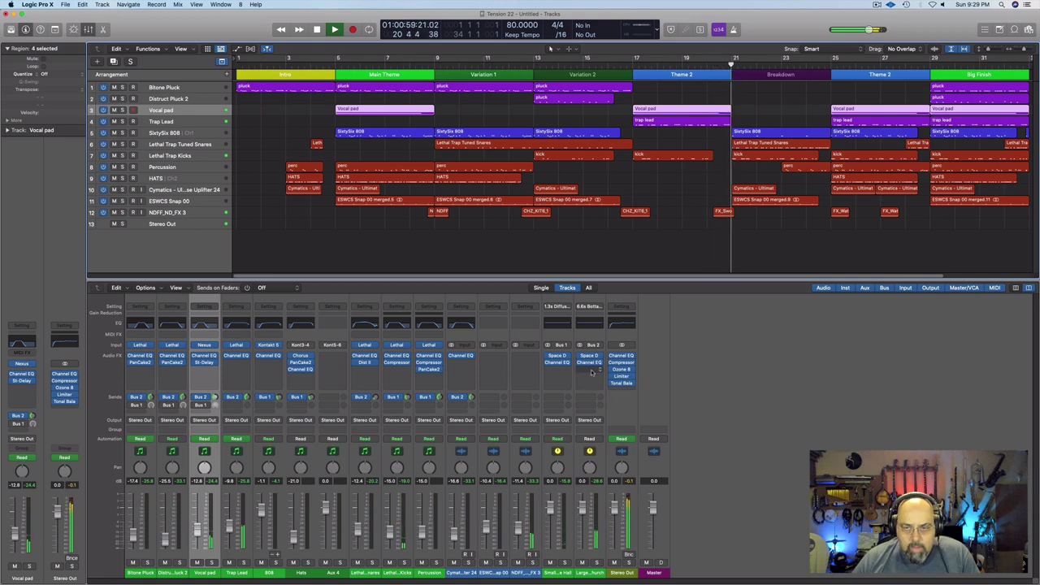
key("space")
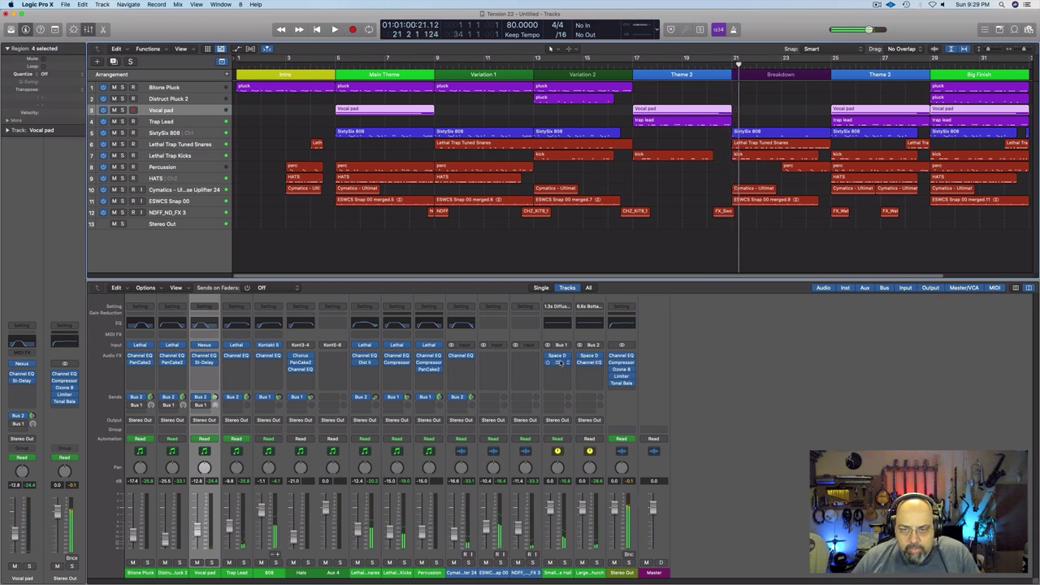
left_click(558, 357)
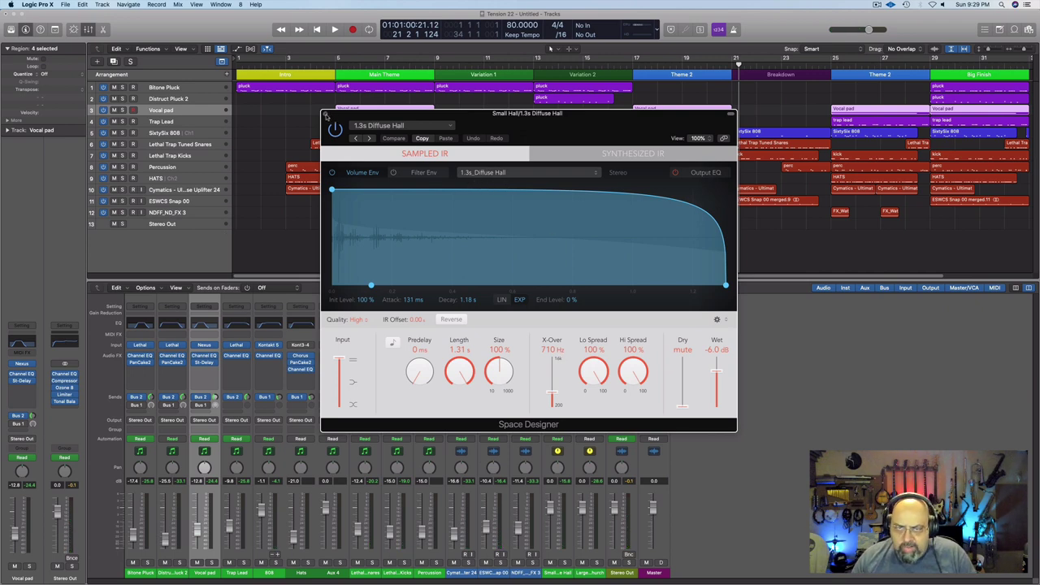
left_click(326, 114)
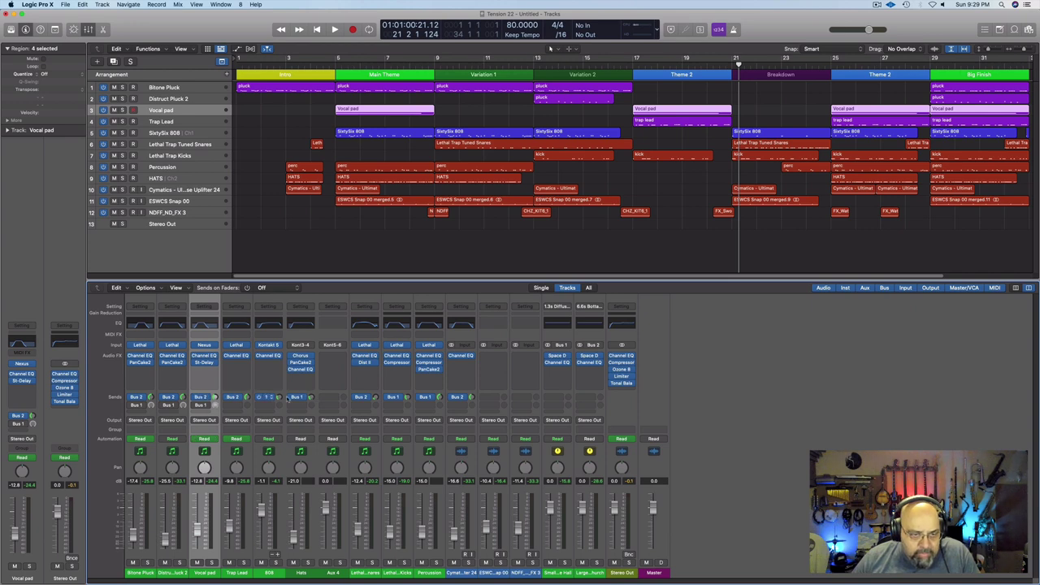
- Point out the channels sent to the Bus 1 small hall, selecting Hats, Lethal Trap Kicks and Percussion in turn
left_click_drag(265, 396, 296, 397)
left_click(301, 470)
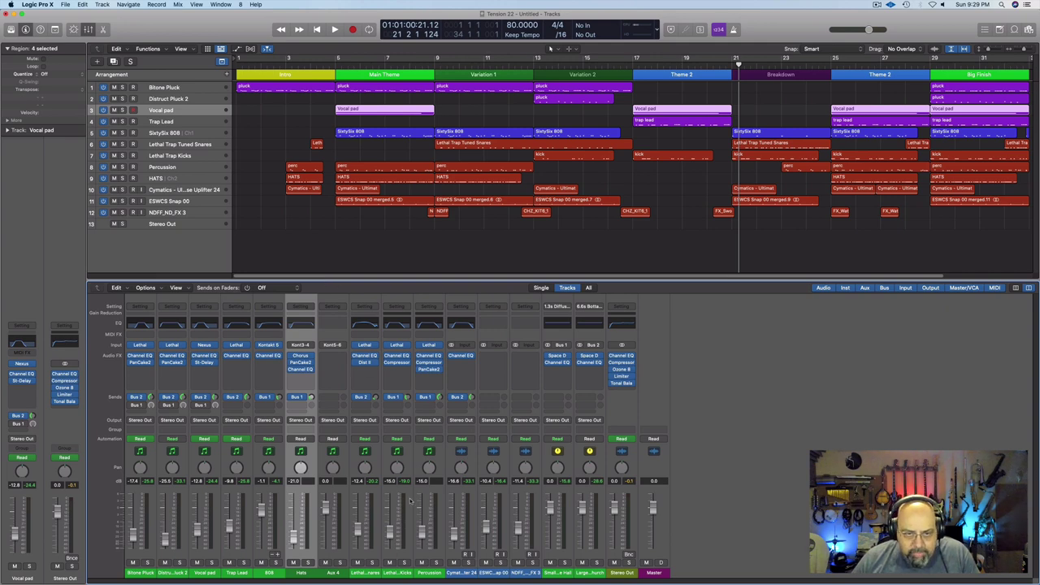
left_click(395, 573)
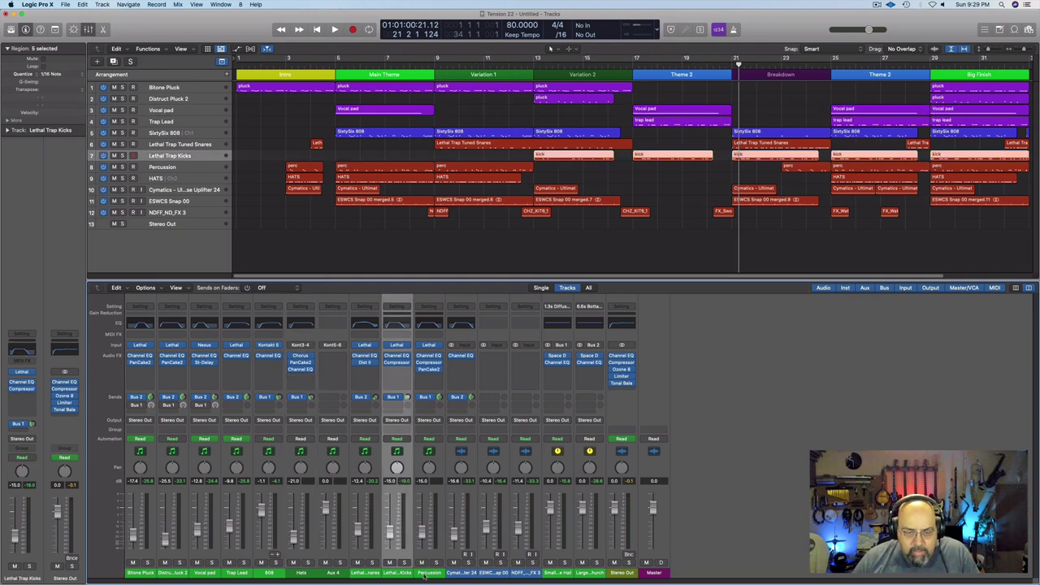
left_click(431, 573)
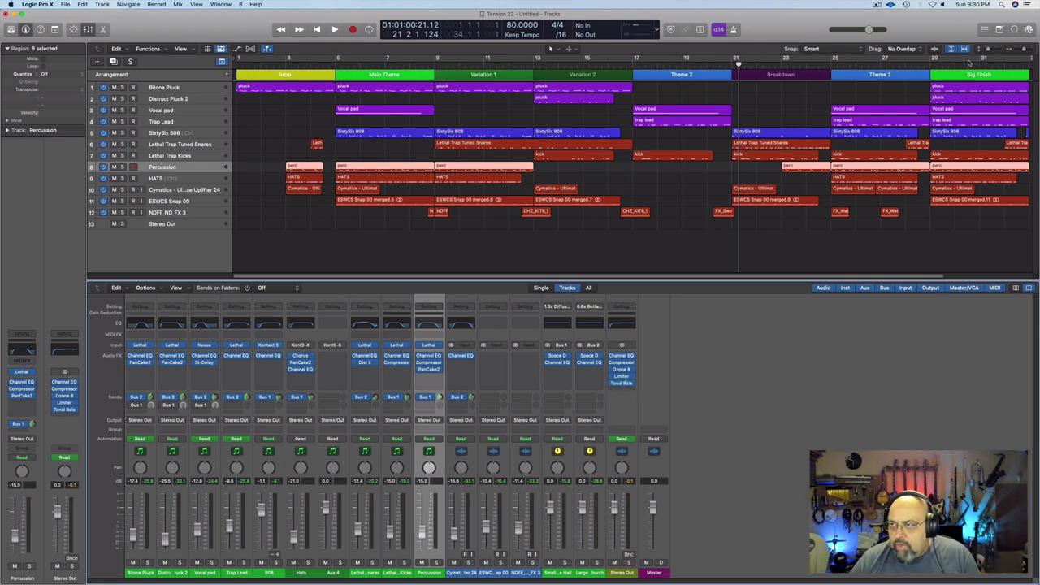
- Cycle the Big Finish from bar 29 and play it with Tonal Balance Control open on Stereo Out
left_click(943, 63)
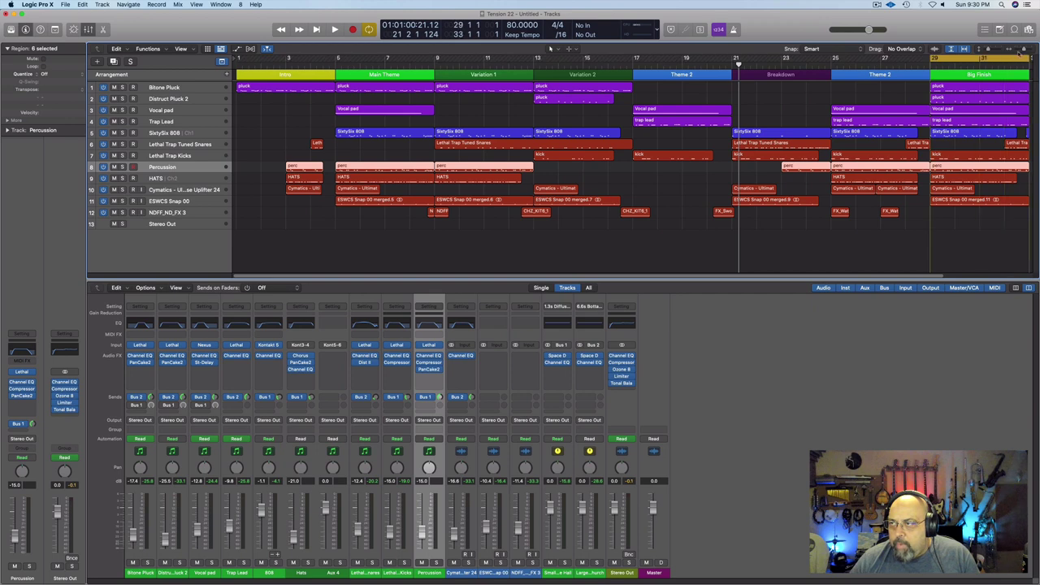
key("space")
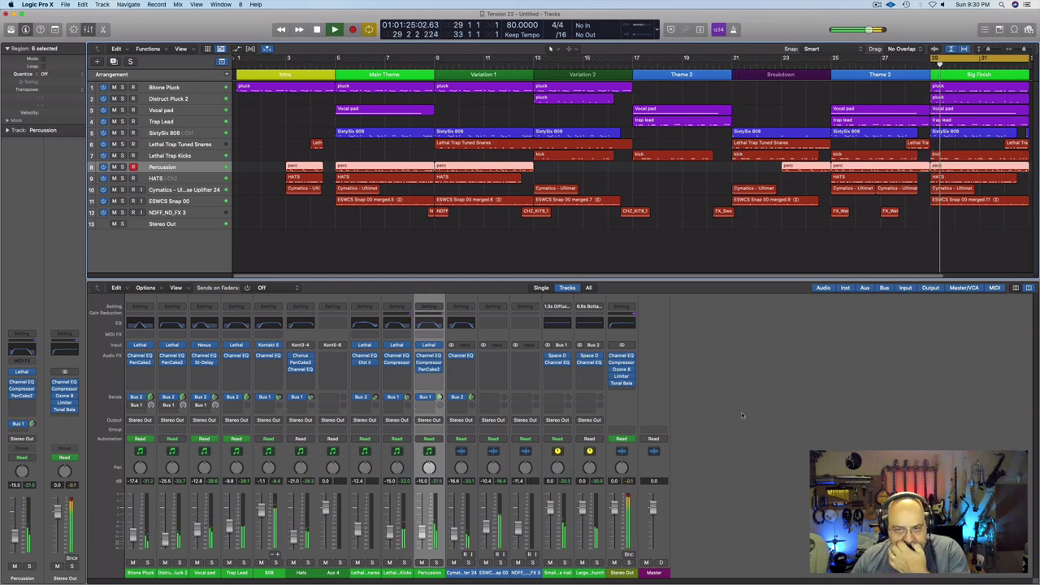
left_click(623, 383)
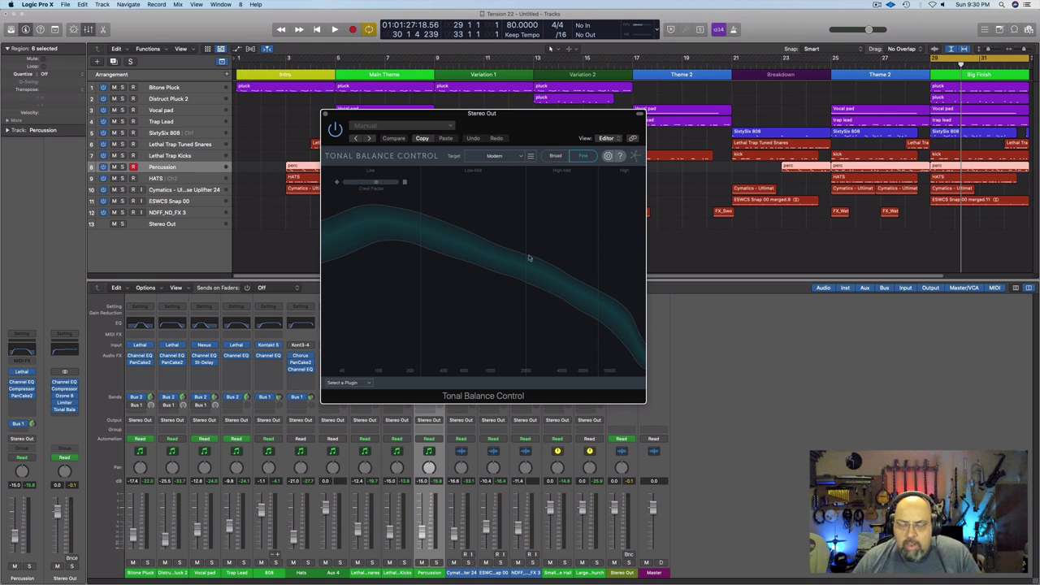
key("space")
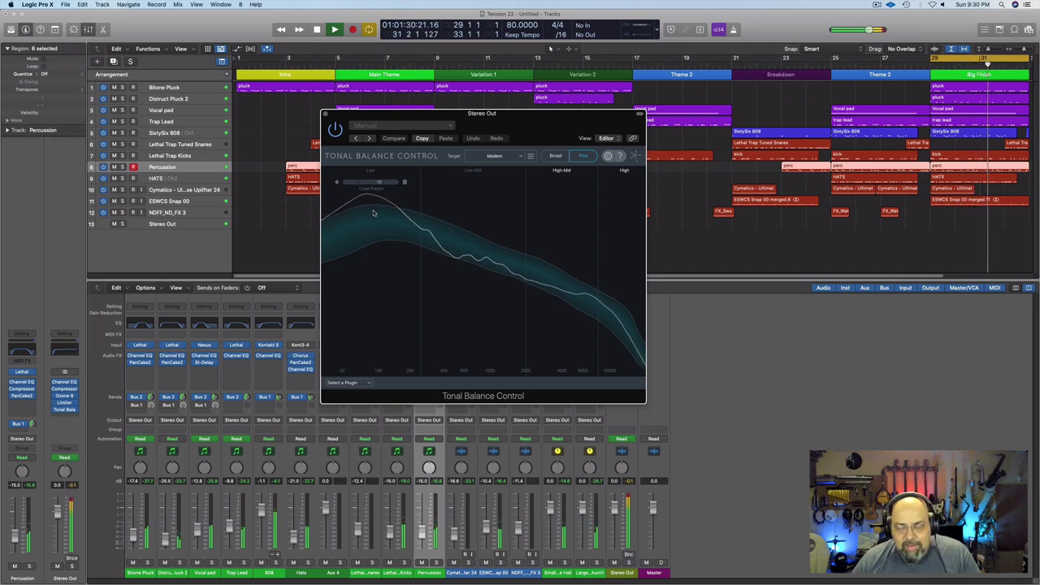
- Show Tonal Balance Control's Broad view, return to Fine, close the plug-in and stop playback
left_click(557, 156)
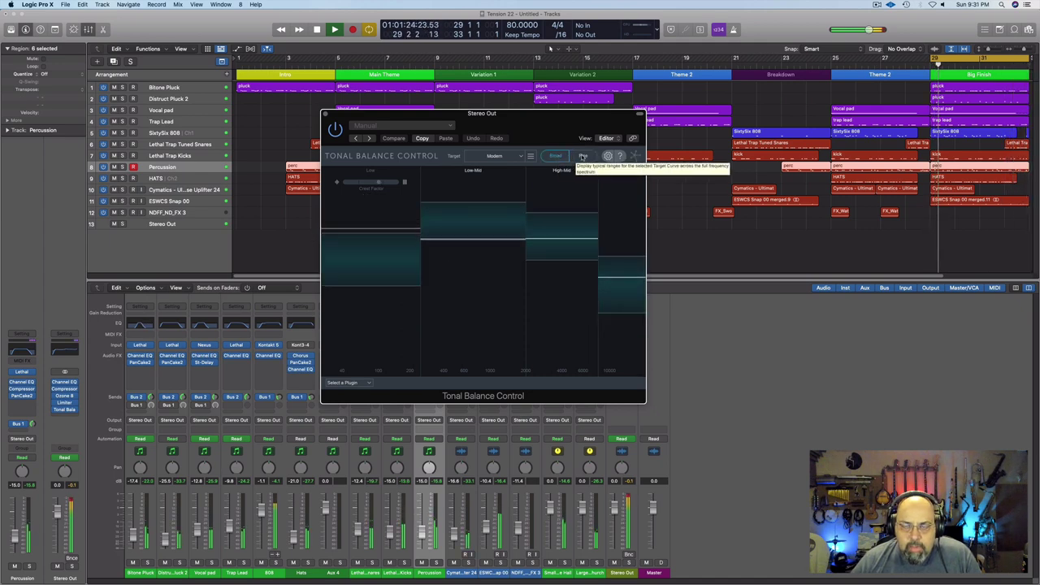
left_click(583, 156)
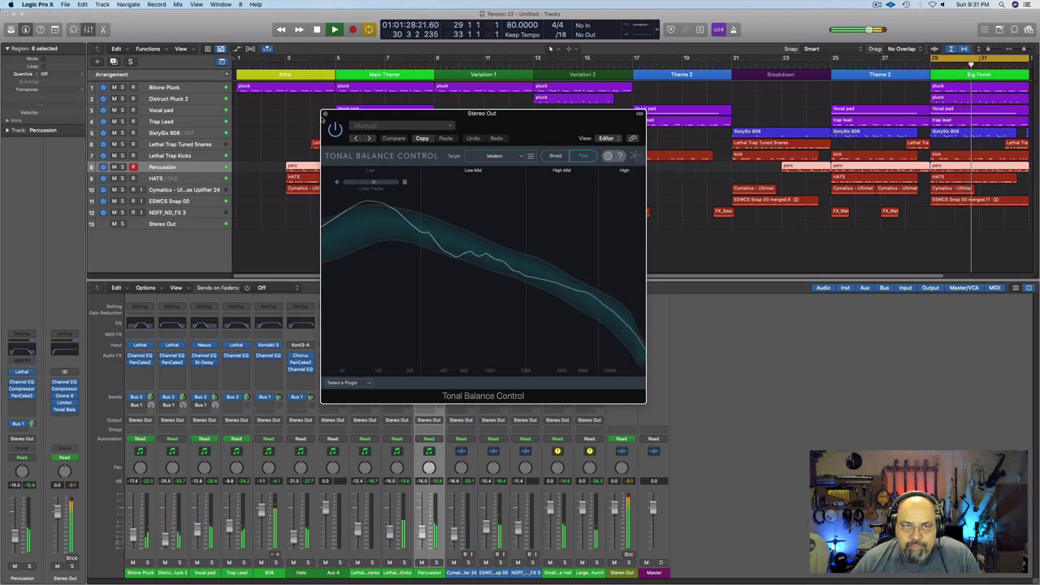
key("super+w")
key("space")
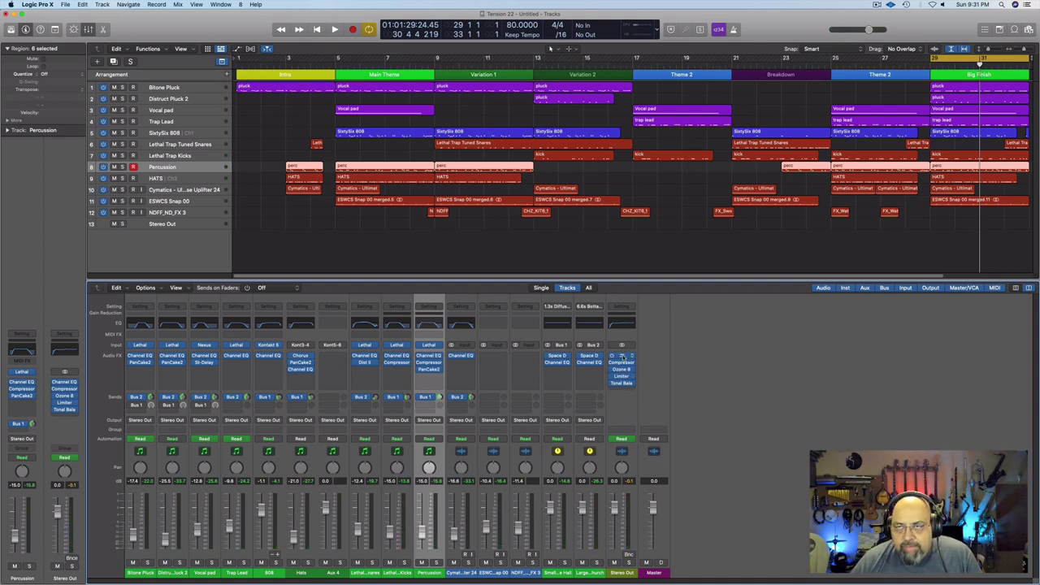
- Show Stereo Out's Channel EQ with the Final Mix - Hip Hop setting during playback, close it and stop
left_click(621, 357)
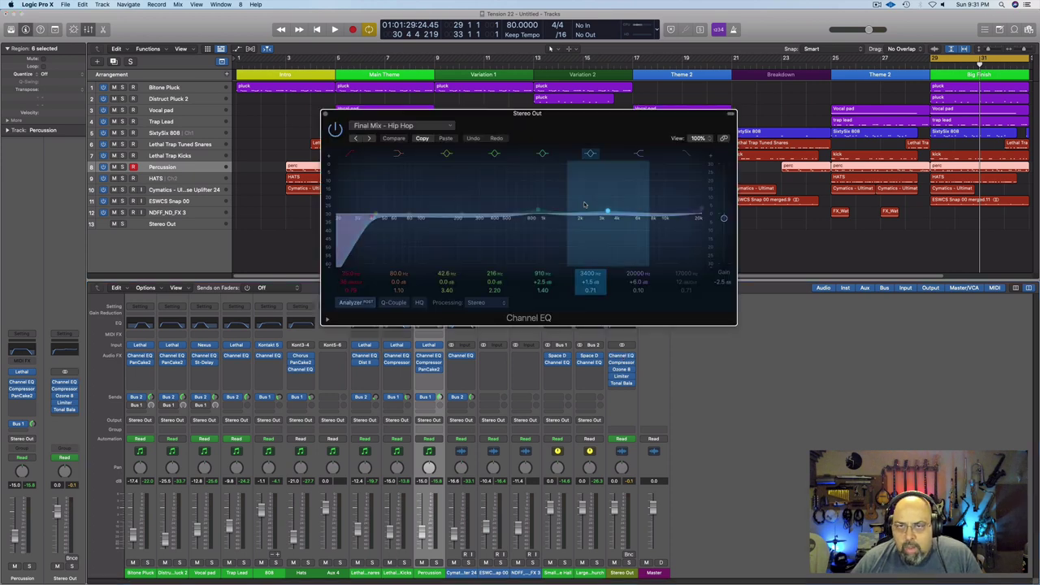
left_click_drag(599, 129, 532, 126)
key("space")
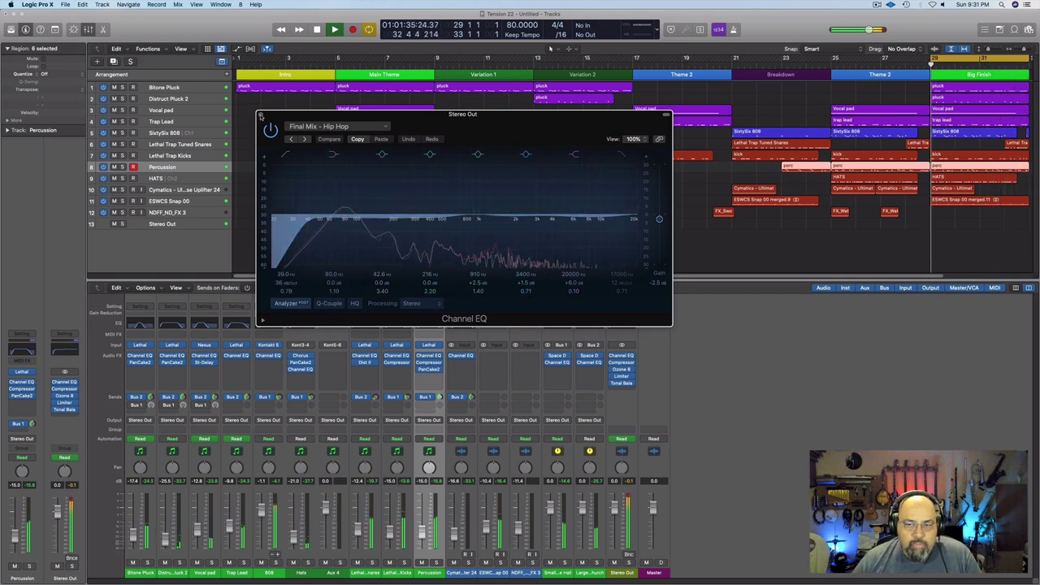
left_click(260, 115)
key("space")
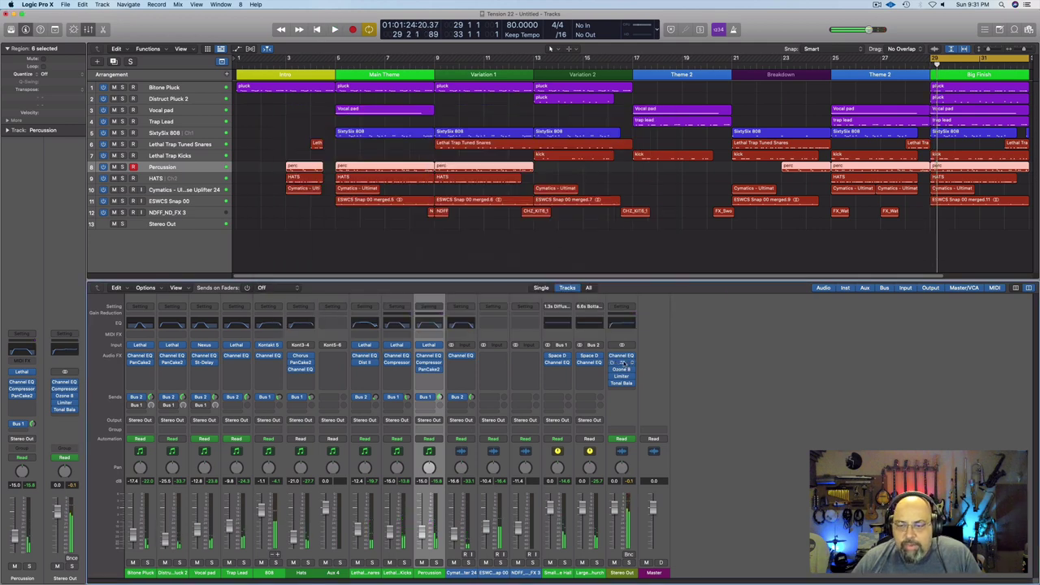
- Load the Platinum Analog Tape setting in Stereo Out's Compressor, play it briefly and close the plug-in
left_click(623, 363)
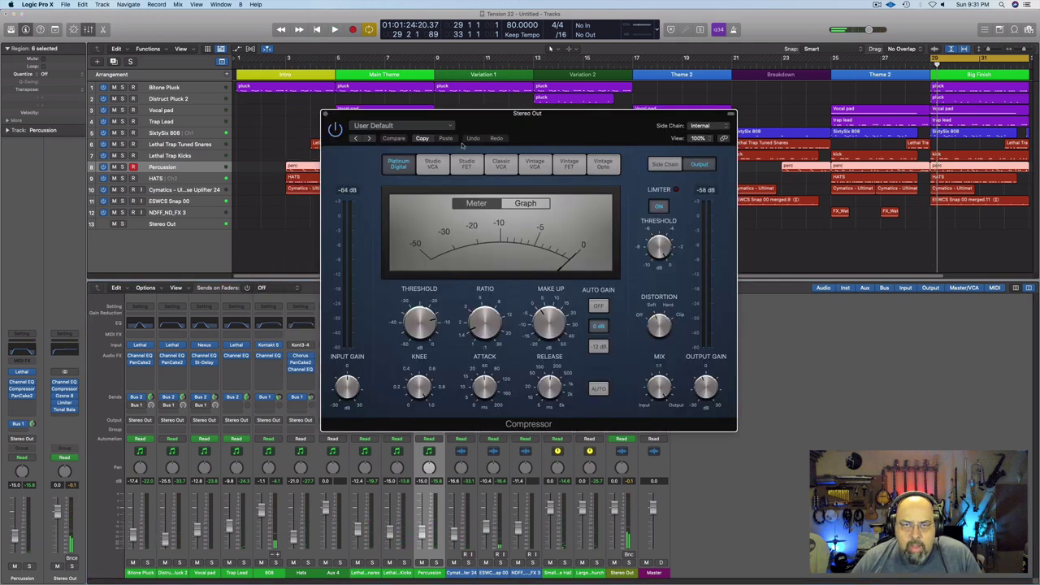
left_click_drag(564, 118, 520, 125)
left_click(363, 135)
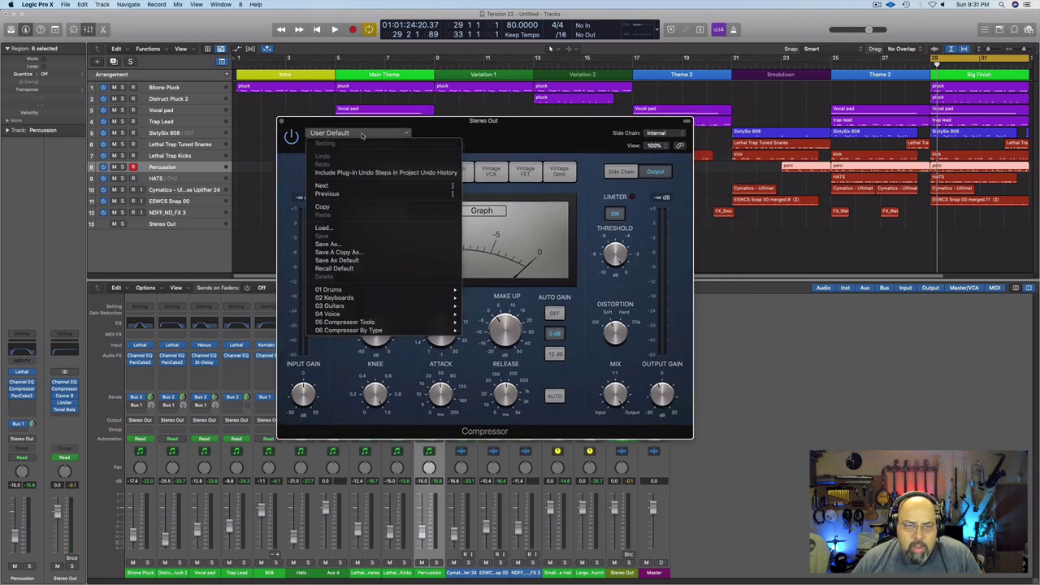
mouse_move(398, 323)
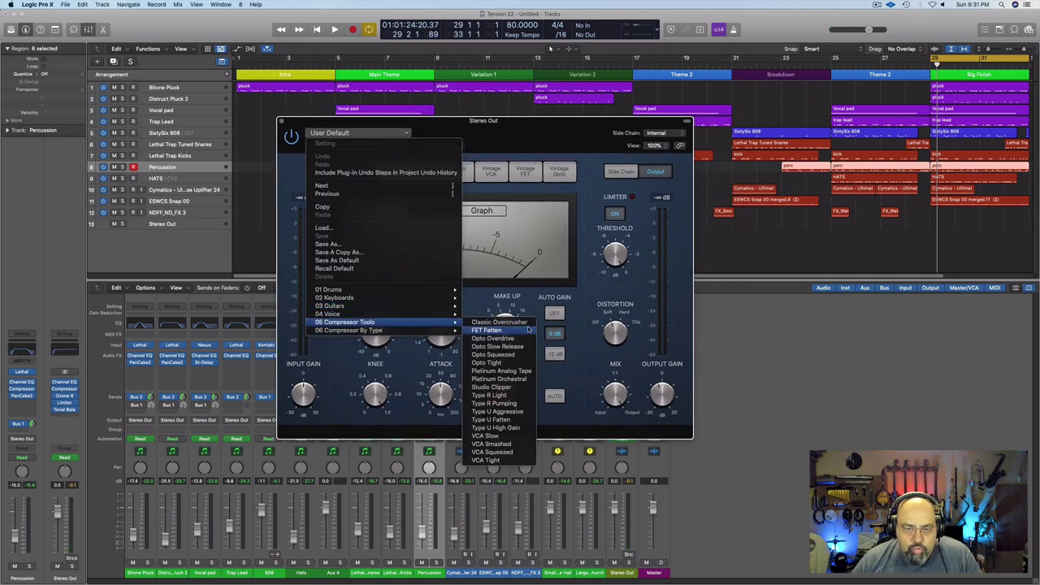
left_click(521, 373)
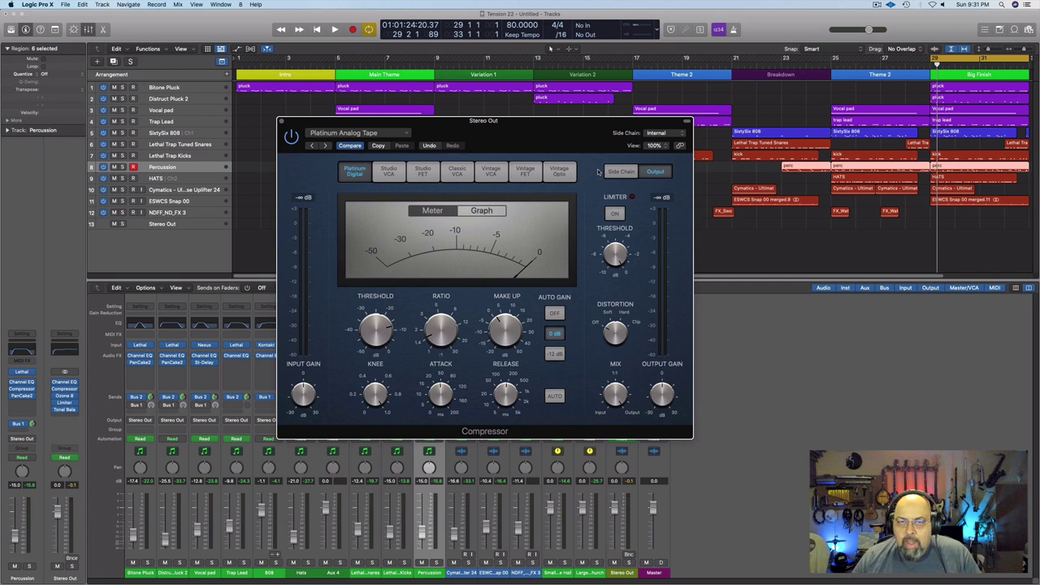
key("space")
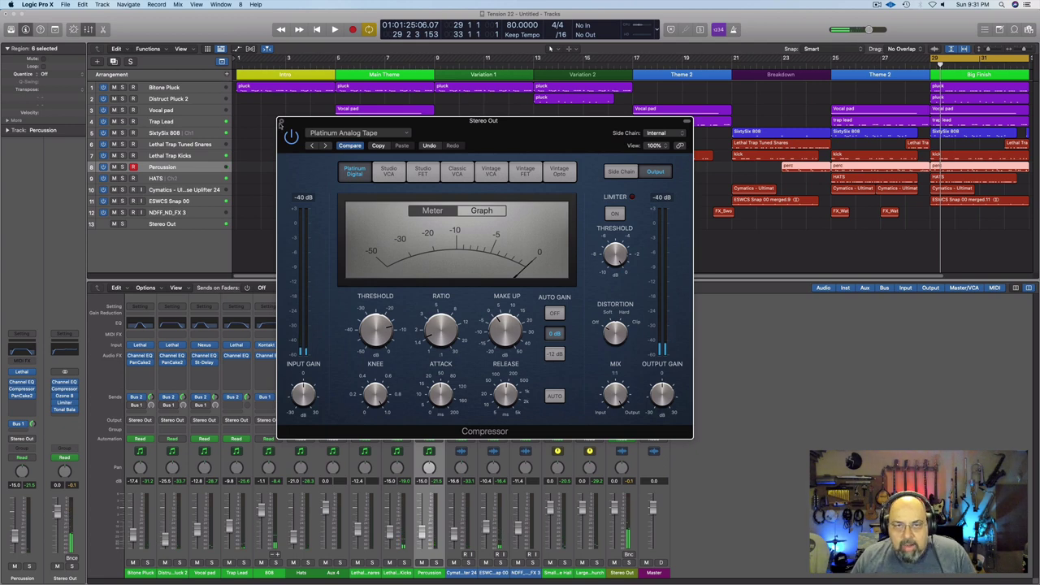
left_click(280, 122)
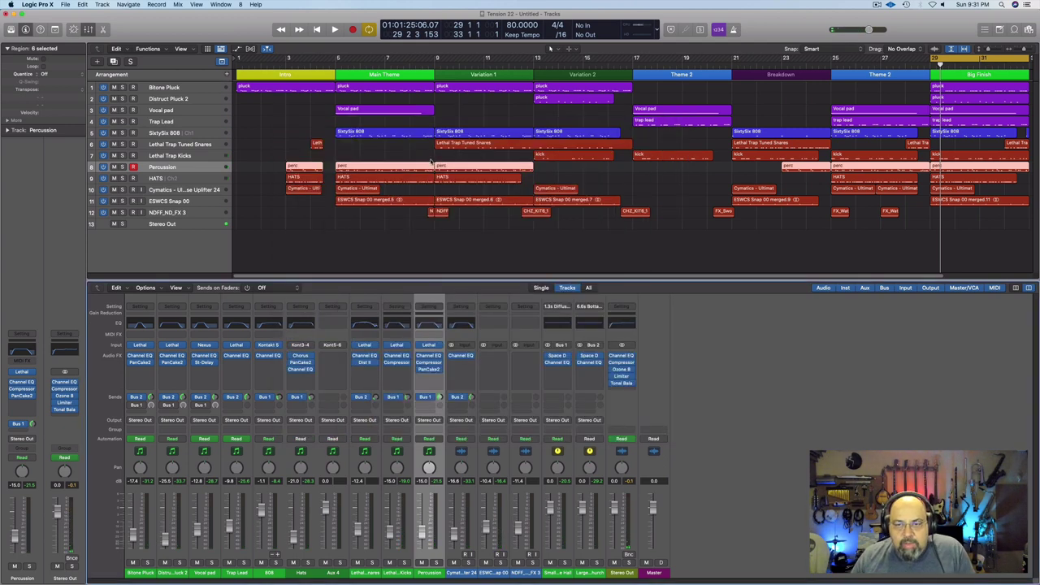
- Open Ozone 8 on Stereo Out, play the Big Finish briefly and show its Vintage Limiter module
mouse_move(623, 371)
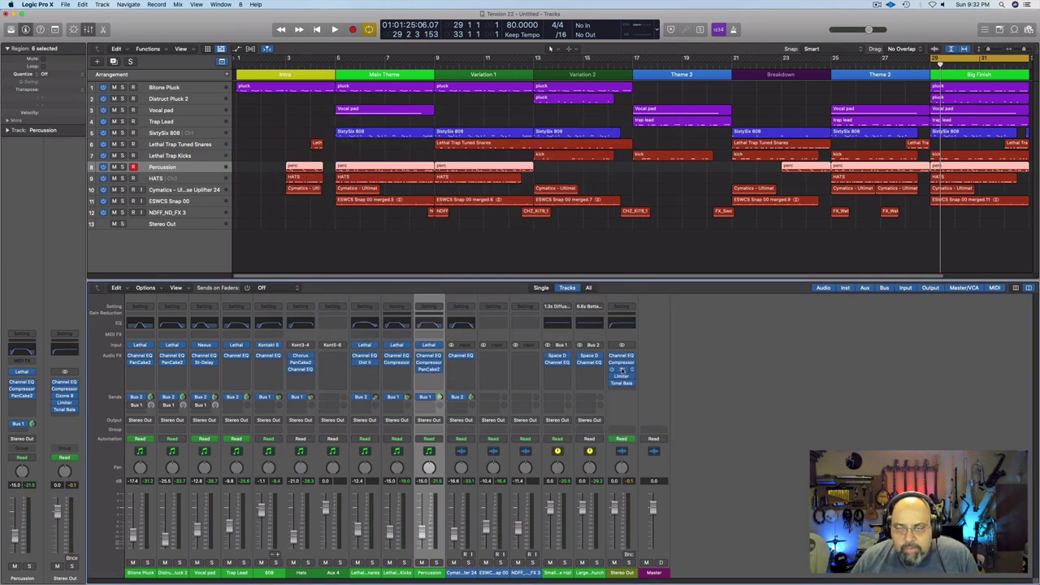
left_click(622, 370)
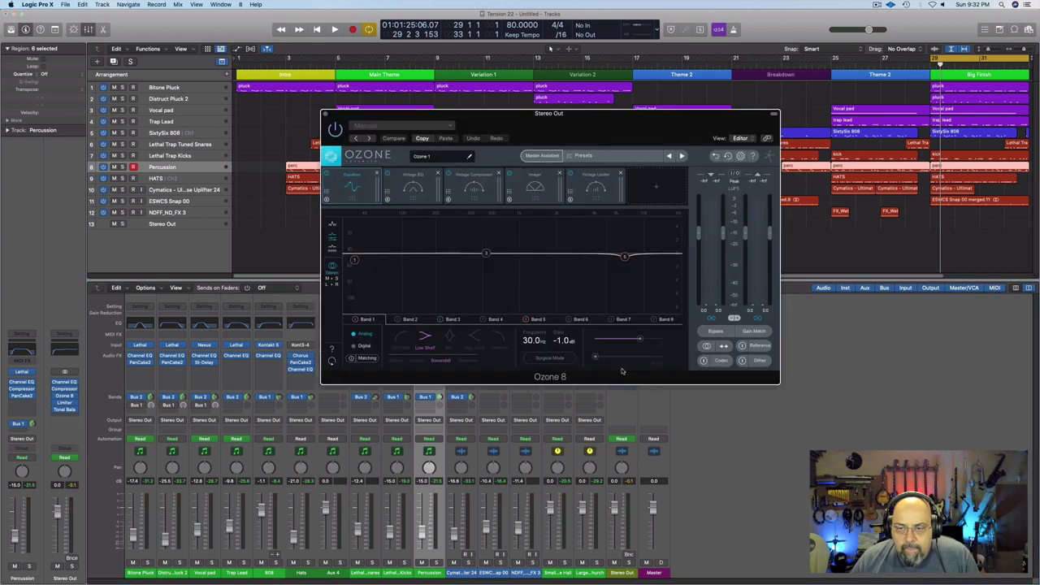
left_click_drag(649, 134, 570, 116)
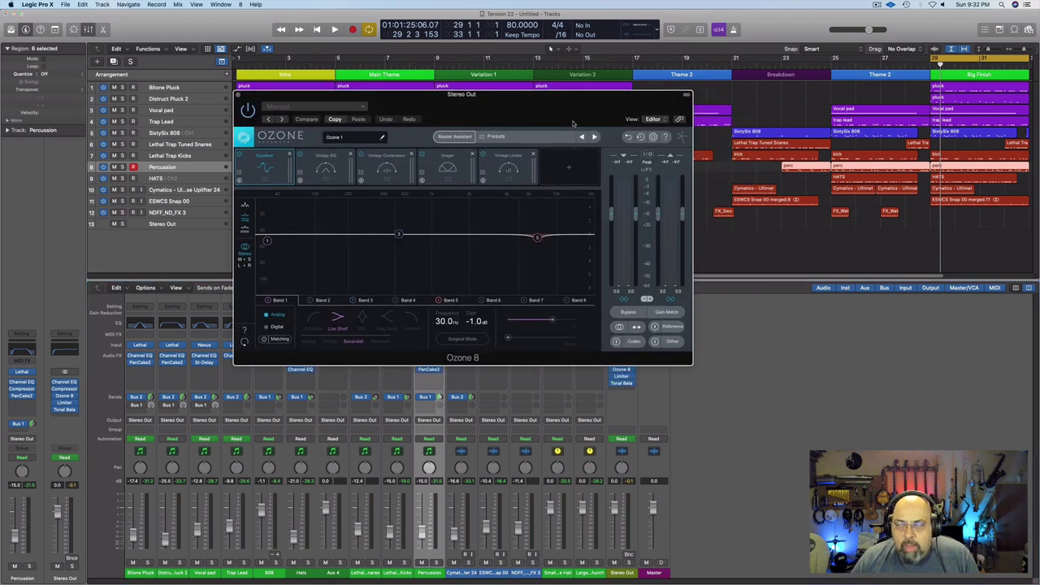
key("space")
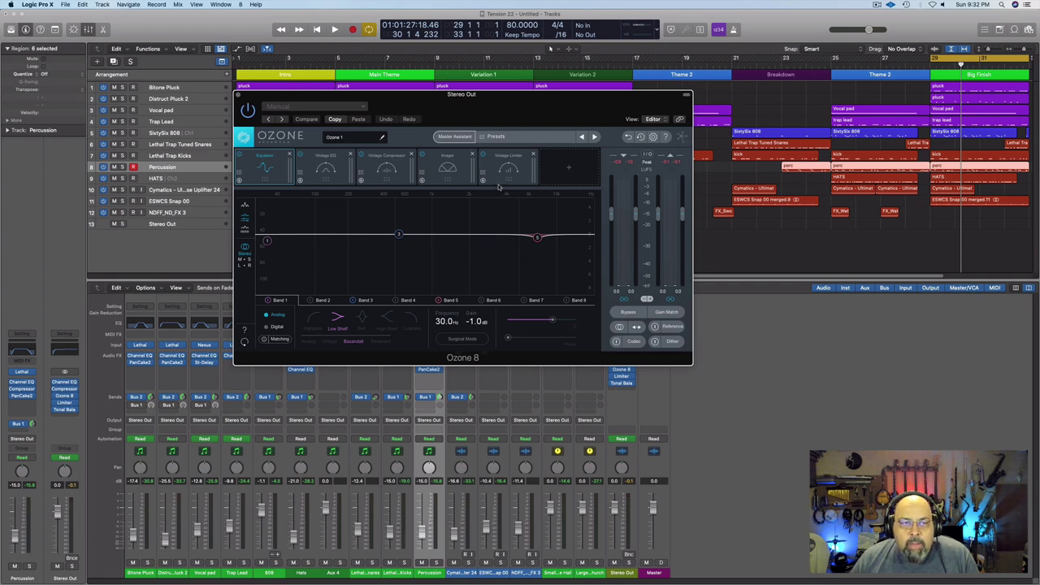
left_click(504, 171)
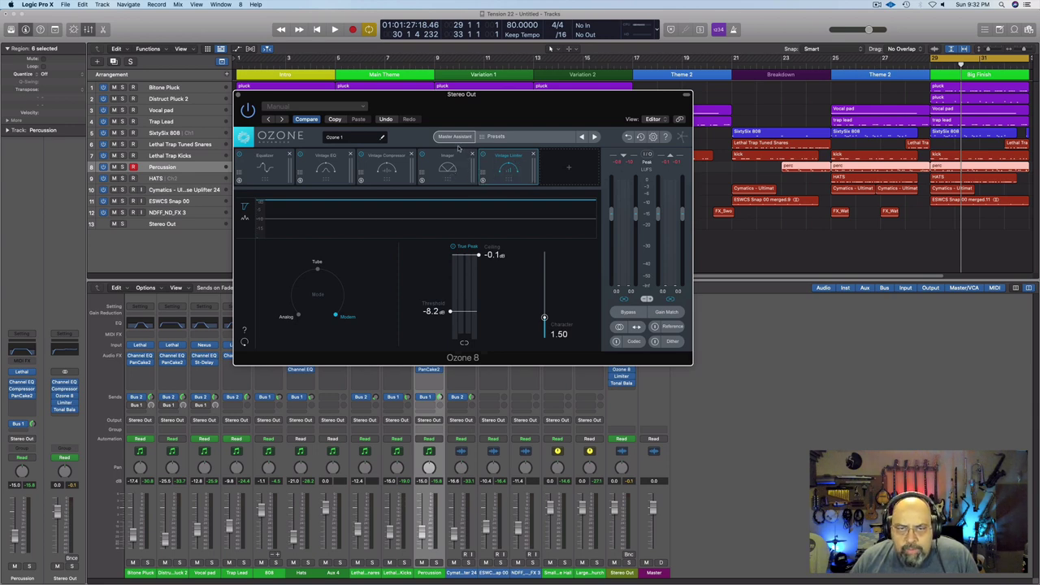
- Start Ozone 8's Master Assistant with the CD target and Medium intensity
left_click(456, 137)
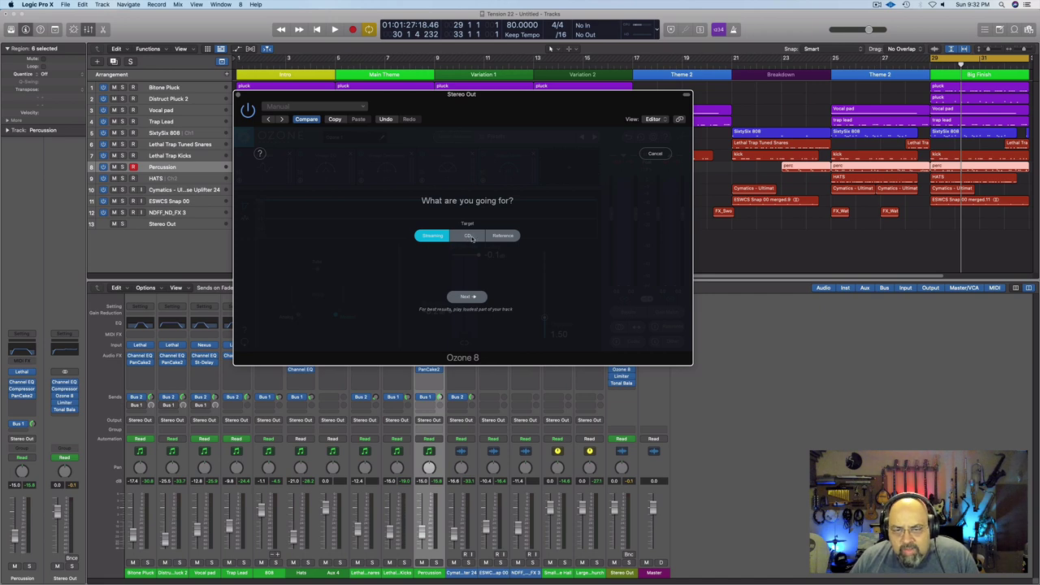
left_click(470, 236)
left_click(440, 265)
left_click(505, 264)
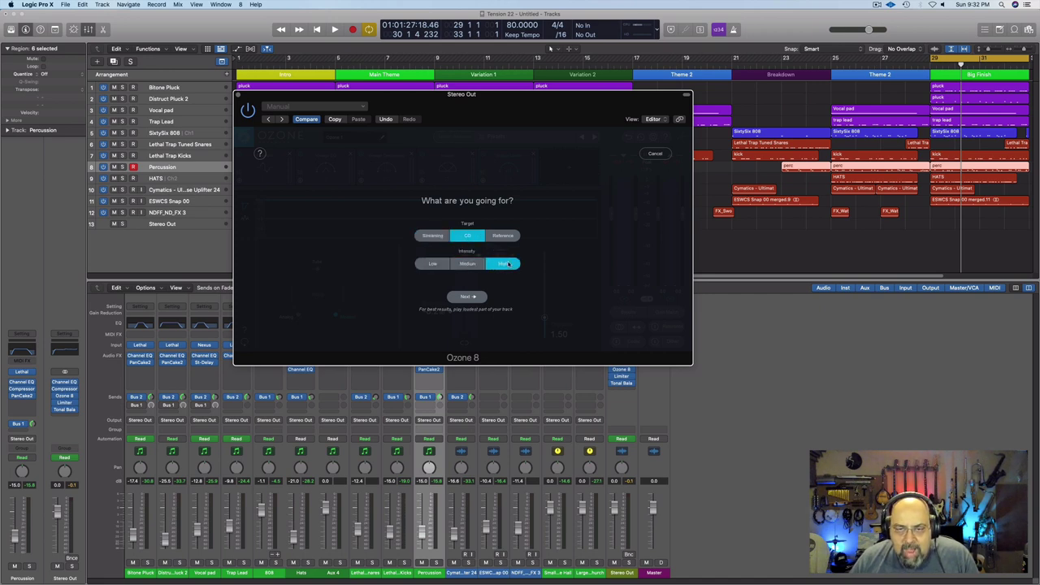
left_click(468, 265)
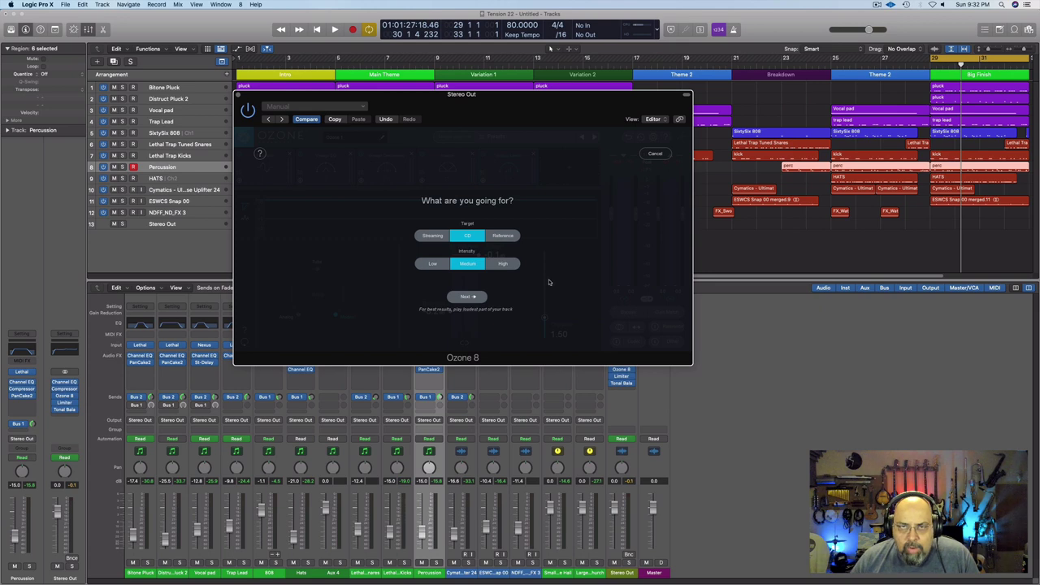
left_click(467, 298)
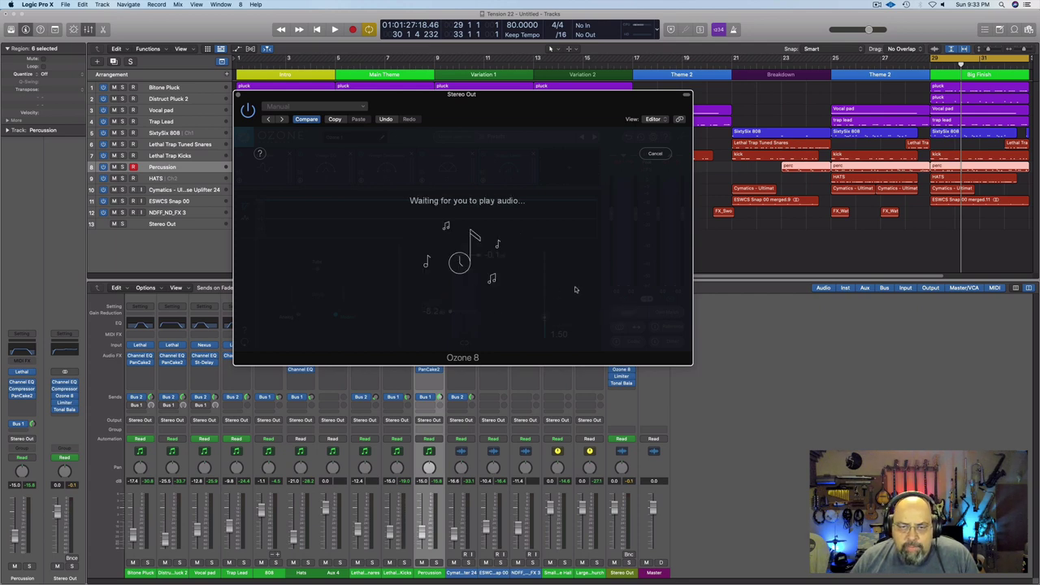
- Play the Big Finish for the Master Assistant to analyze, stop playback and accept its suggestion
key("space")
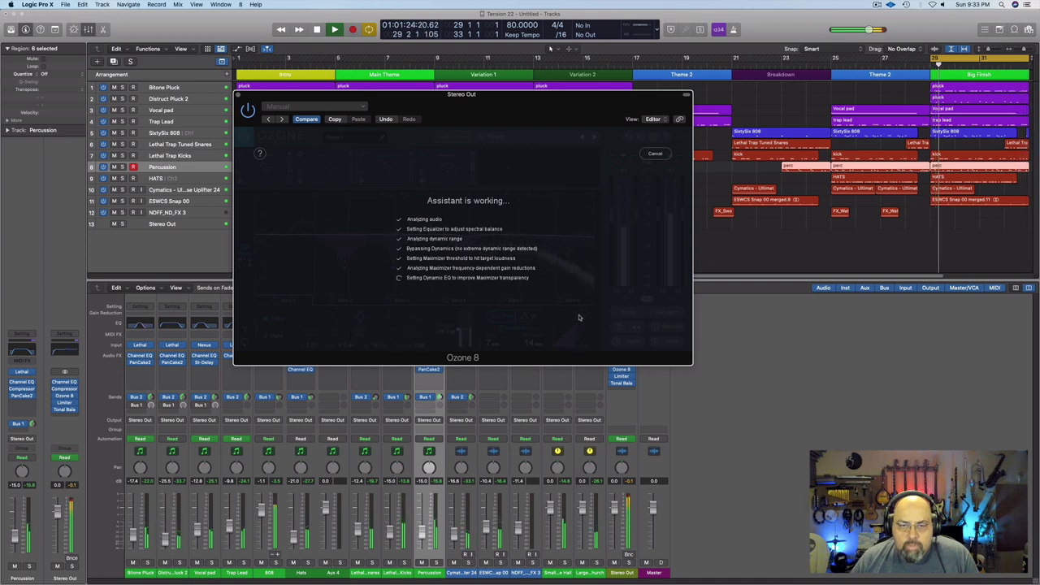
key("space")
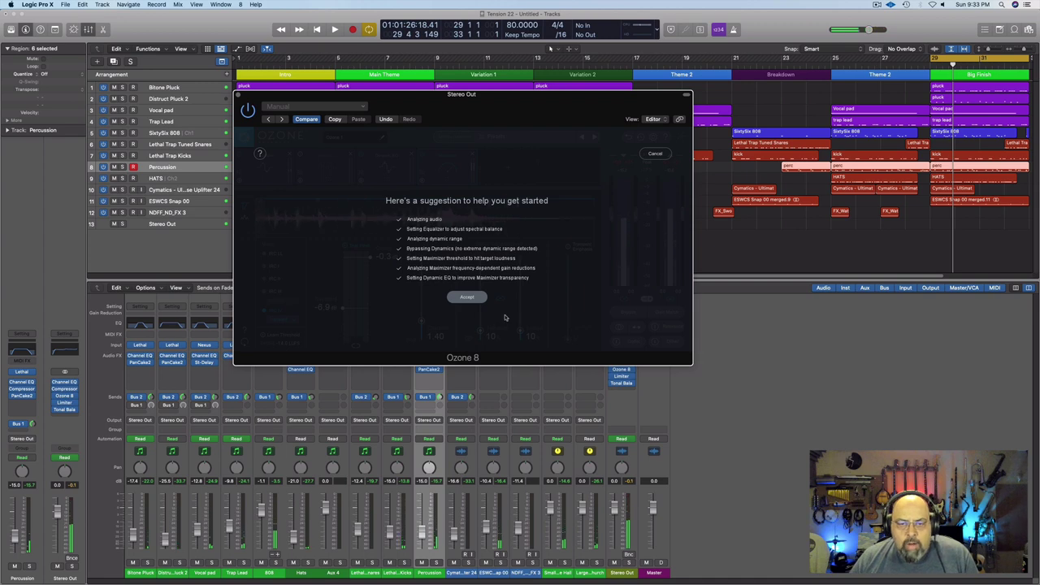
left_click(466, 297)
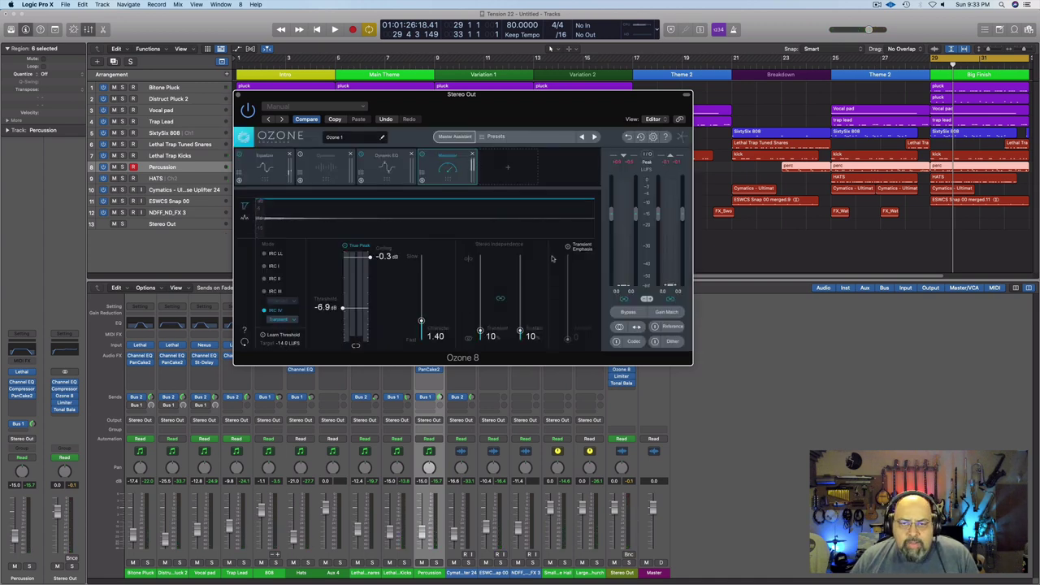
- Review Ozone 8's Maximizer, Dynamic EQ and Equalizer modules during playback, and close the plug-in
key("space")
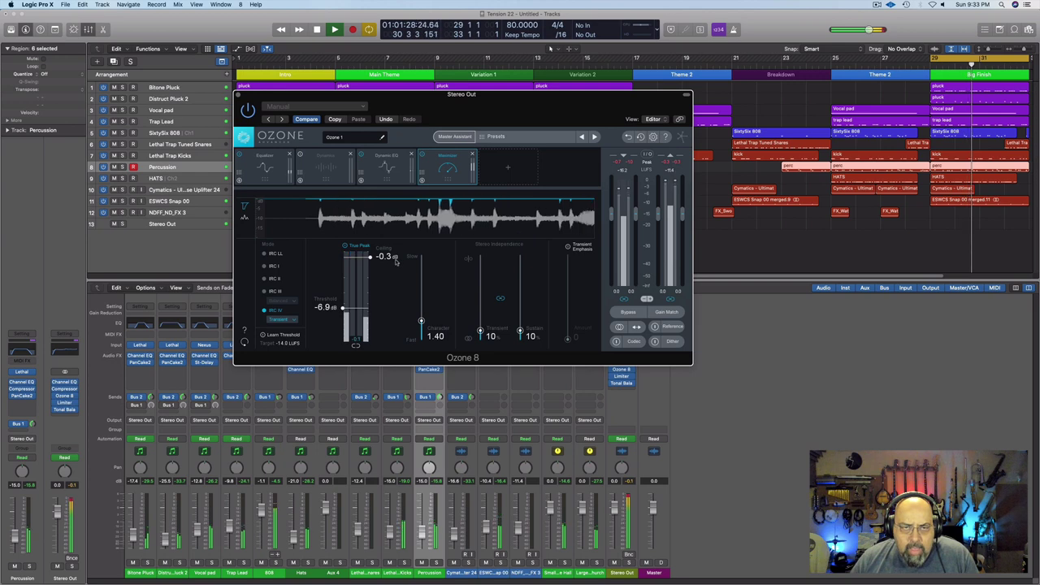
left_click(401, 173)
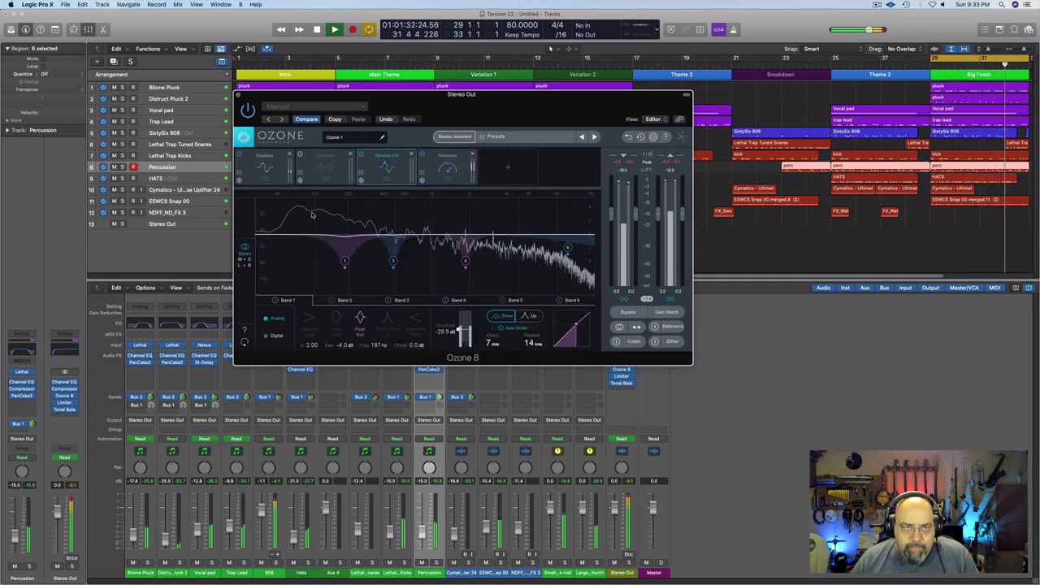
left_click(327, 174)
left_click(267, 169)
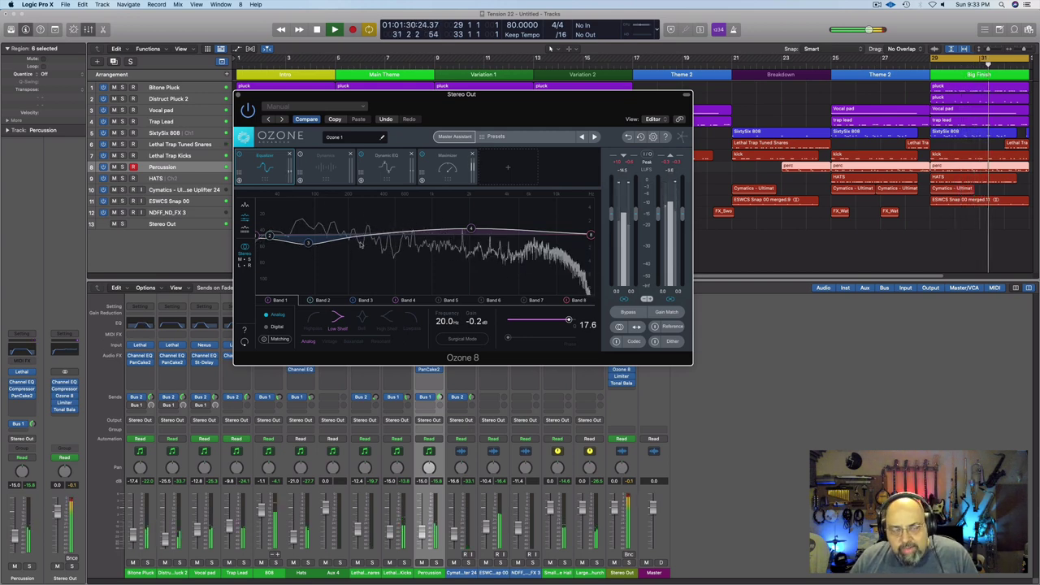
left_click(386, 167)
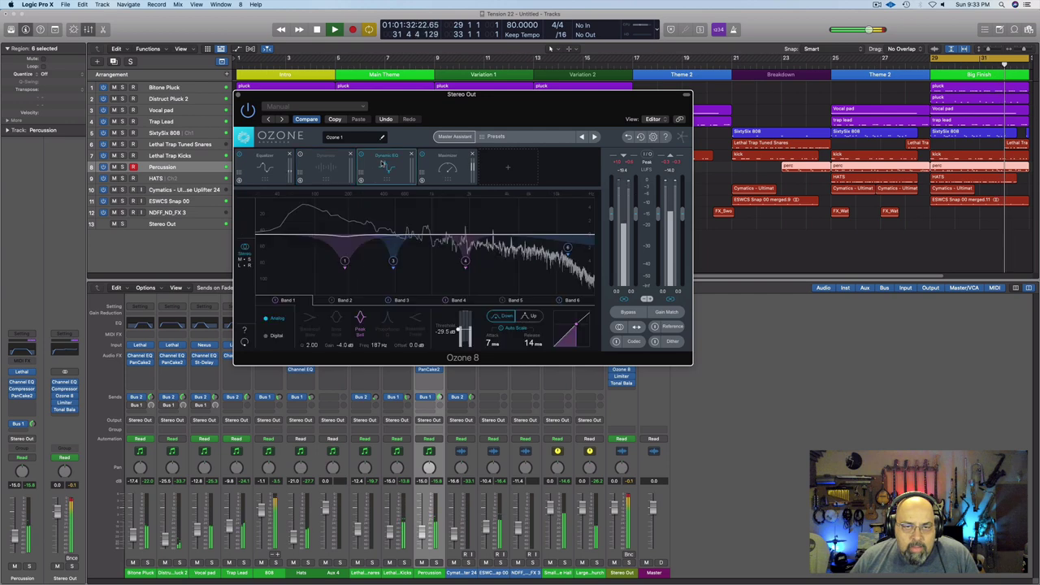
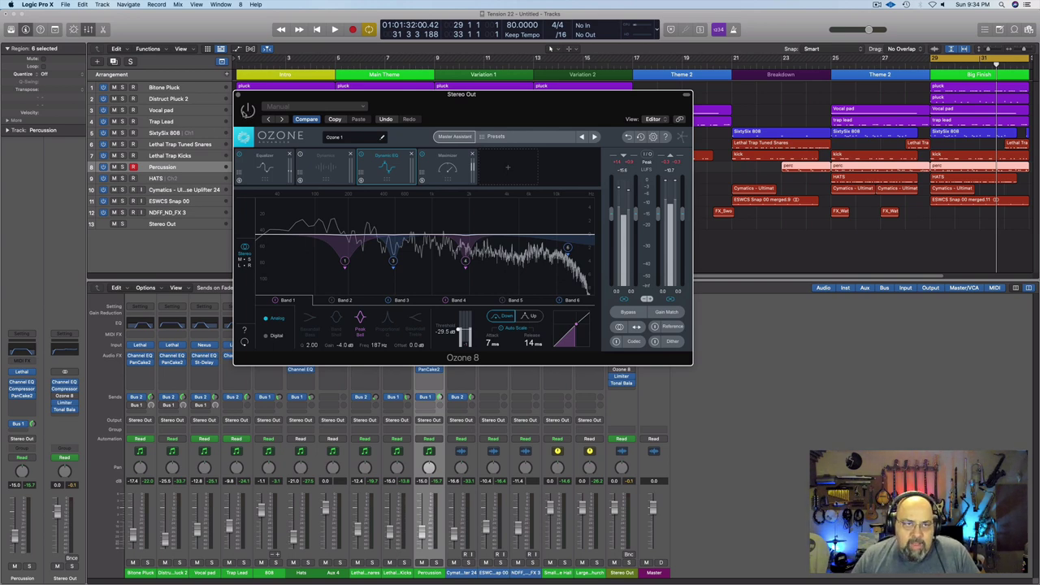
left_click(238, 97)
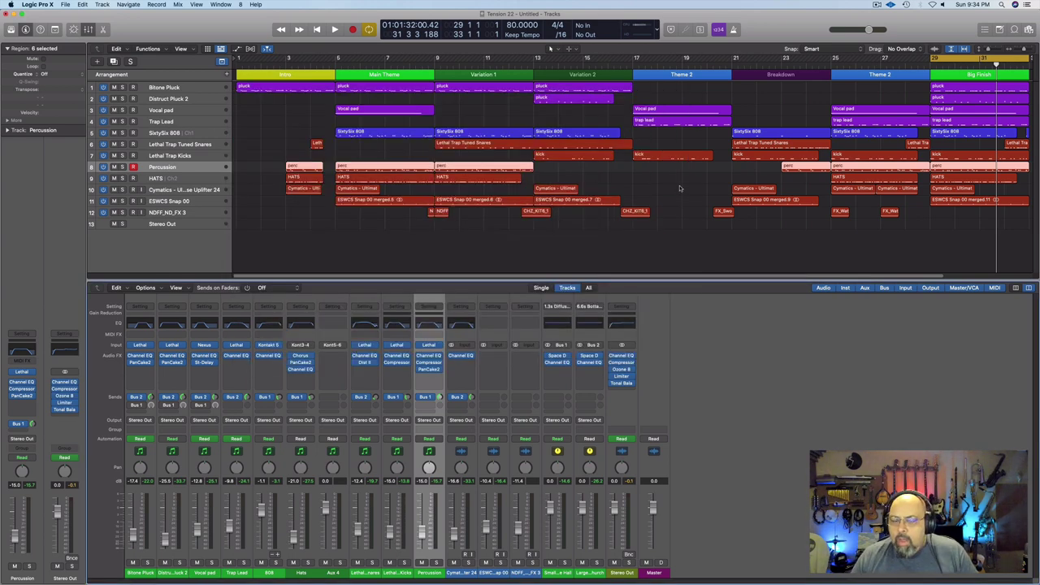
- Set the gain of Stereo Out's Limiter to +5.8 dB during playback, close the plug-in and stop
left_click(623, 376)
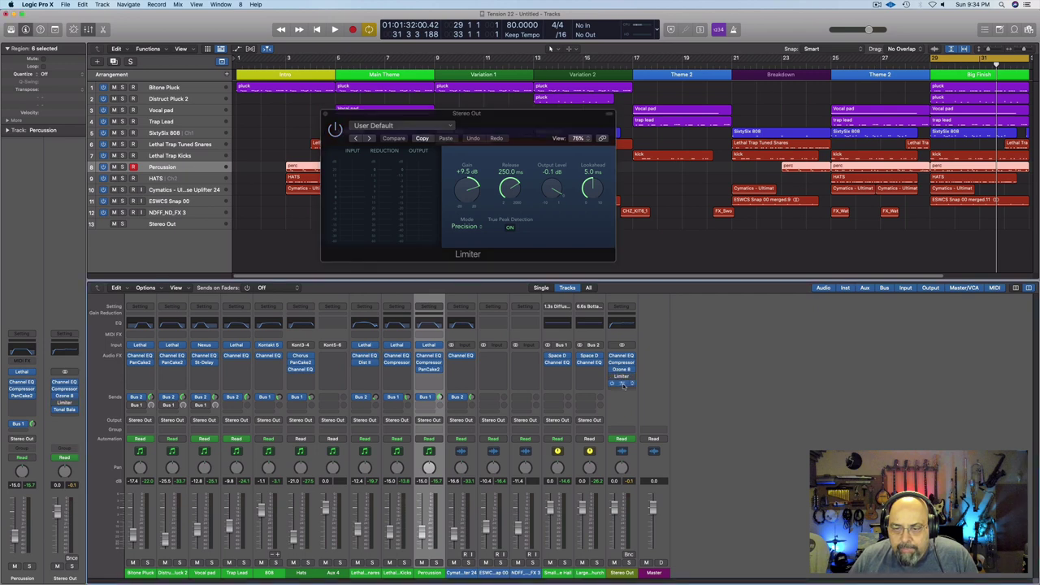
key("space")
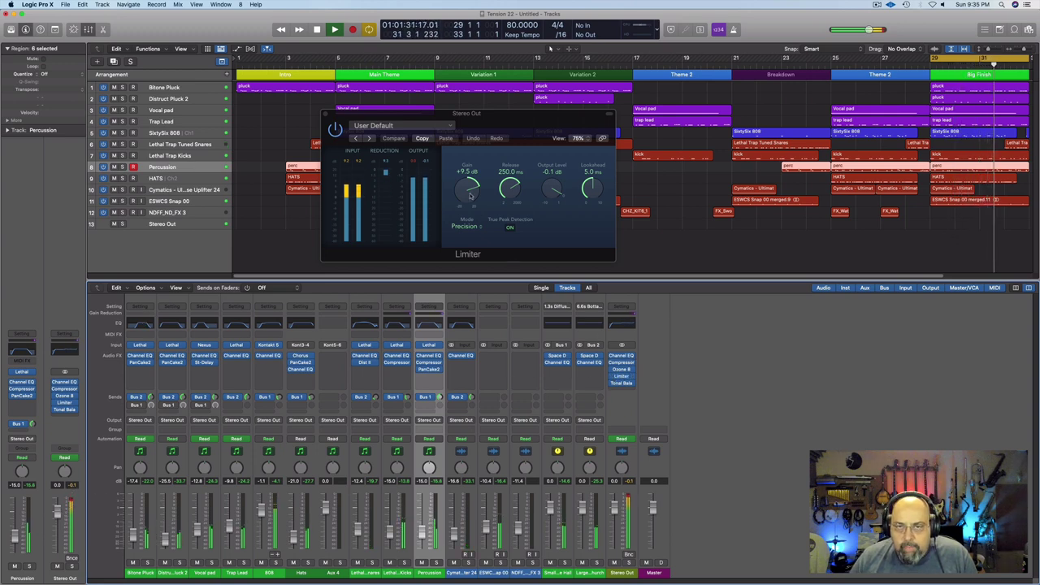
left_click_drag(467, 189, 352, 146)
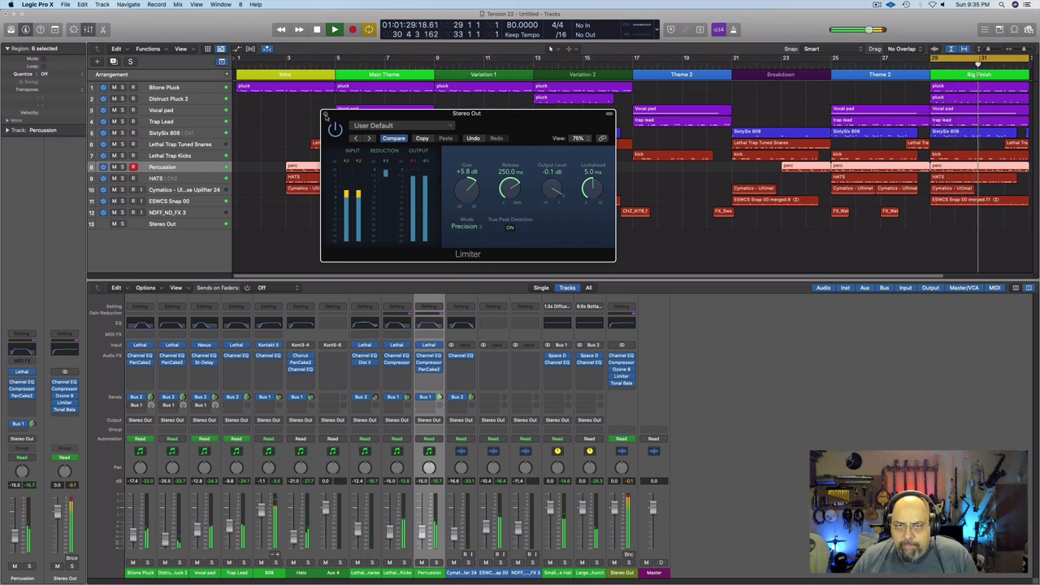
left_click(325, 115)
key("space")
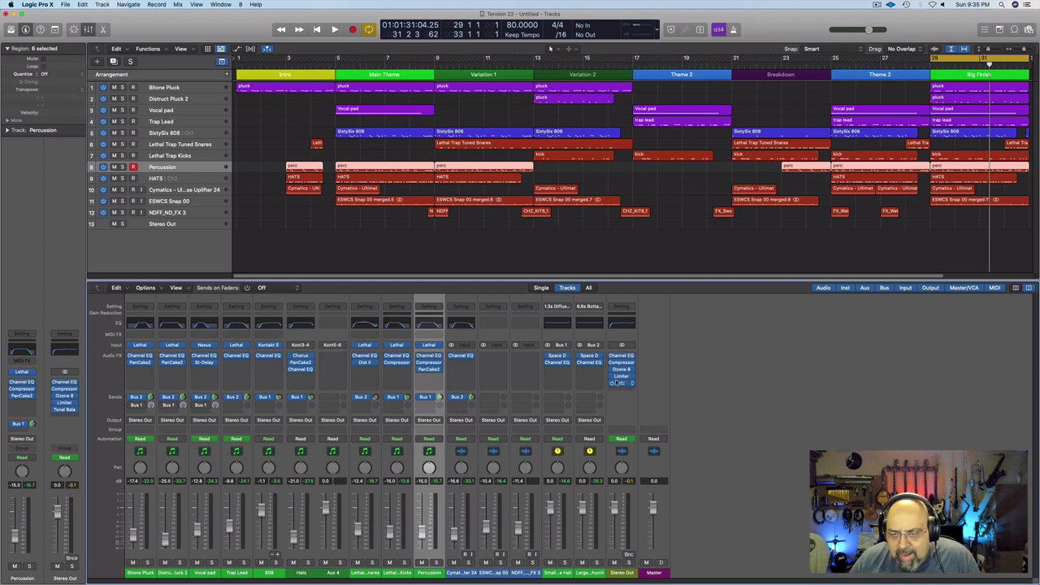
- Check Tonal Balance Control's Fine view on Stereo Out during playback, close it, stop and deselect the regions
key("space")
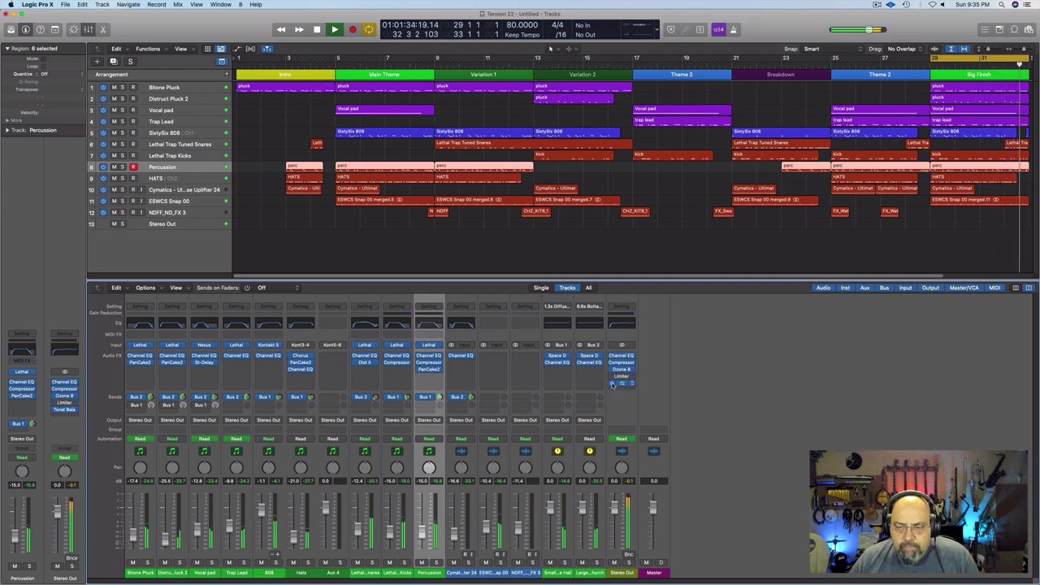
left_click(624, 384)
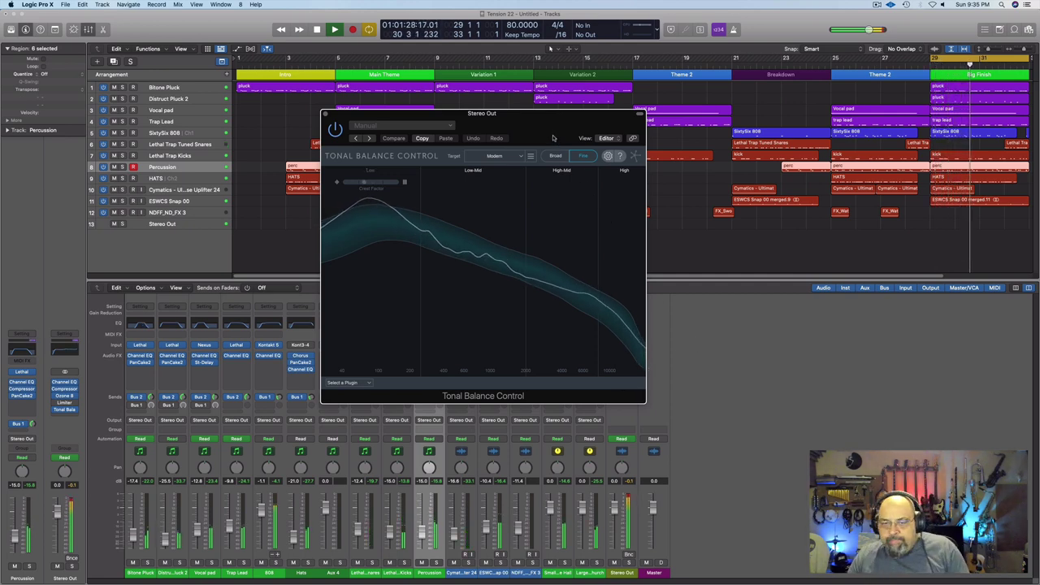
left_click_drag(561, 114, 476, 101)
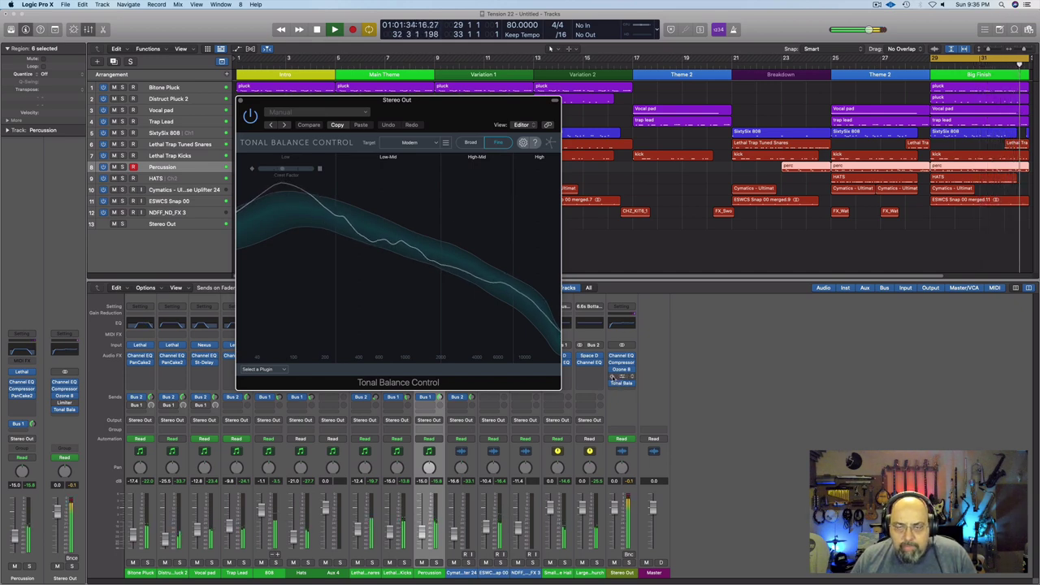
left_click_drag(619, 377, 587, 380)
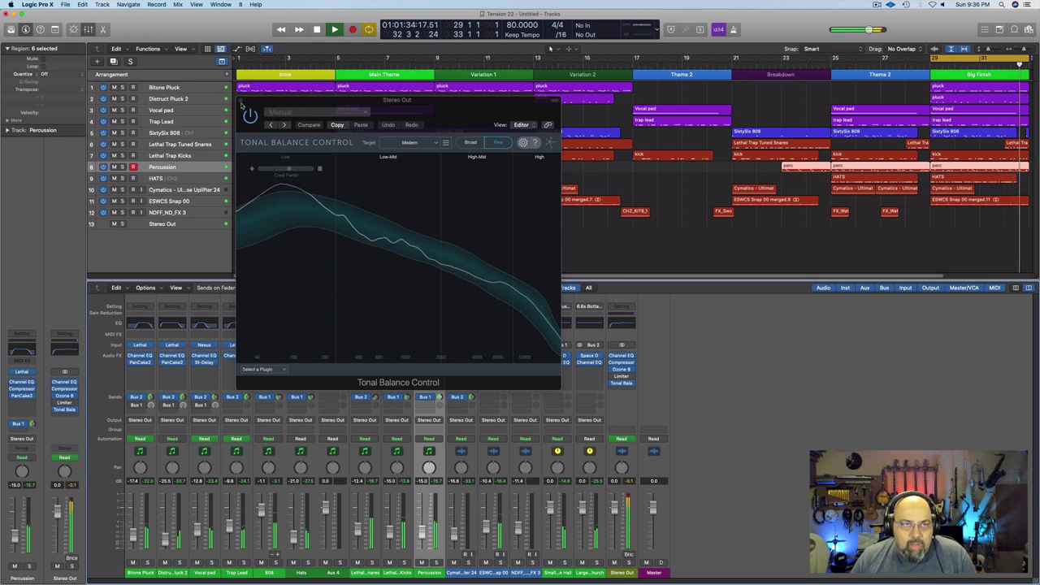
key("super+w")
key("space")
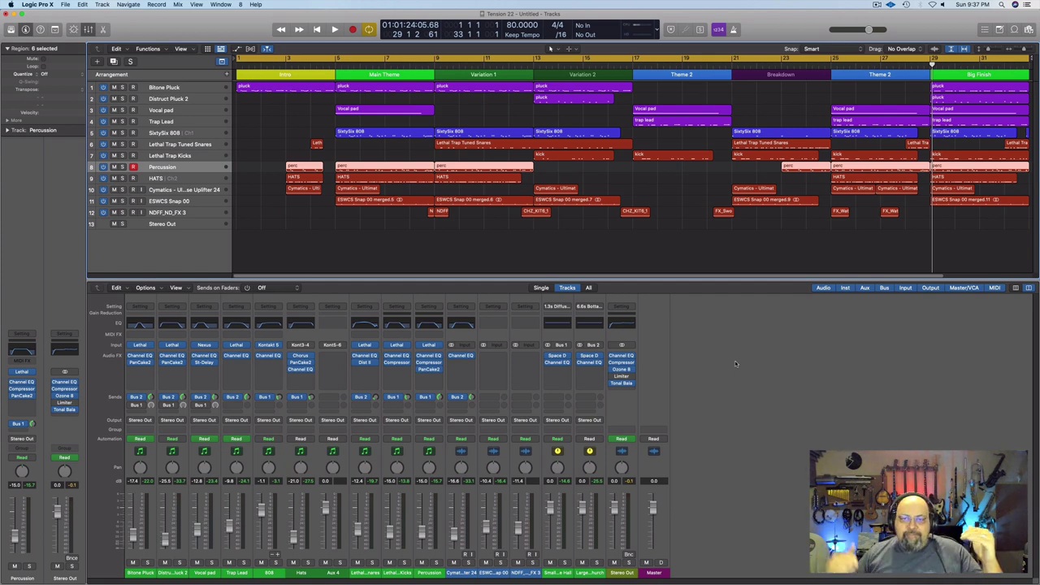
left_click(589, 257)
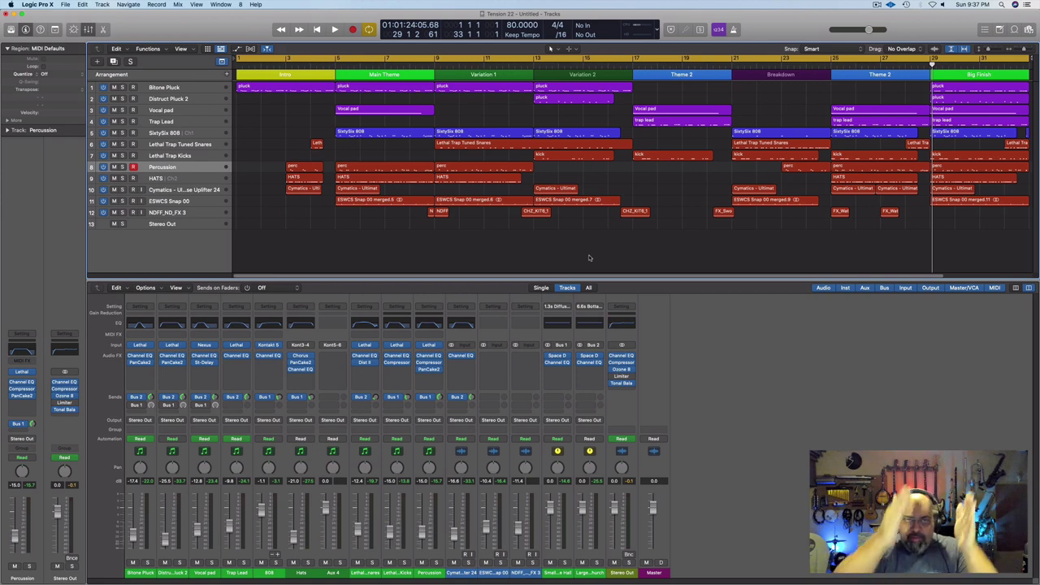